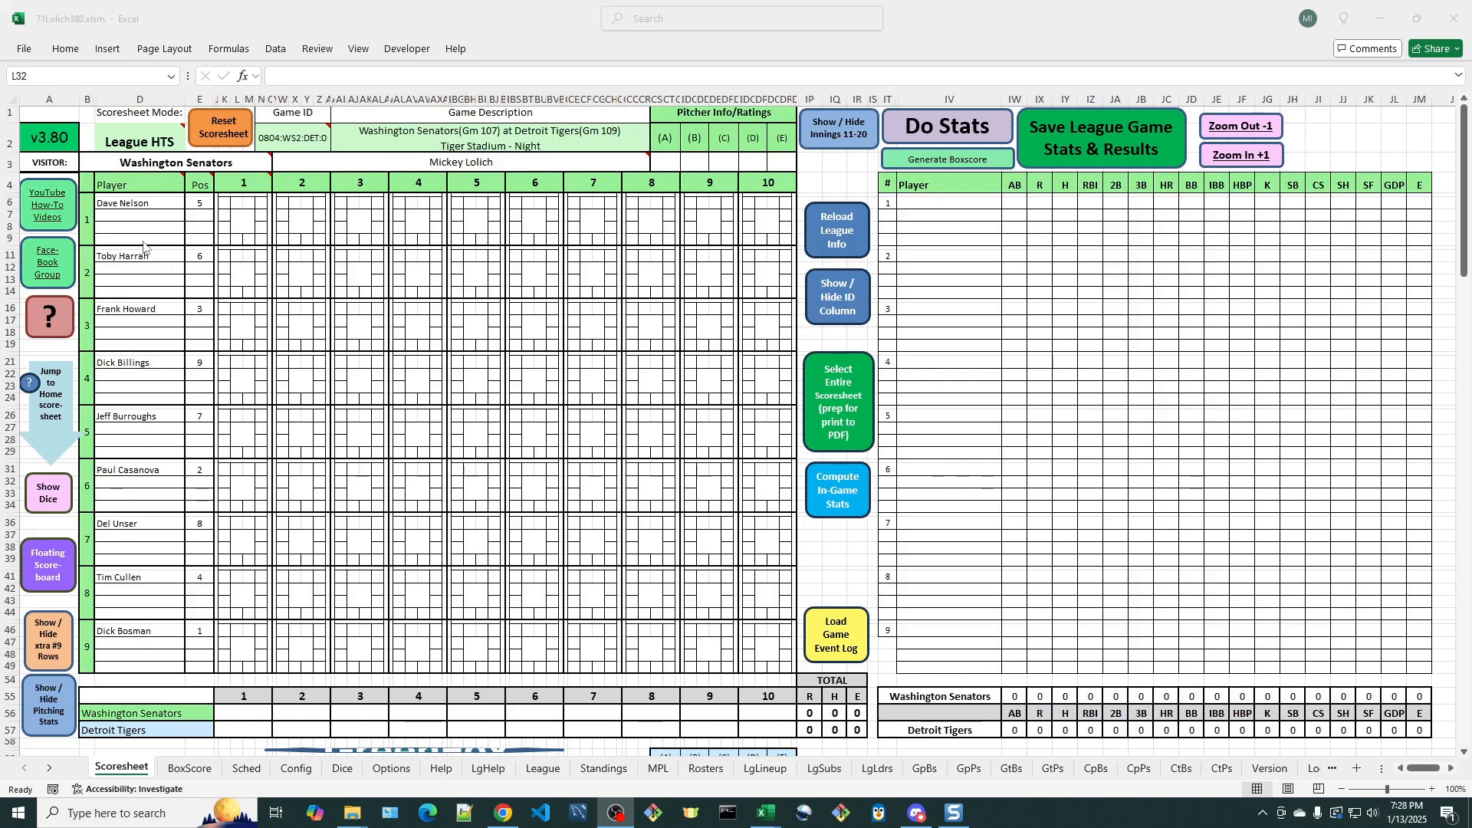
- Record a walk (BB) for the Washington Senators' leadoff batter in inning 1
click(246, 224)
click(245, 224)
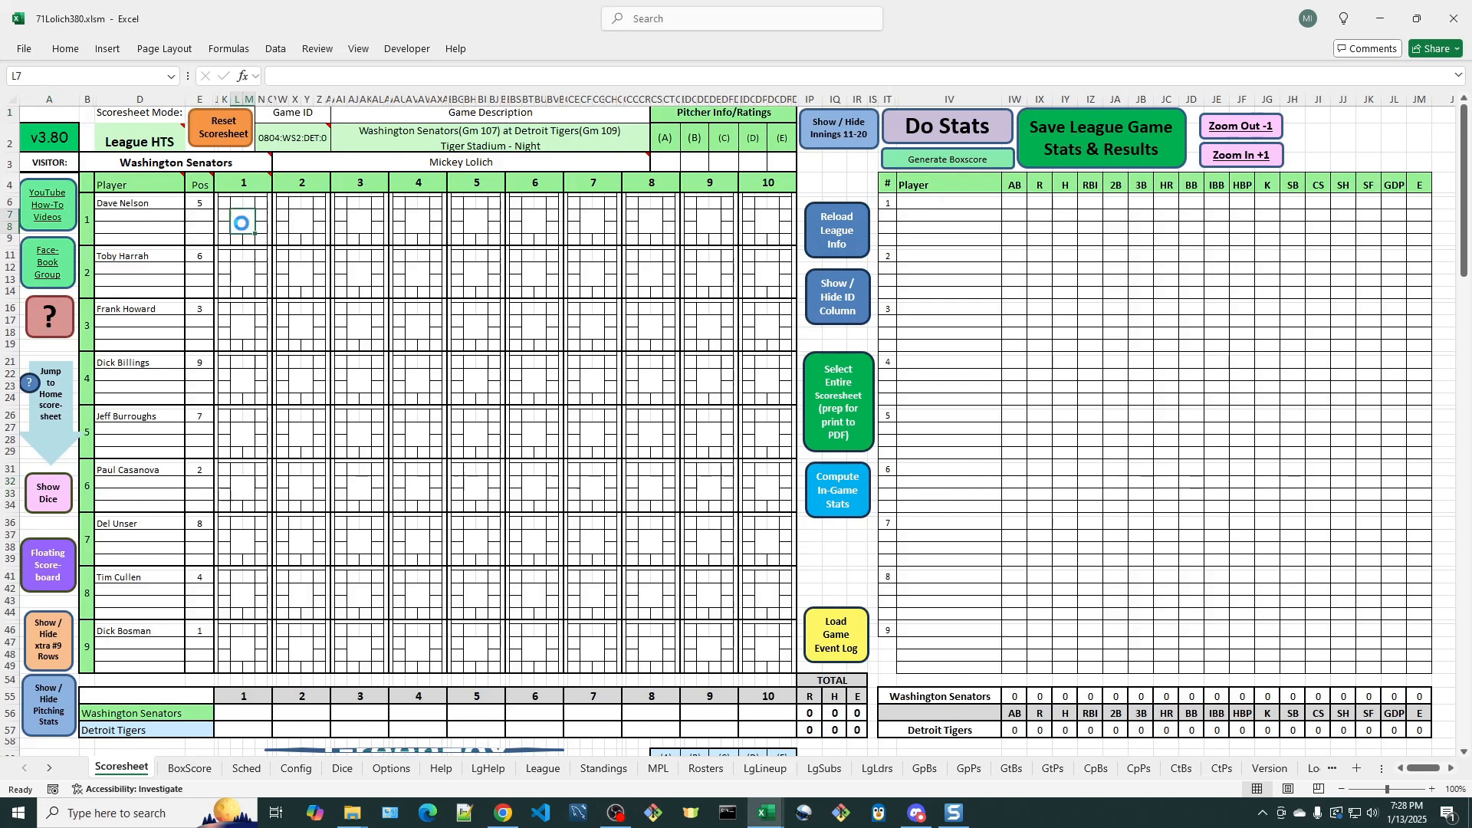
click(530, 300)
click(525, 261)
- Record a fielder's choice to the shortstop (FC, SS) for the second batter in inning 1, putting out the runner from first
click(244, 278)
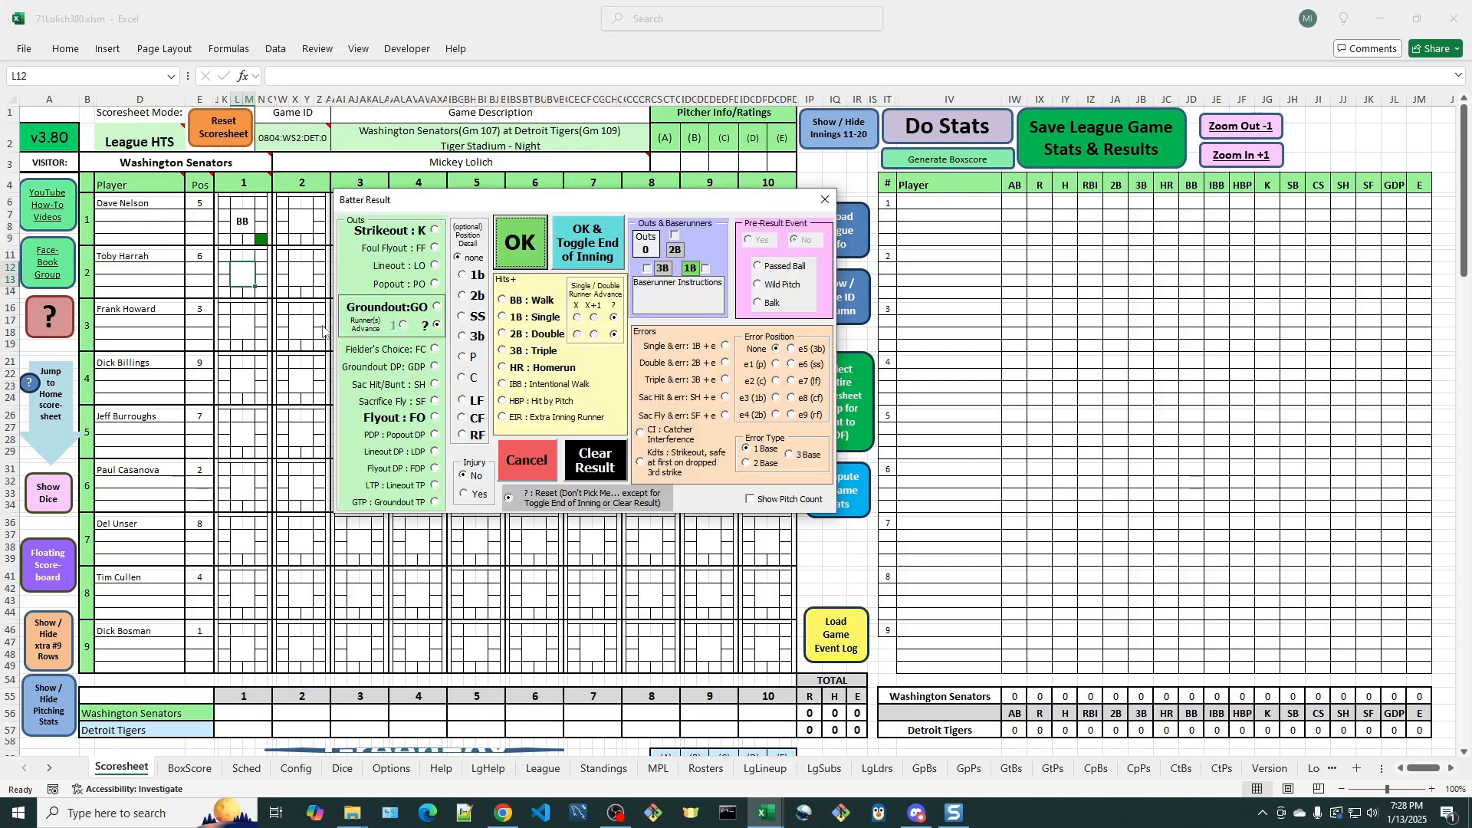
click(435, 351)
click(462, 315)
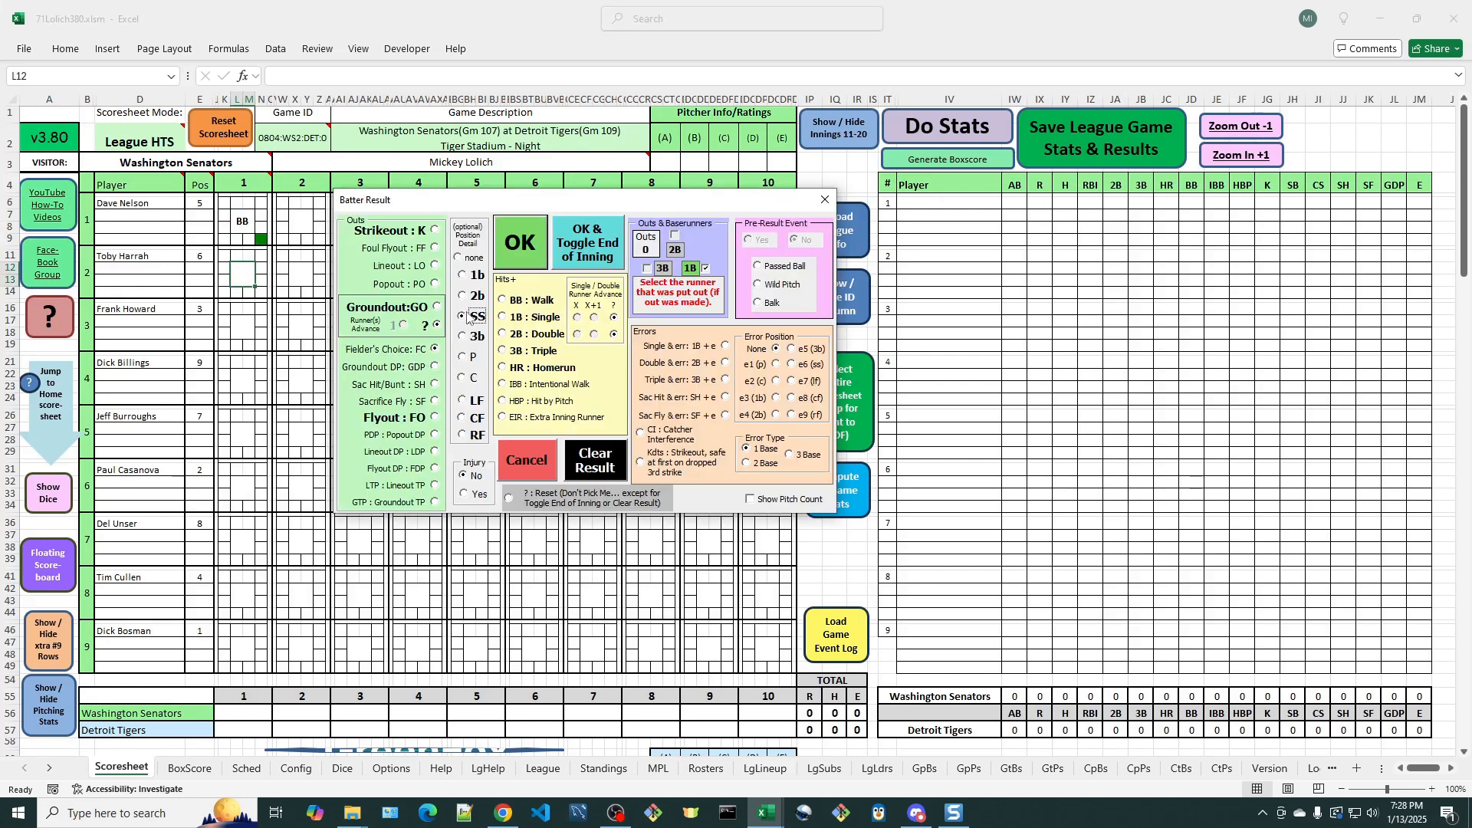
click(523, 247)
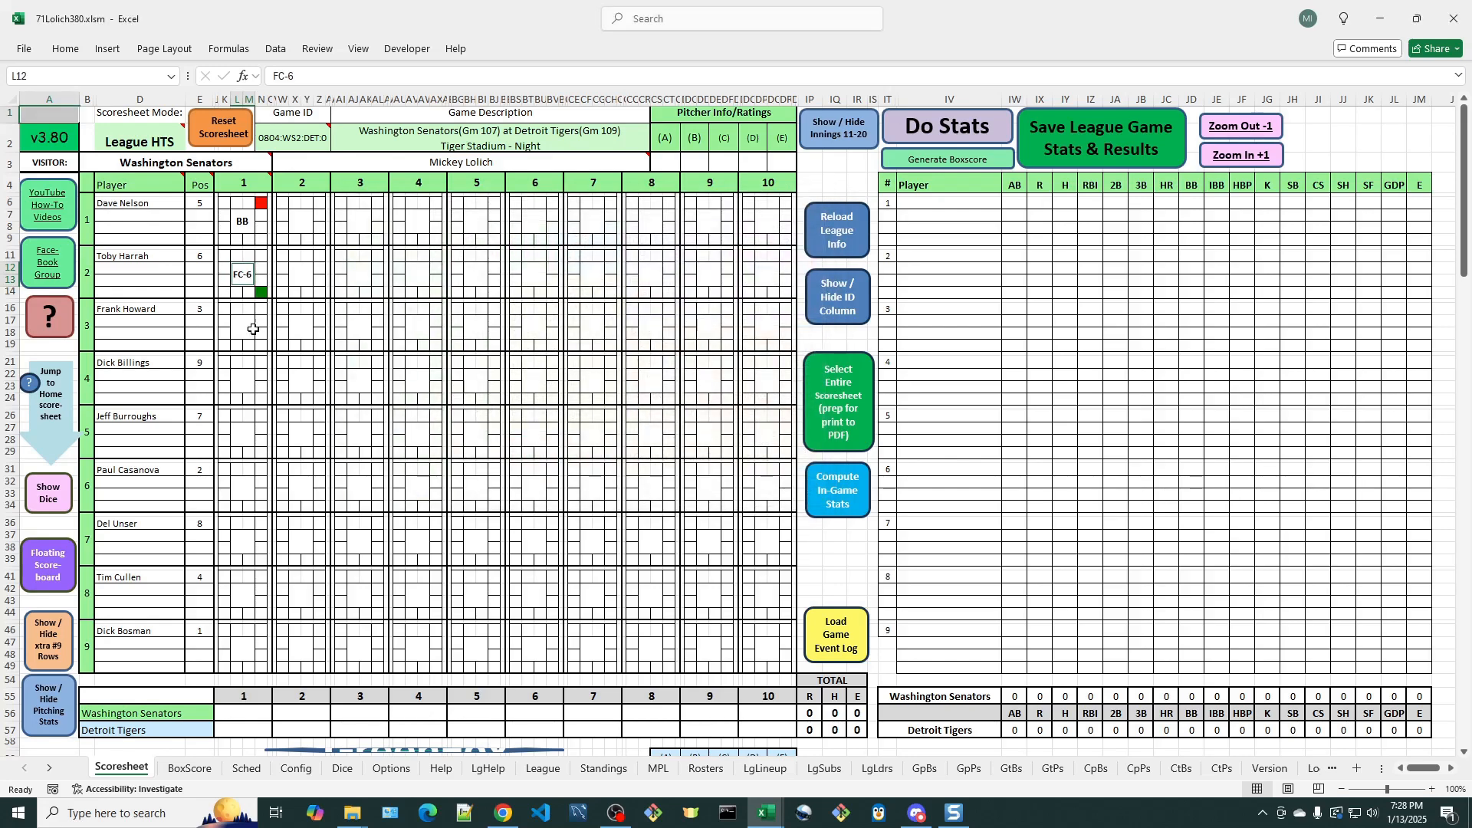
- Record a strikeout (K) for the third batter in inning 1
click(255, 329)
click(433, 230)
click(519, 252)
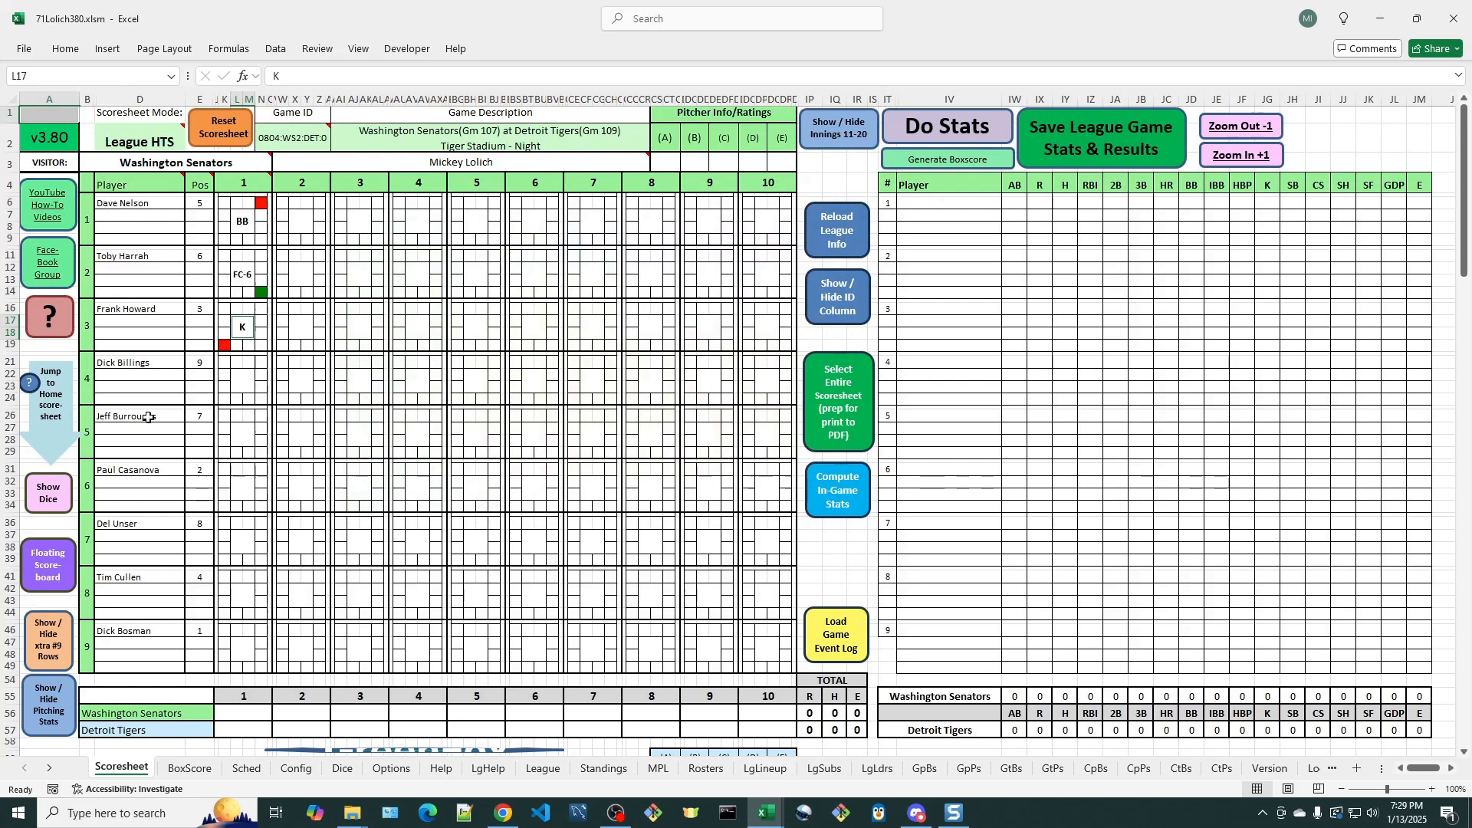
- Record a single (1B) for the fourth batter in inning 1, with runner advance set to X
click(243, 381)
click(527, 318)
click(578, 318)
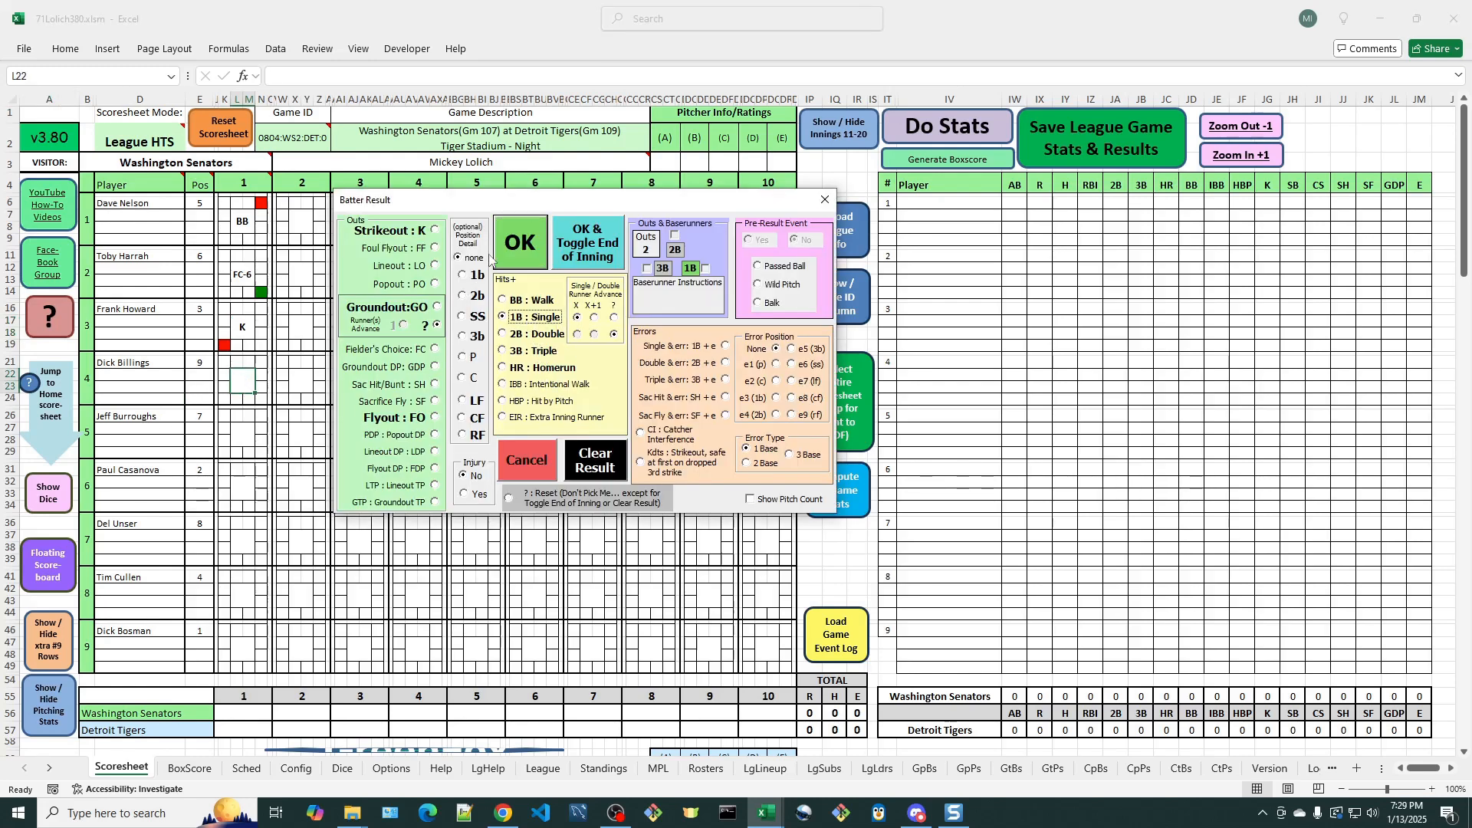
click(519, 246)
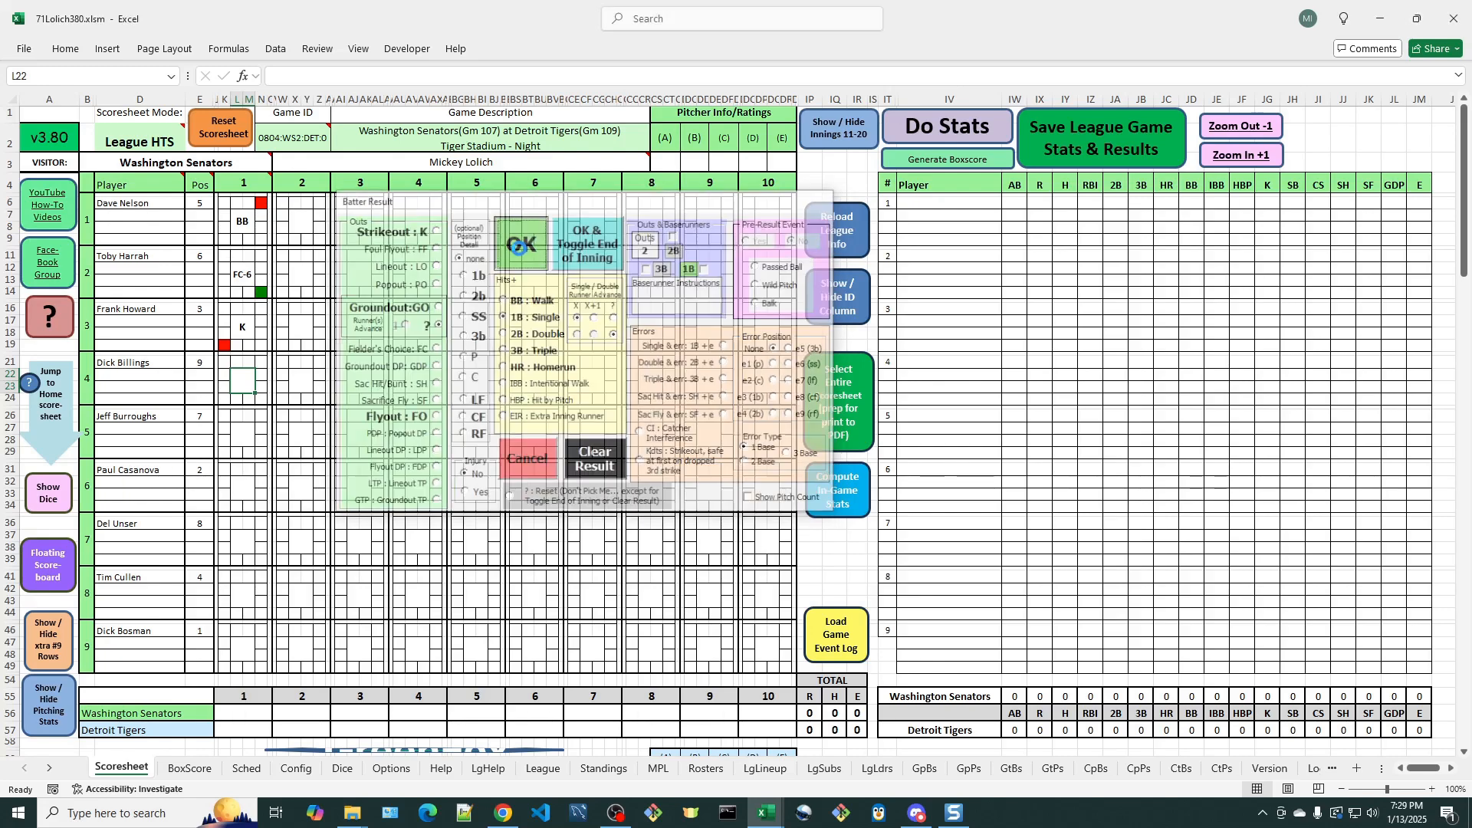
- Record a flyout (FO) to left field (LF) for the fifth batter in inning 1 and toggle the end of the inning
click(243, 433)
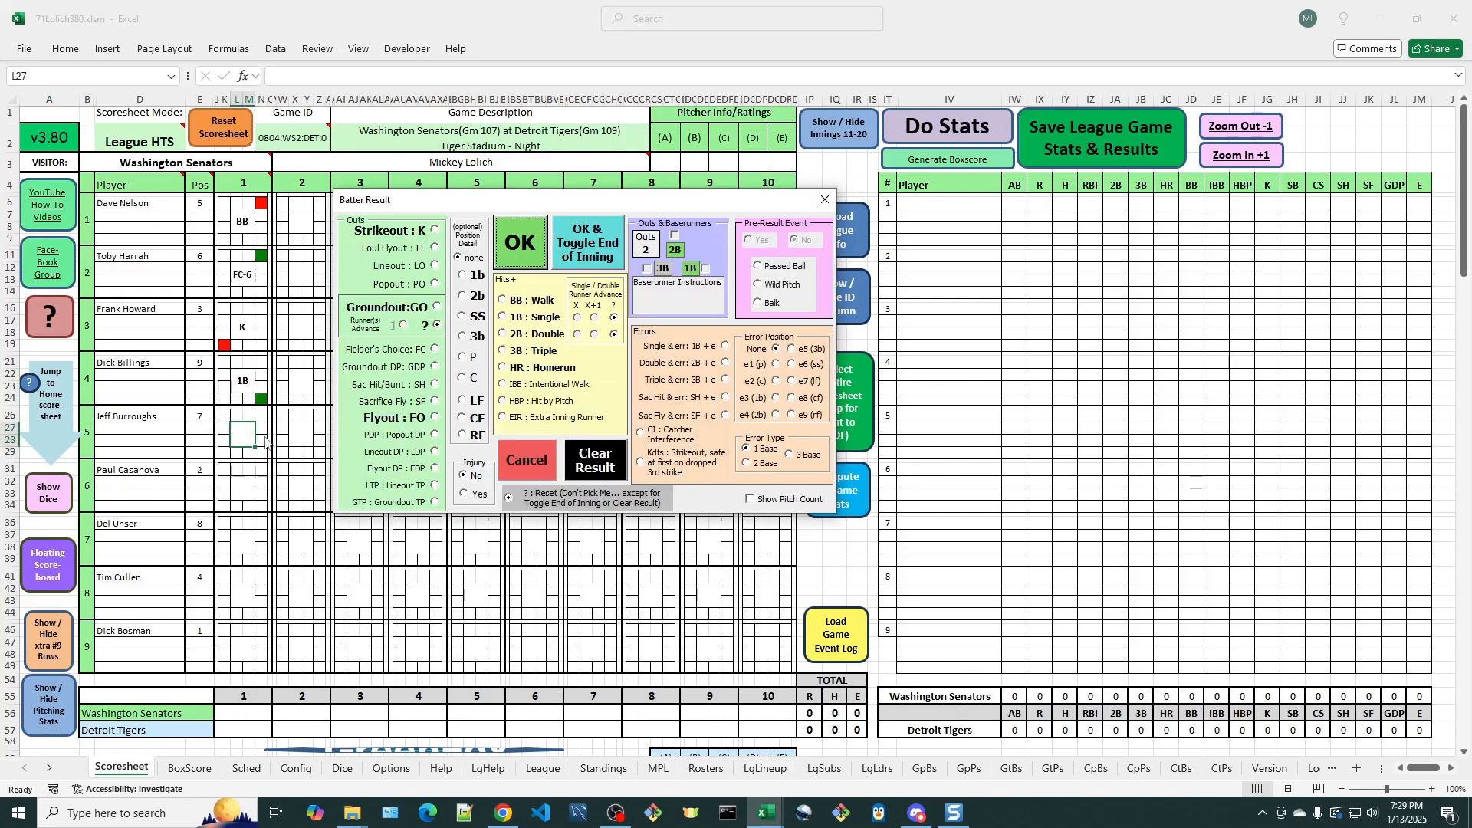
click(468, 401)
click(436, 417)
click(586, 245)
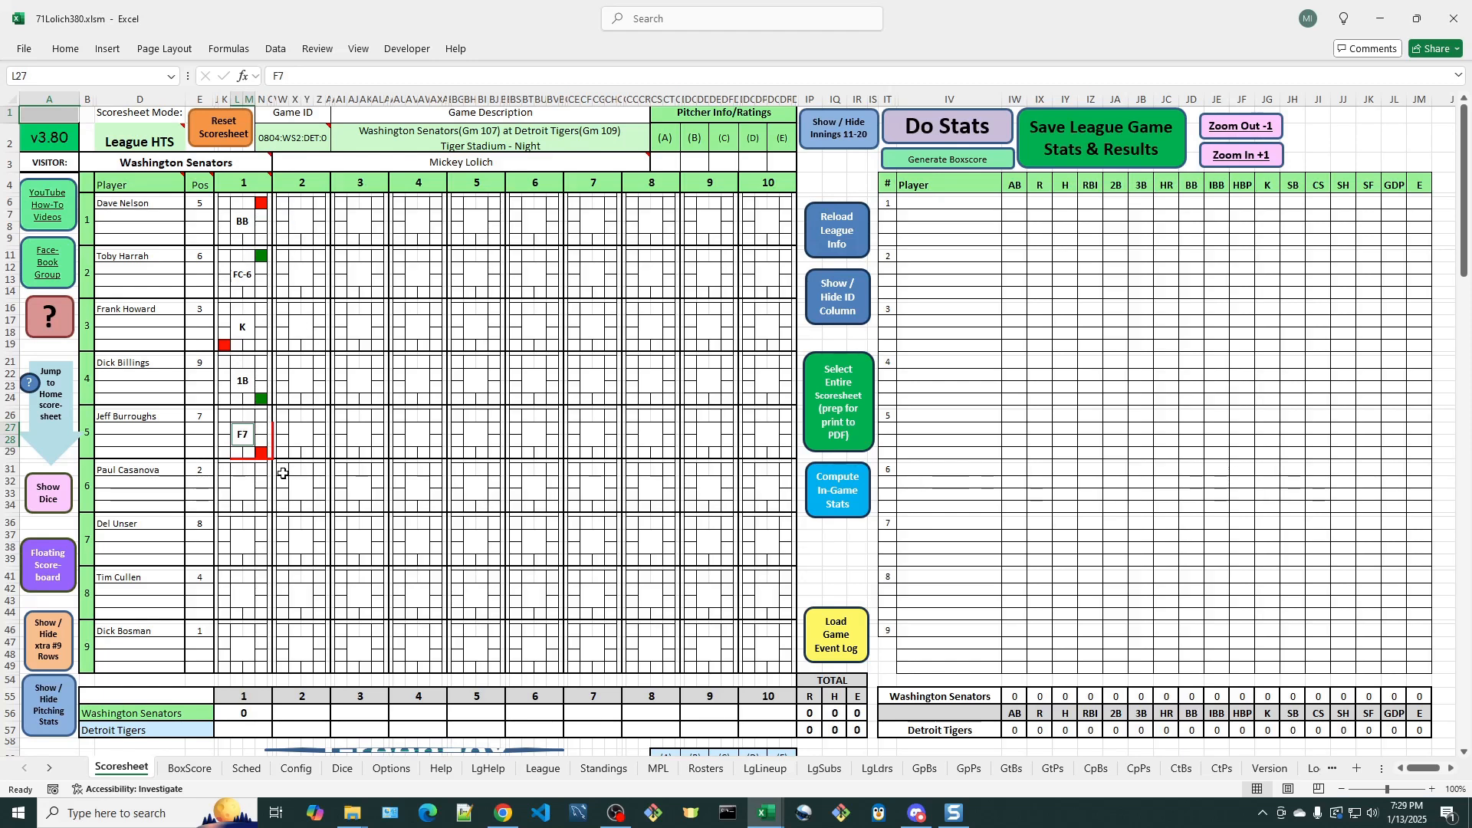
- Review the Batter Result form for the sixth batter in inning 1, continuing past the three-out alert, and close it without recording a result
click(244, 485)
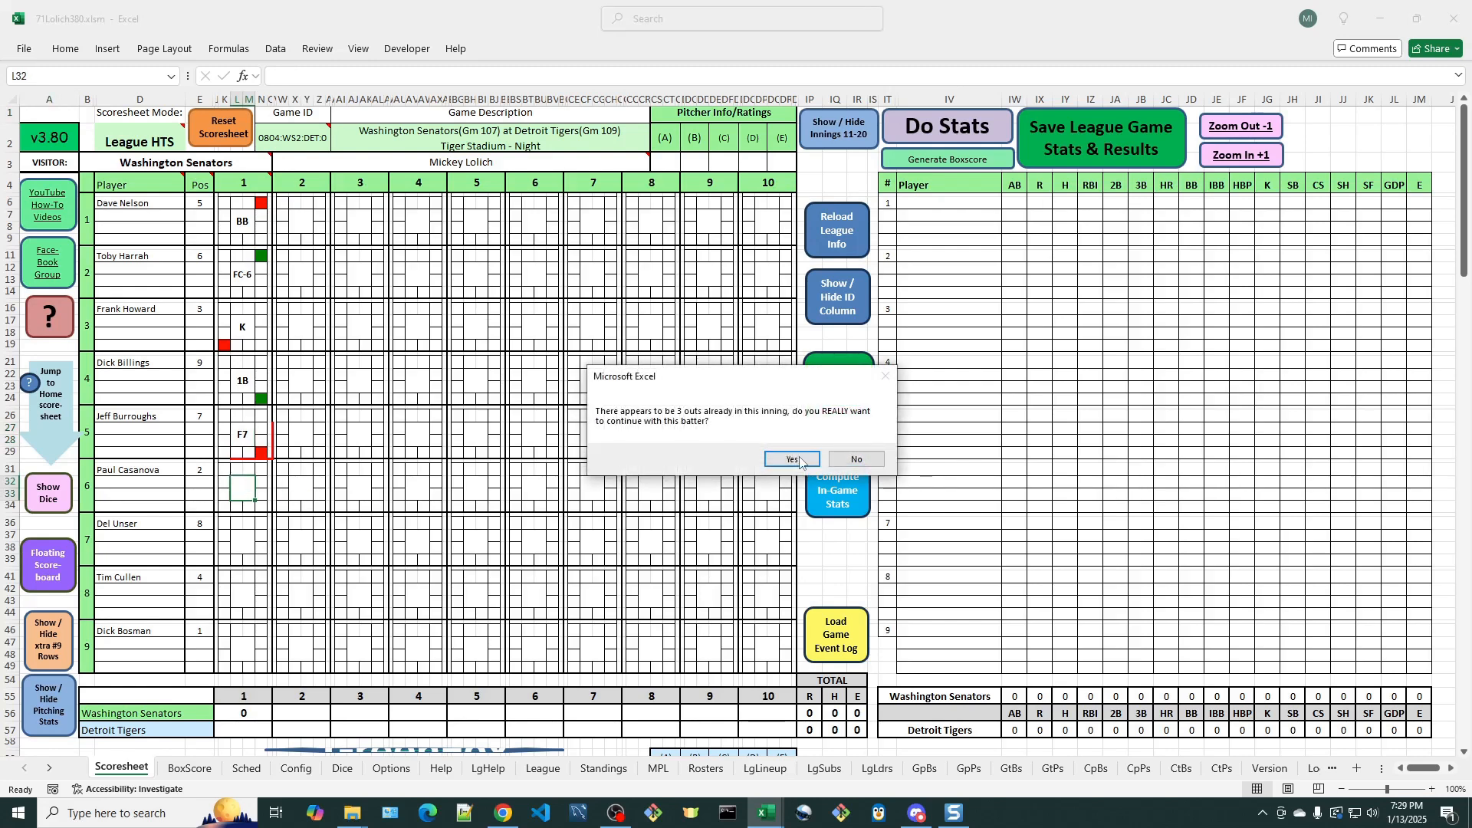
click(792, 459)
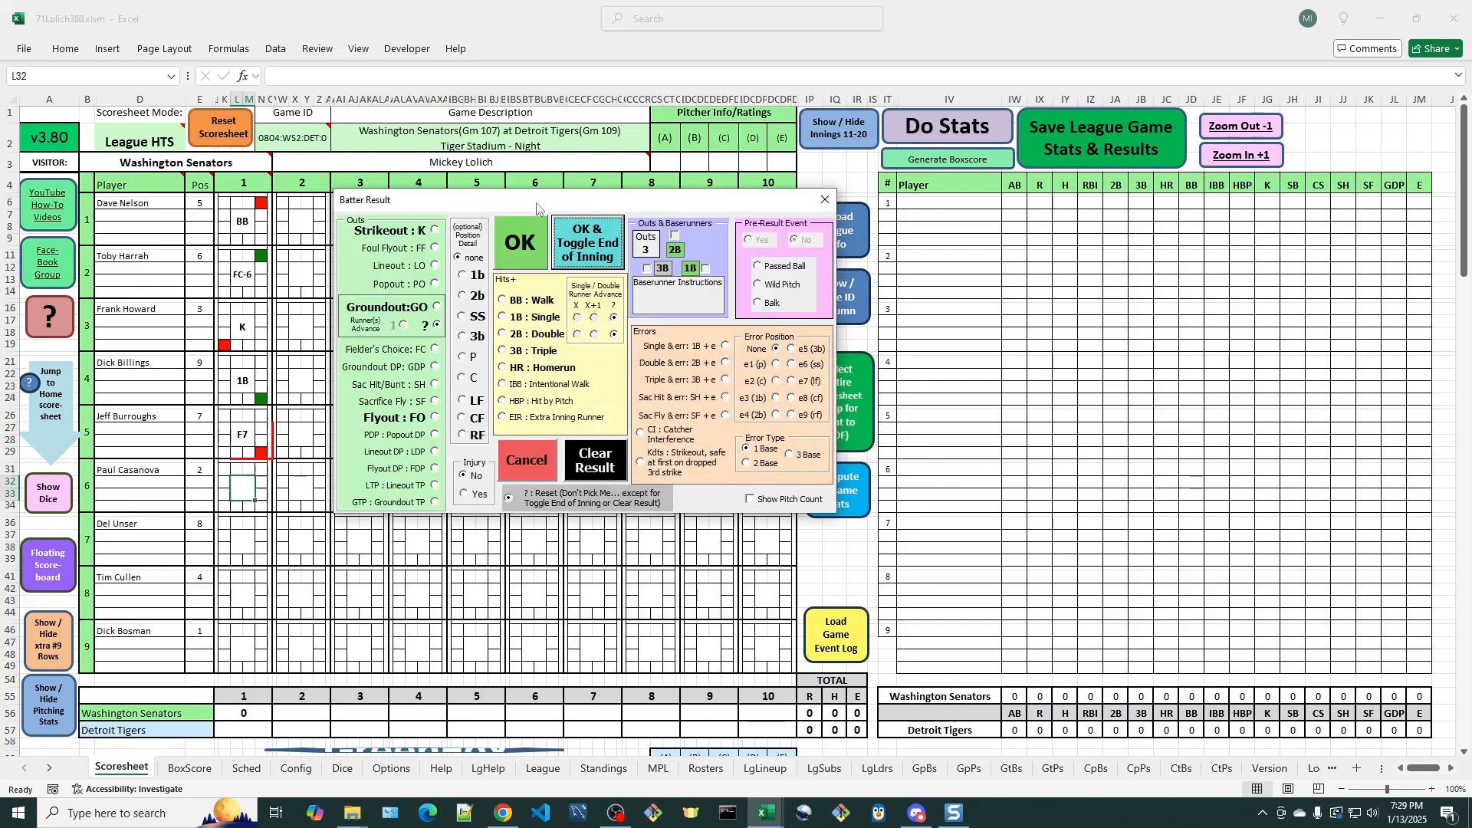
drag(537, 204, 516, 197)
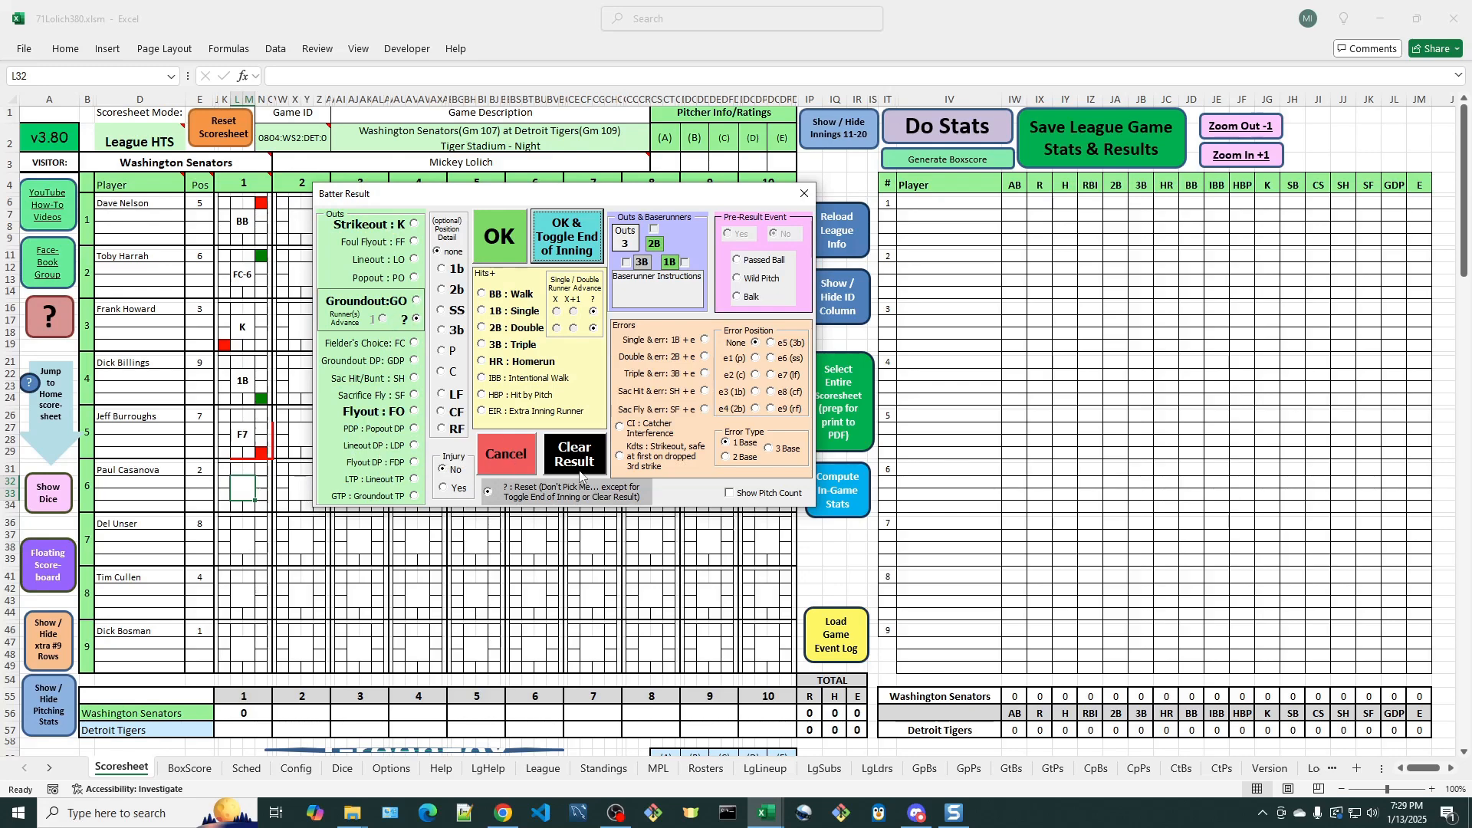
click(517, 464)
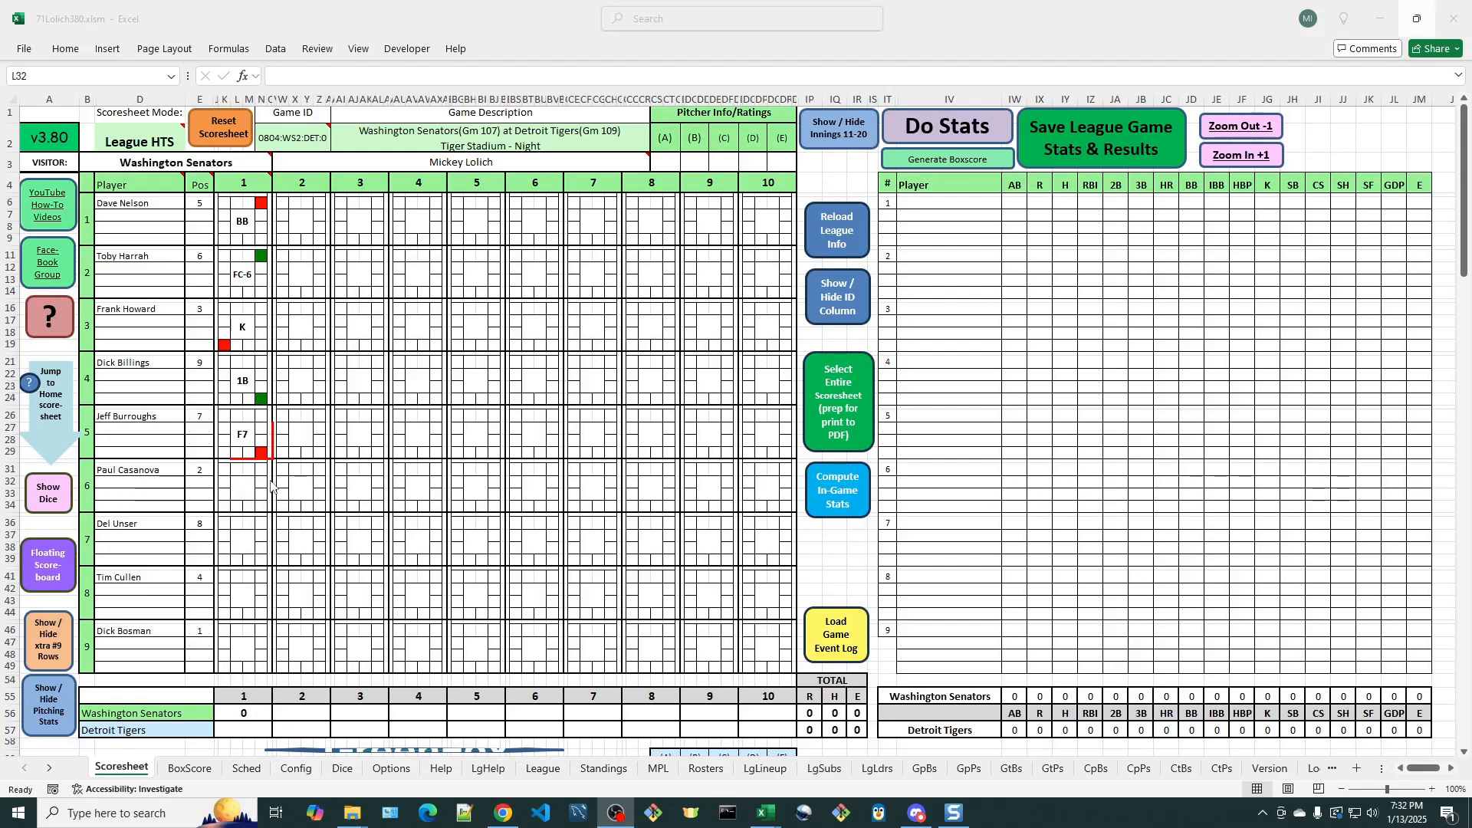
- Reset the scoresheet and lineup non-starters along with the game stats, keeping the starting lineups, team names and game description
click(222, 132)
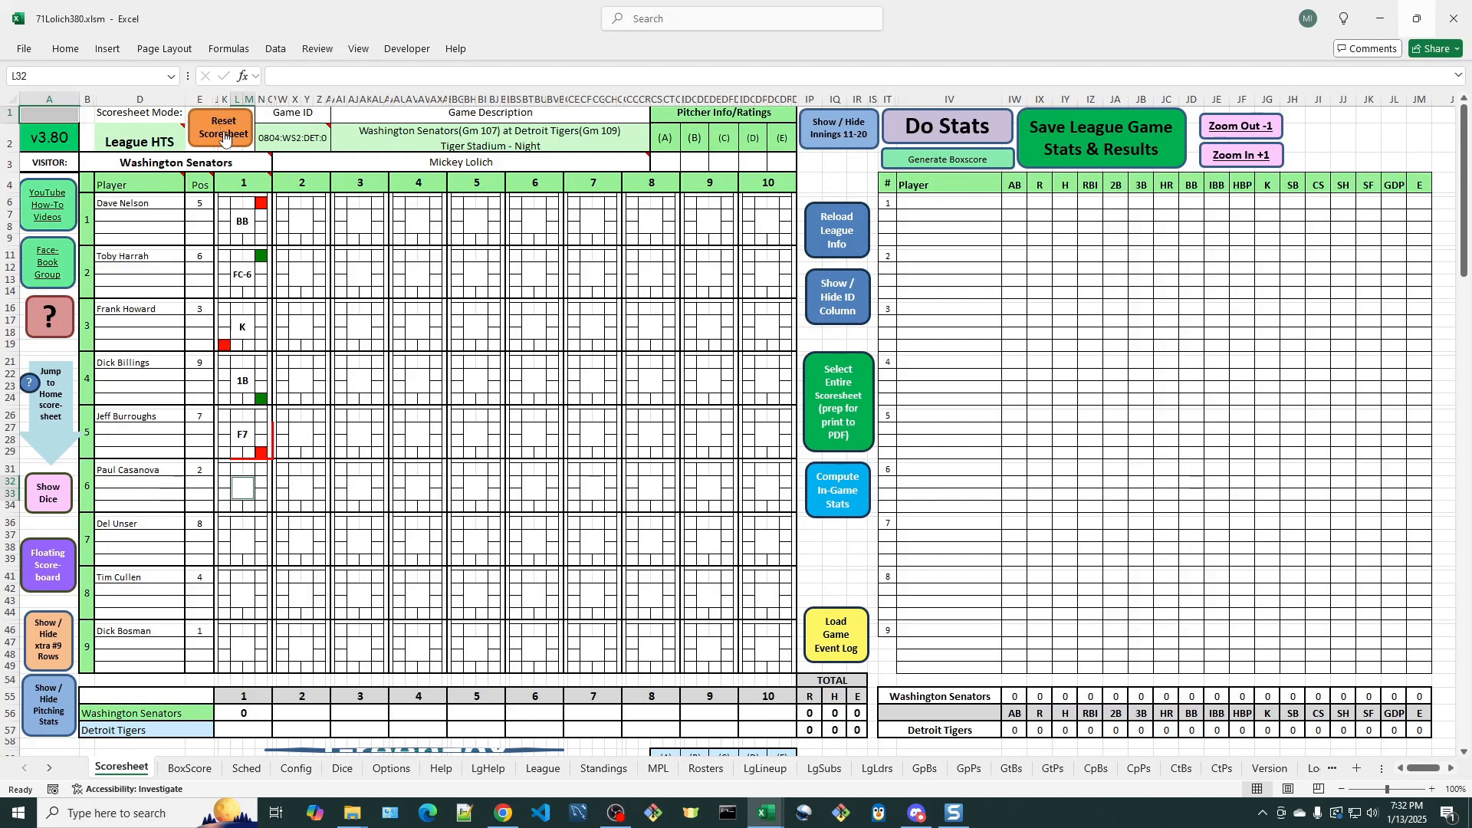
click(582, 388)
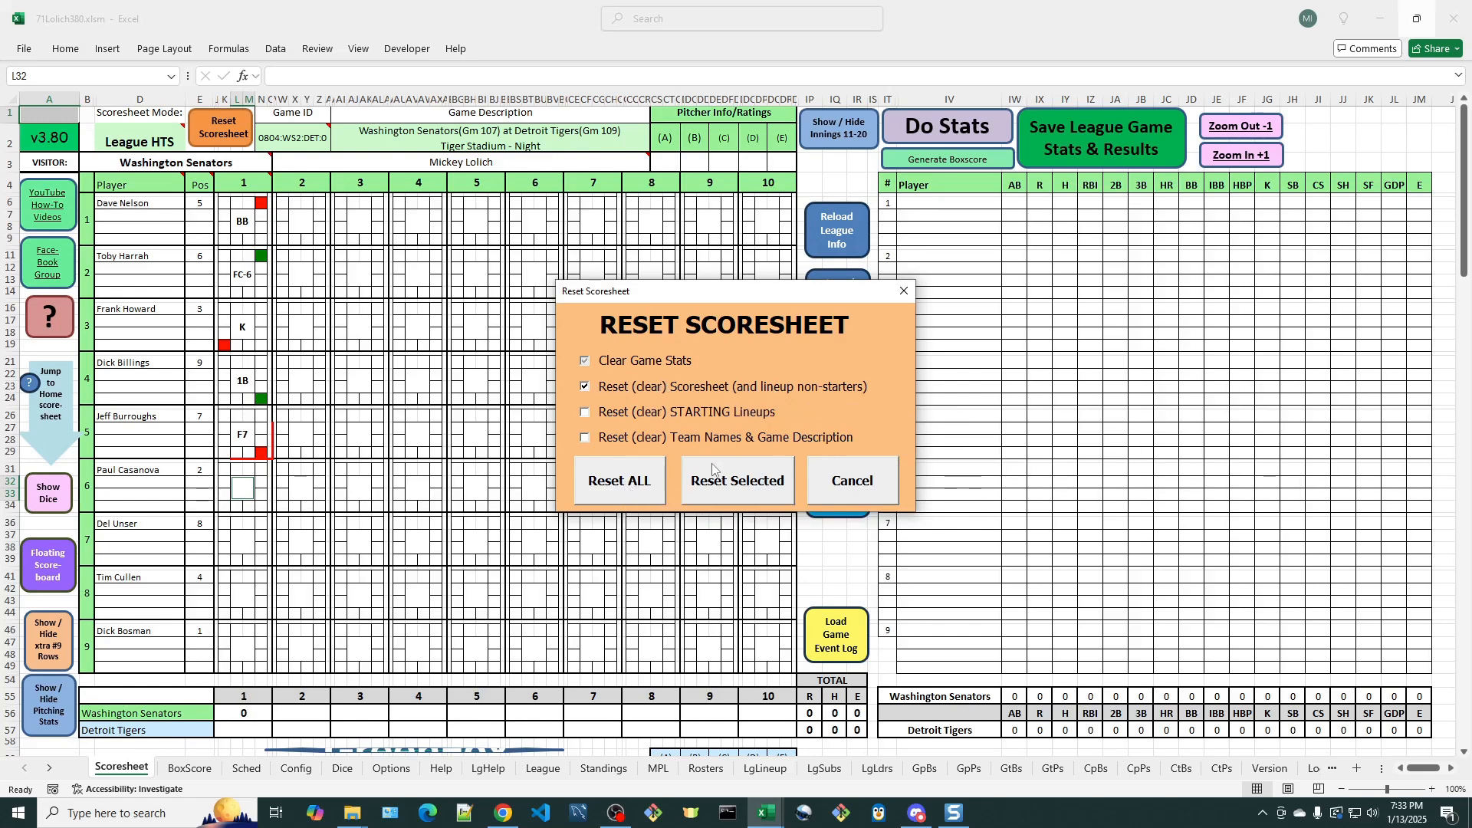
click(734, 486)
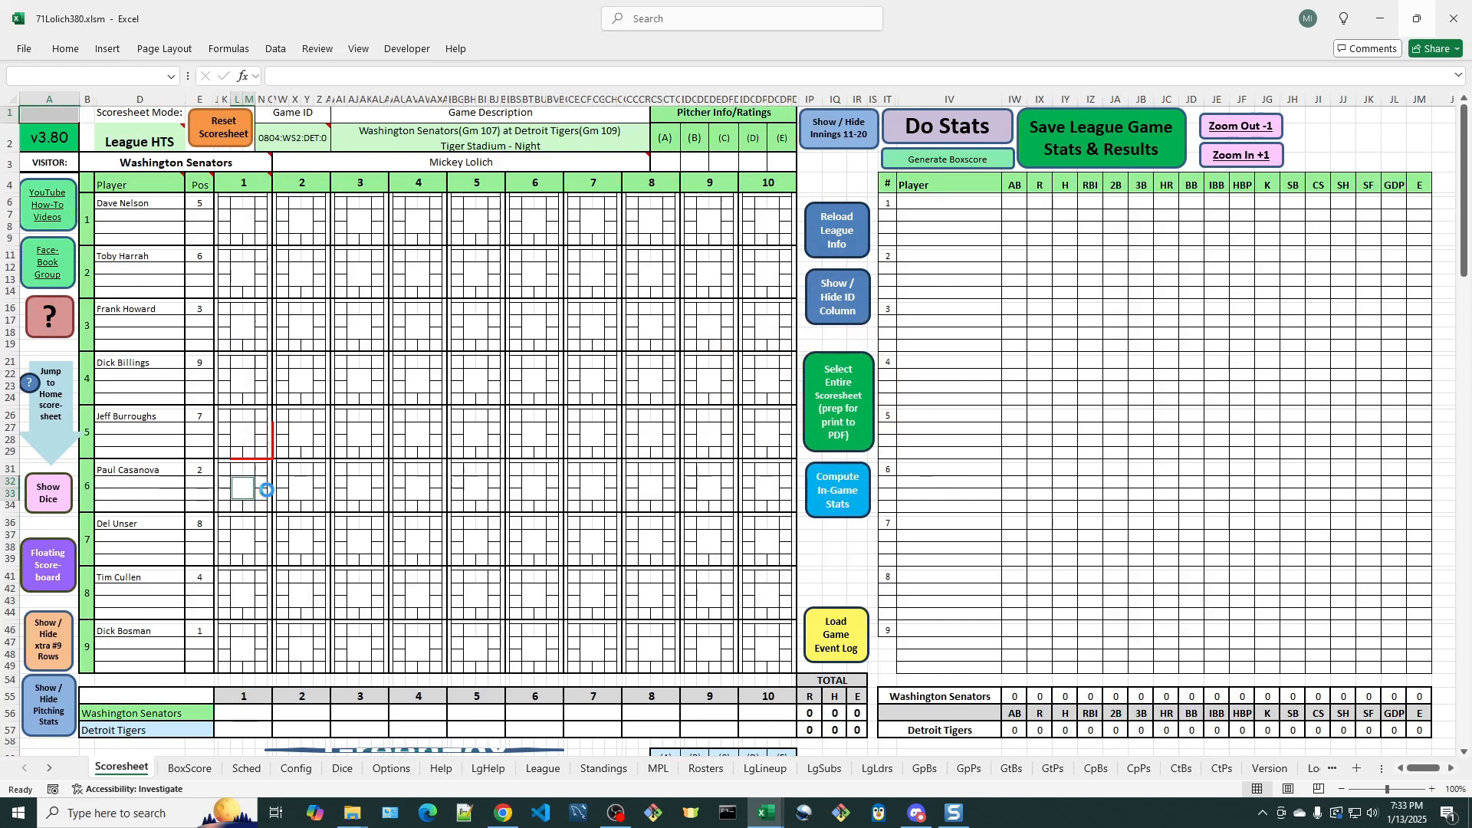
- Examine the Scoresheet Batter Block Key in its Primary, Qwik-Skor and combined layouts, ending on Primary & Qwik-Skor beside the early innings
click(62, 329)
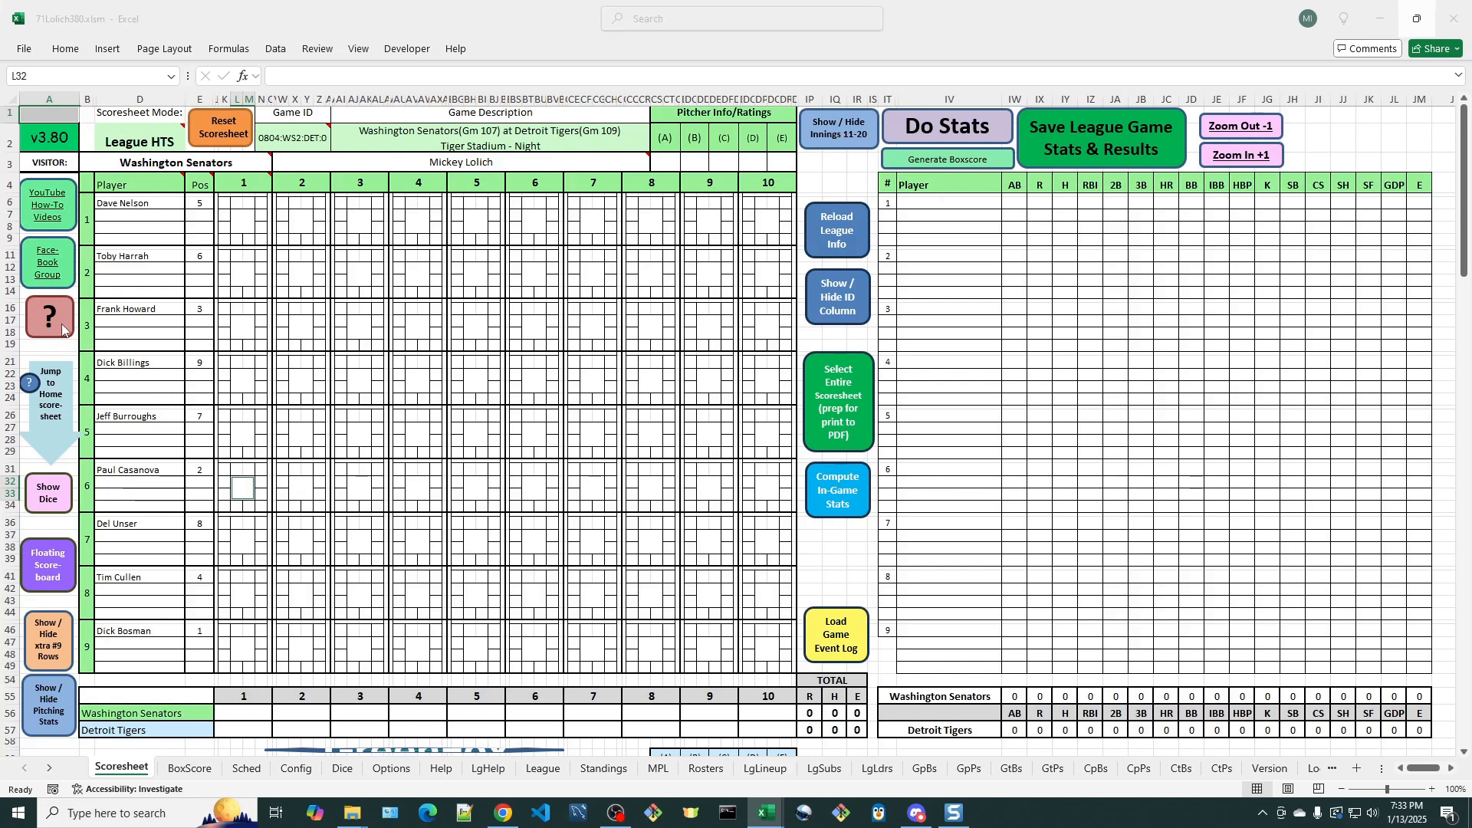
drag(746, 220, 650, 205)
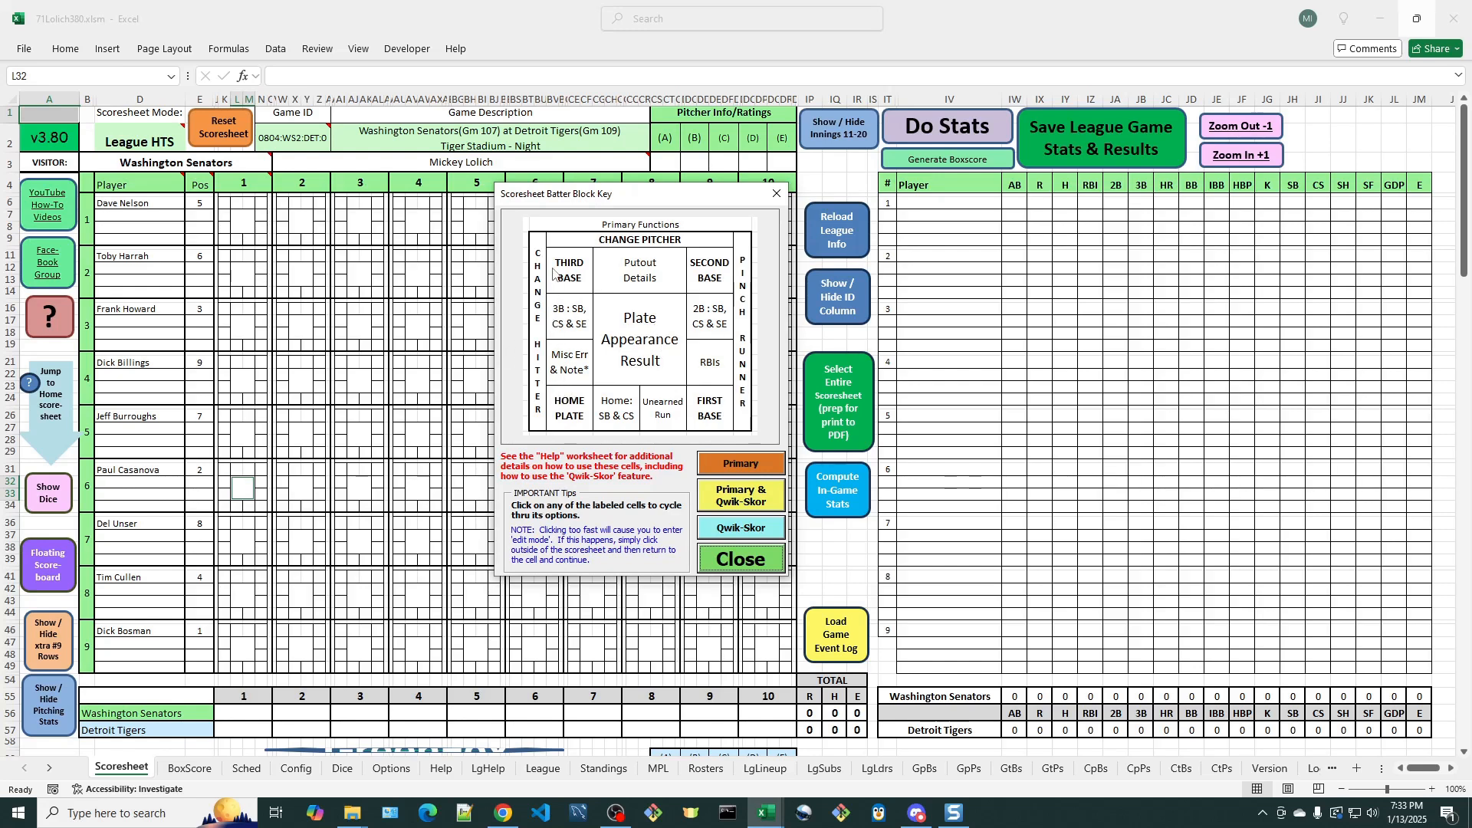
click(730, 505)
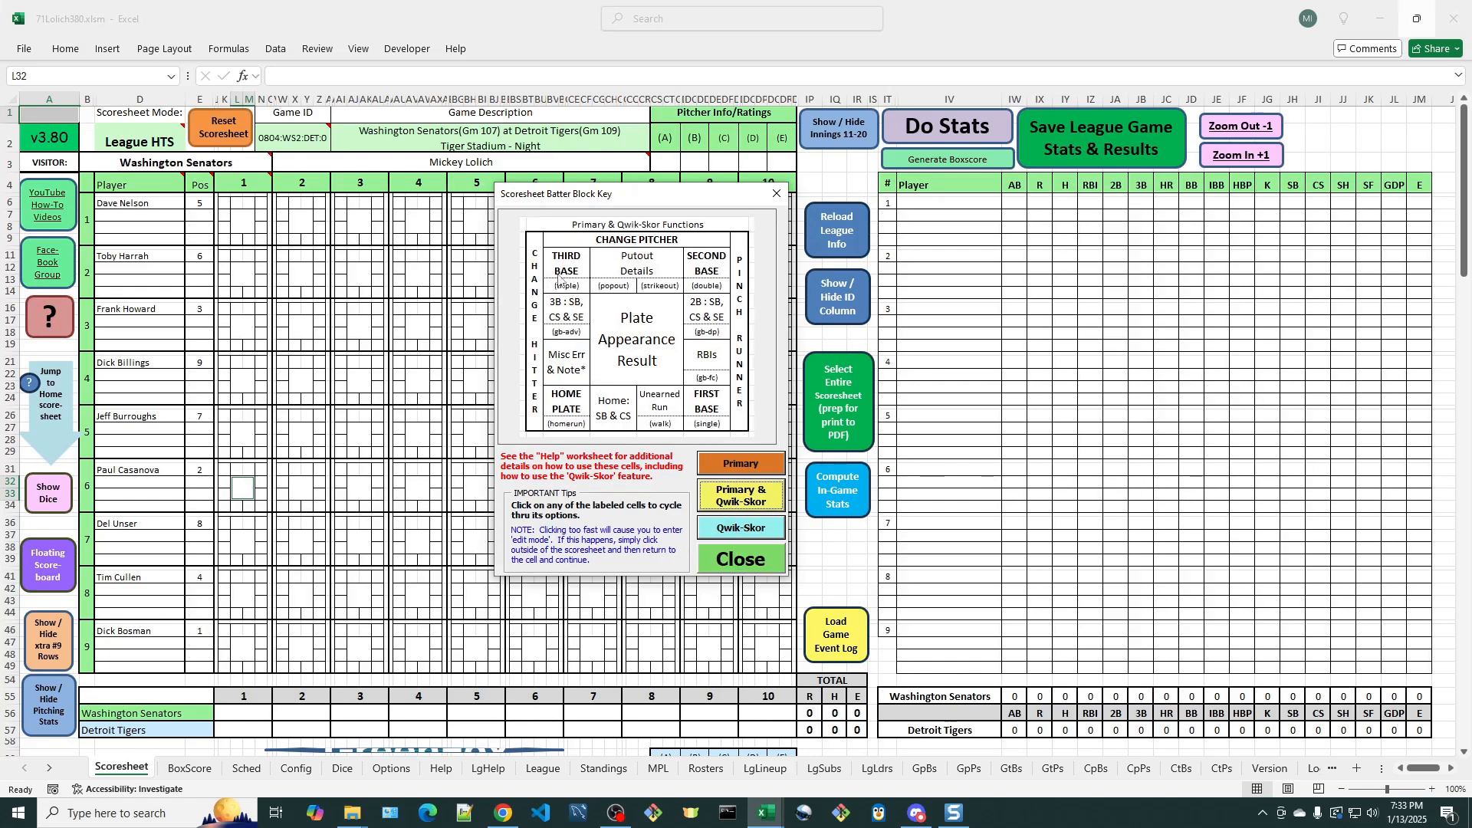
click(741, 464)
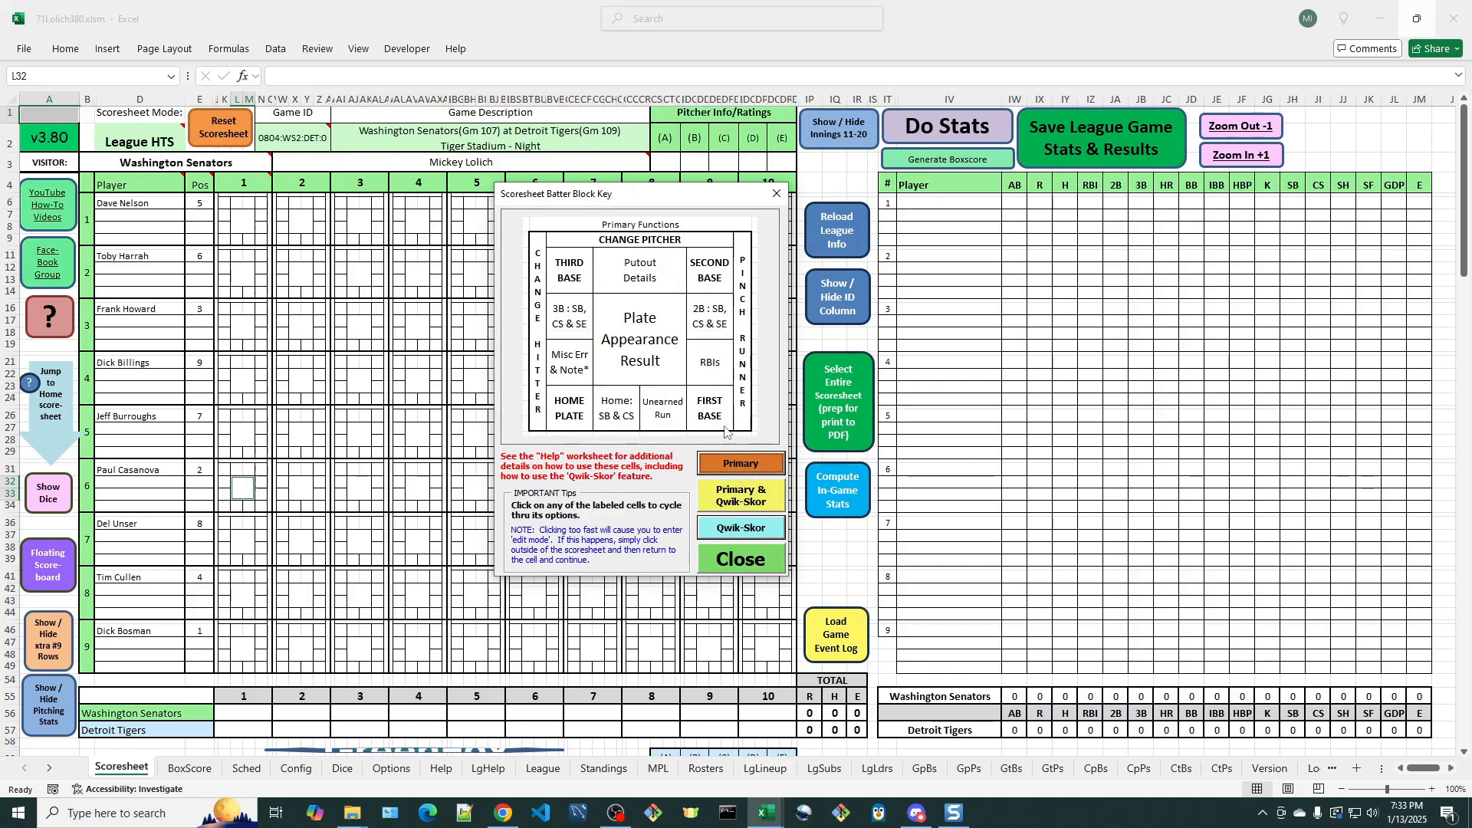
click(763, 506)
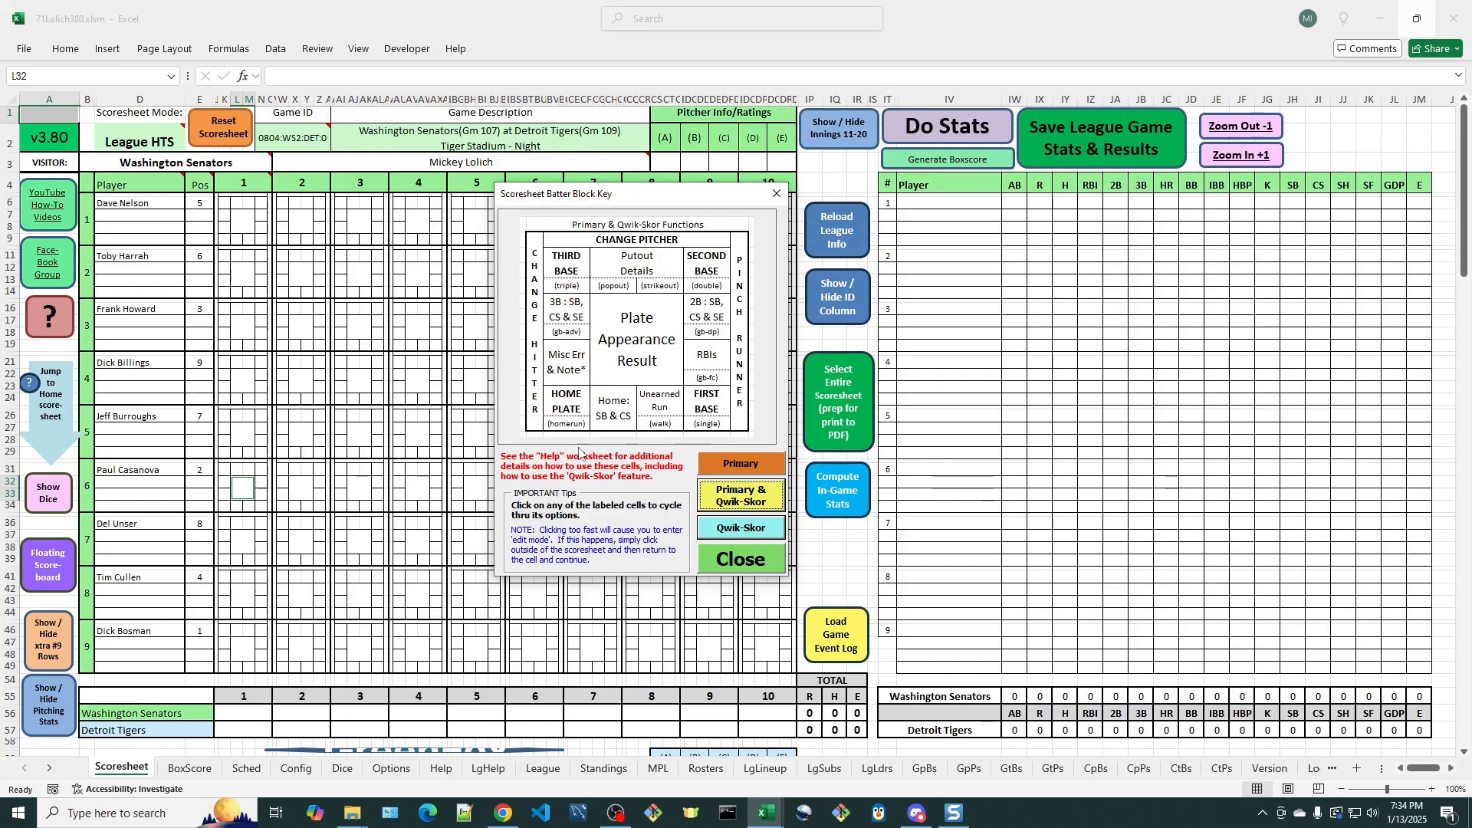
click(763, 534)
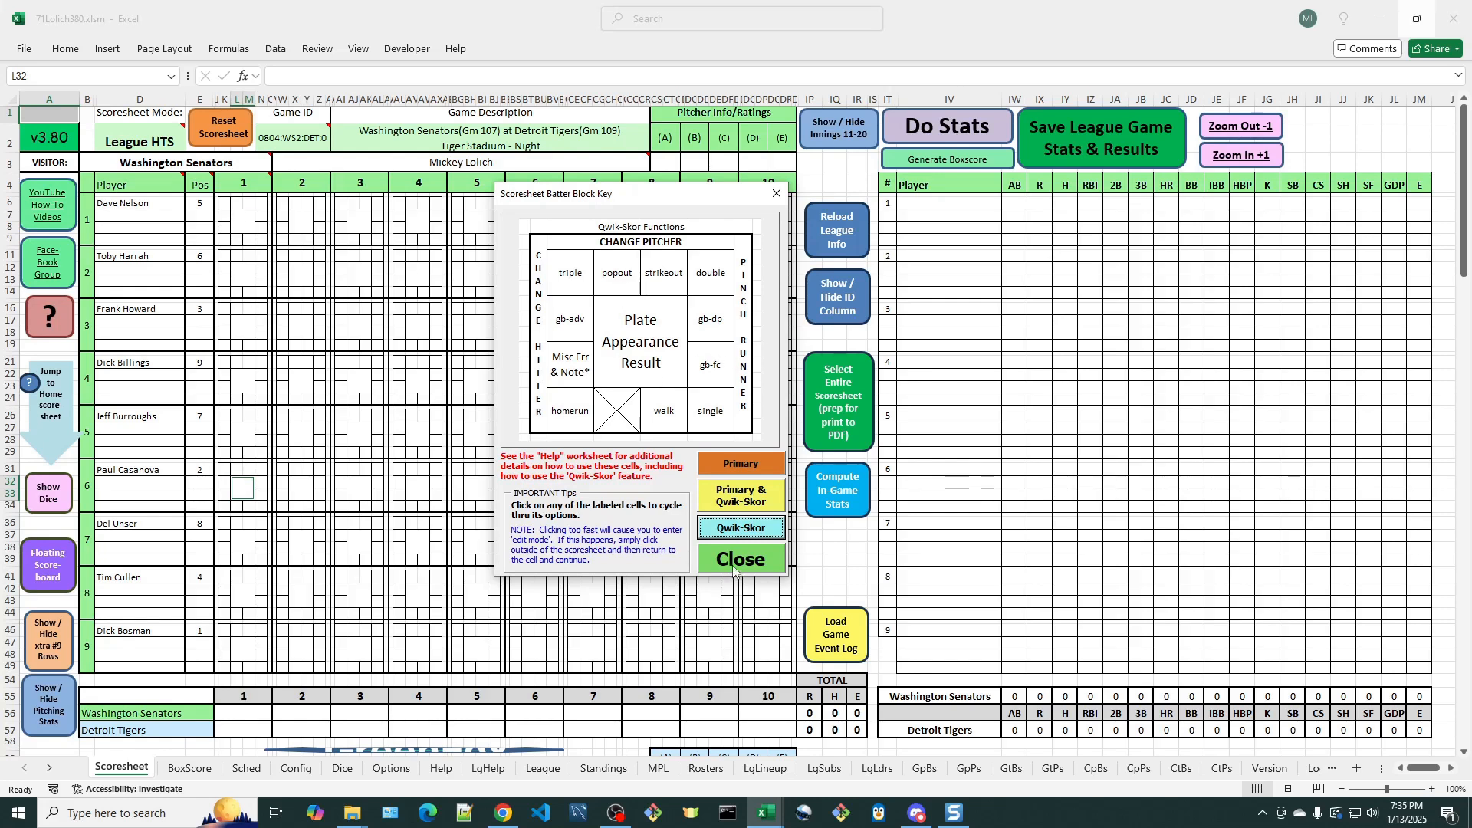
drag(664, 203, 813, 172)
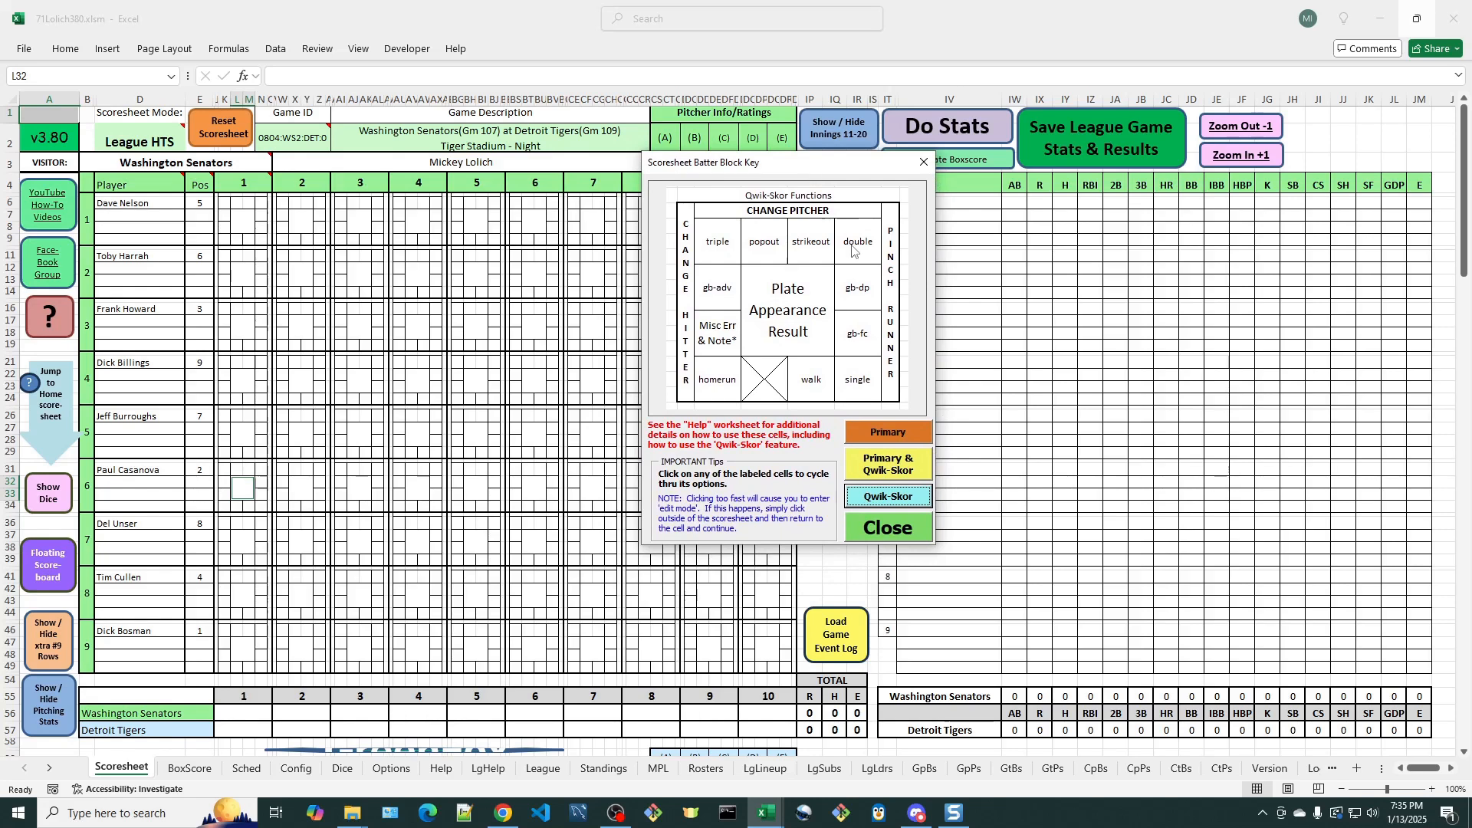
click(890, 471)
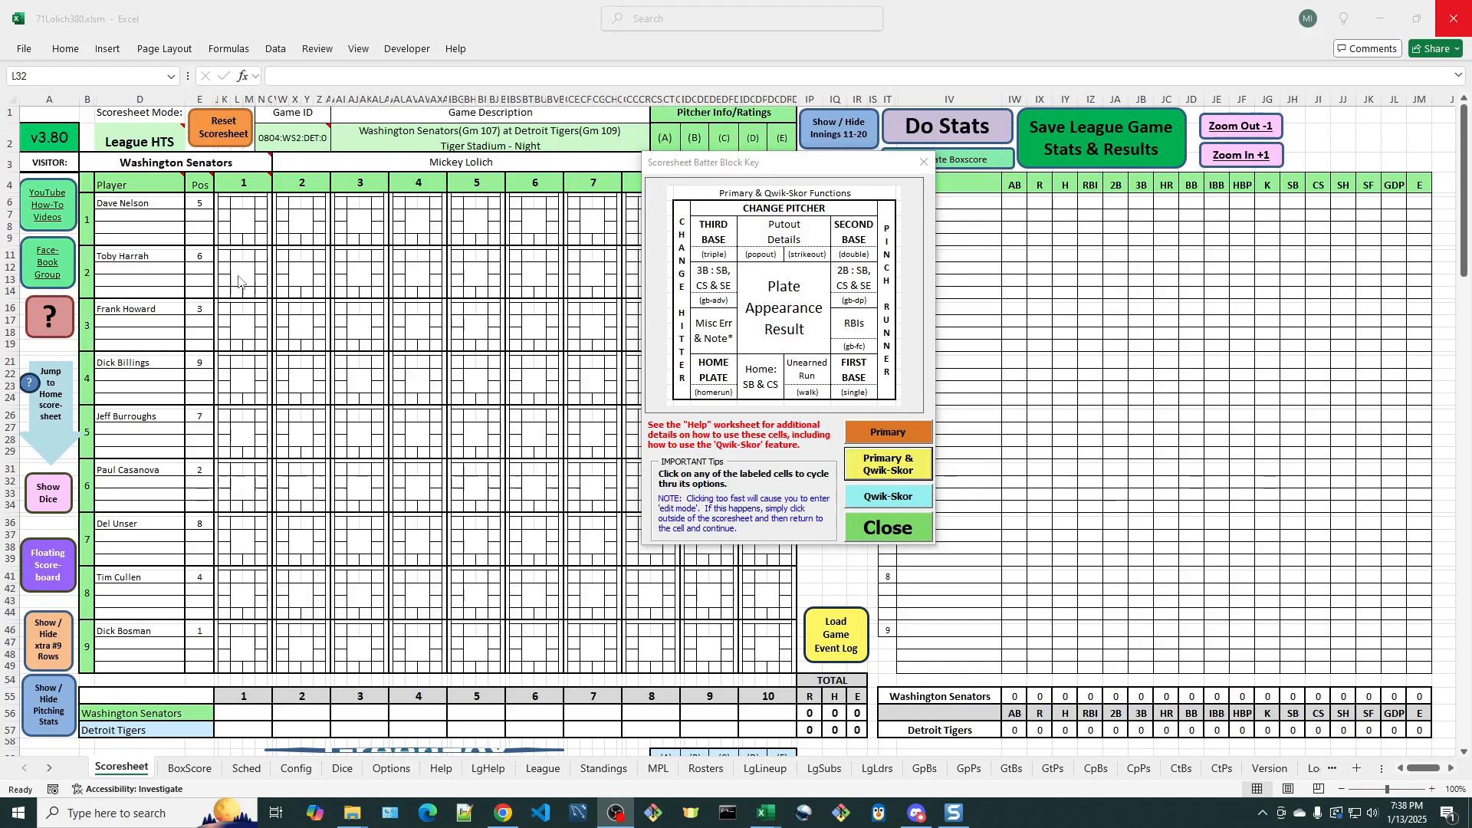
- Reposition the batter block key and check the leadoff batter's Batter Result form for inning 1, cancelling without a result
drag(760, 174, 729, 160)
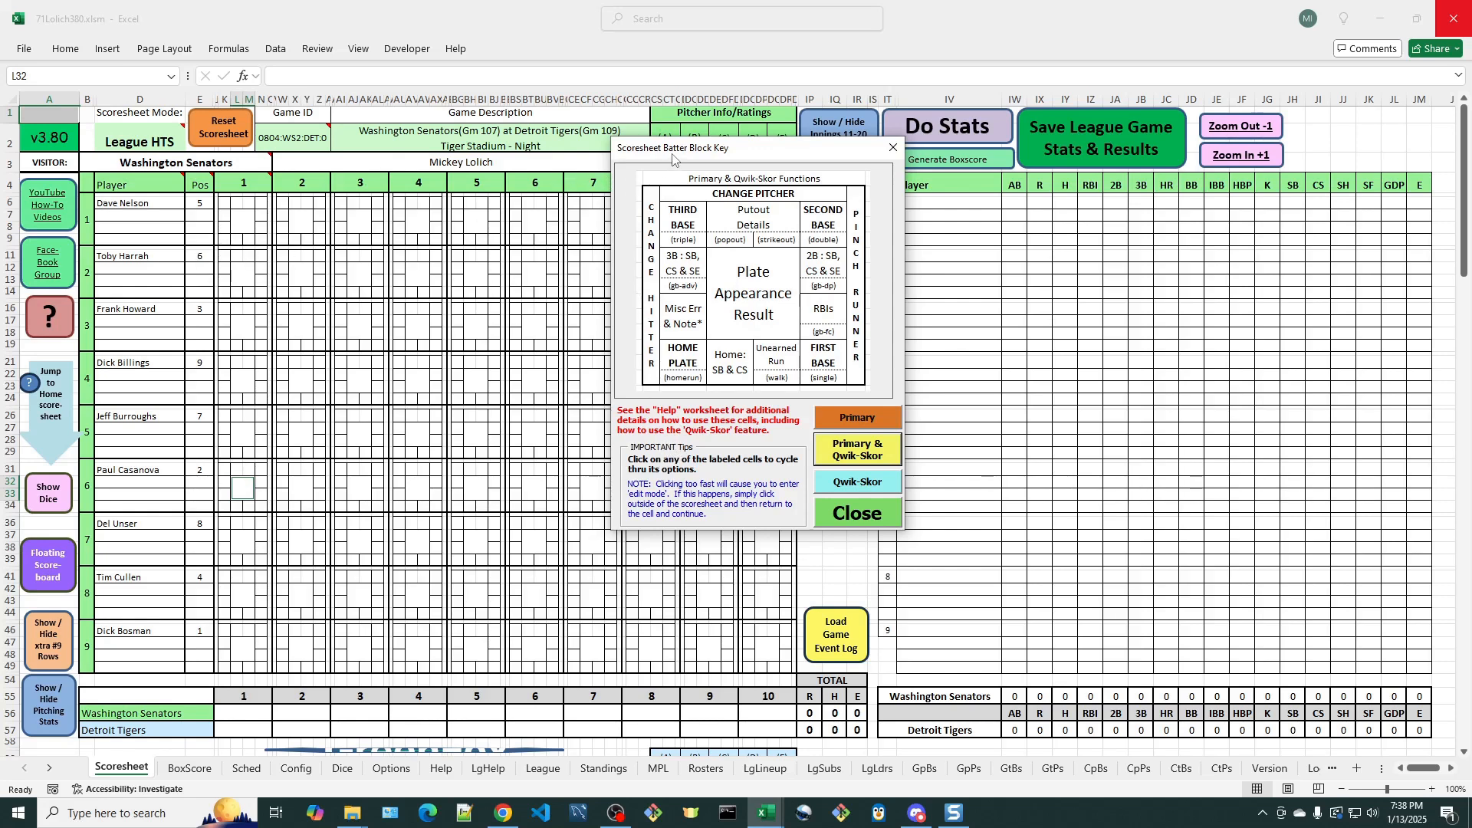
drag(675, 159, 755, 177)
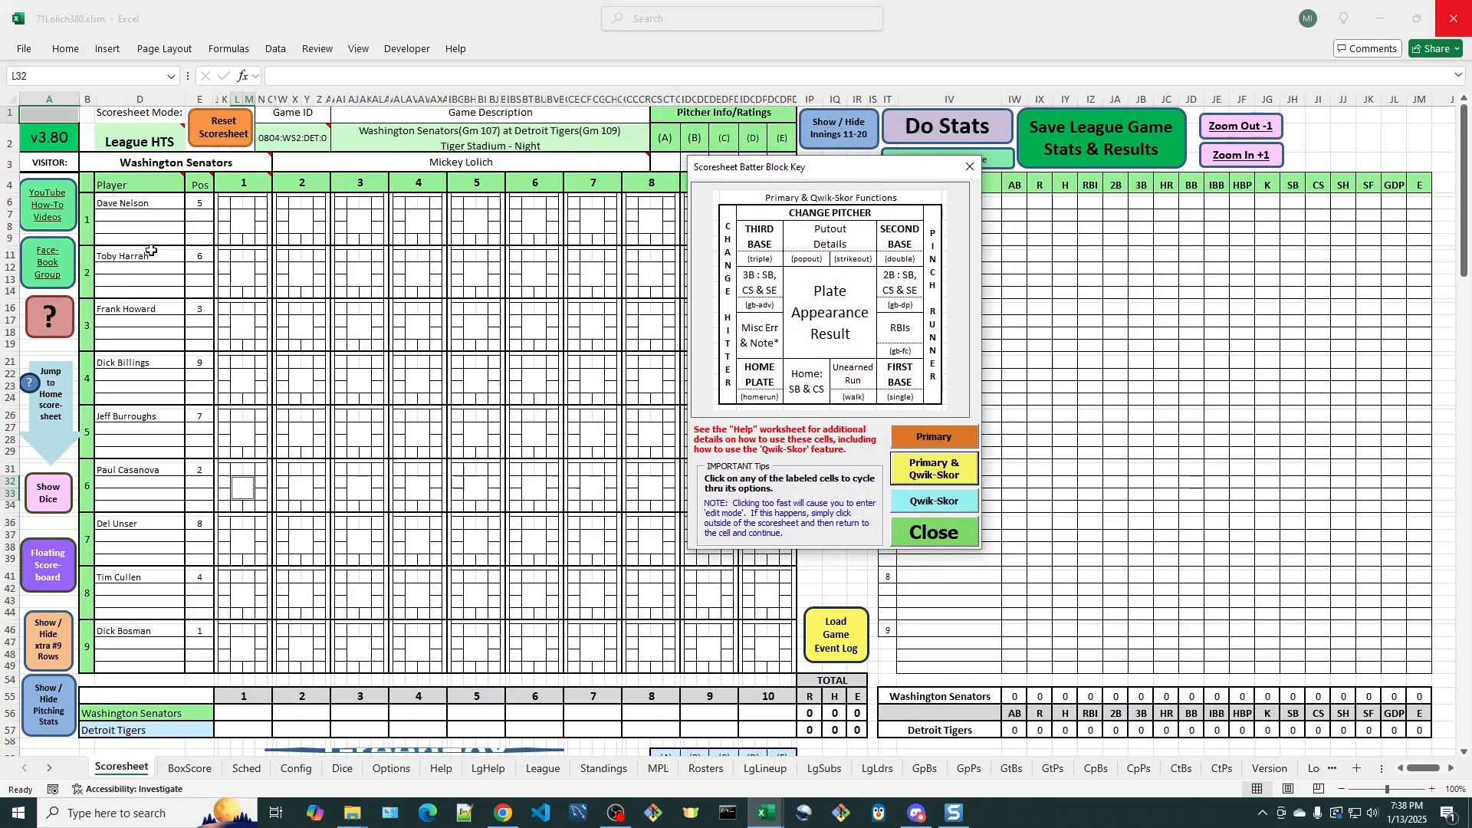
click(244, 222)
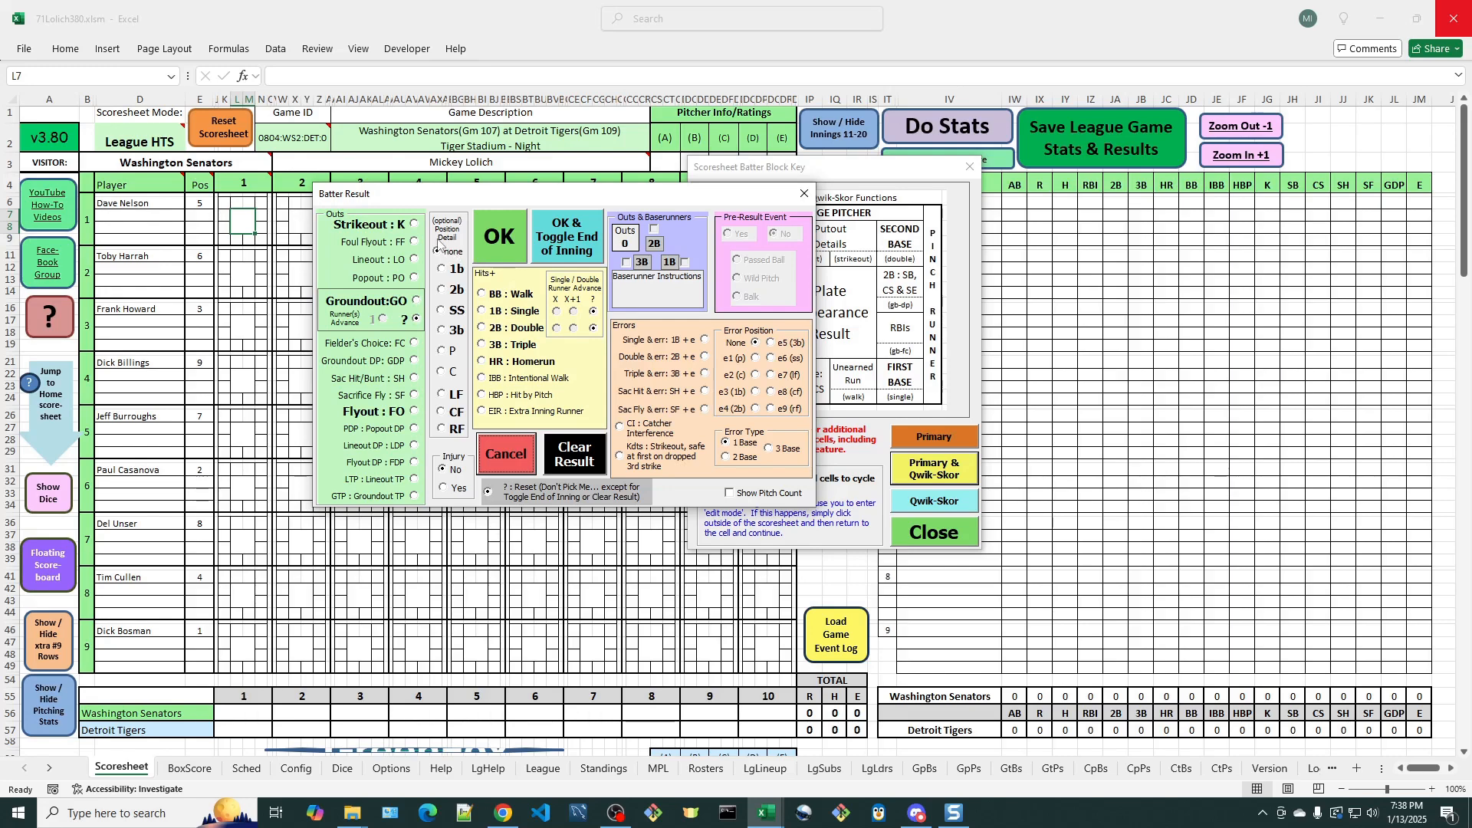
click(512, 460)
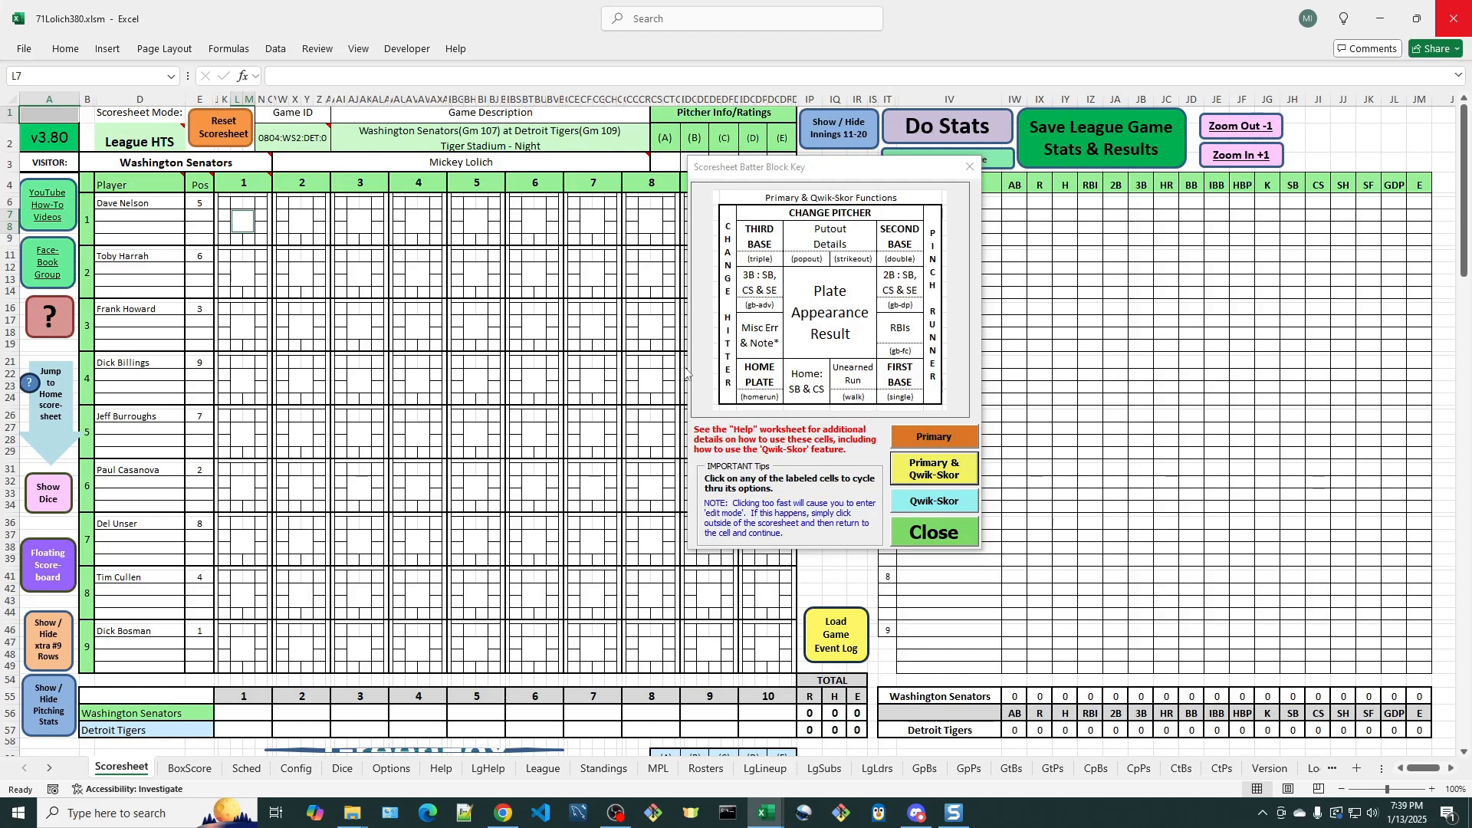
- Set game option 17, Allow "Qwik-Skor" scorekeeping feature on Scoresheet, to ON and update the game options
click(391, 768)
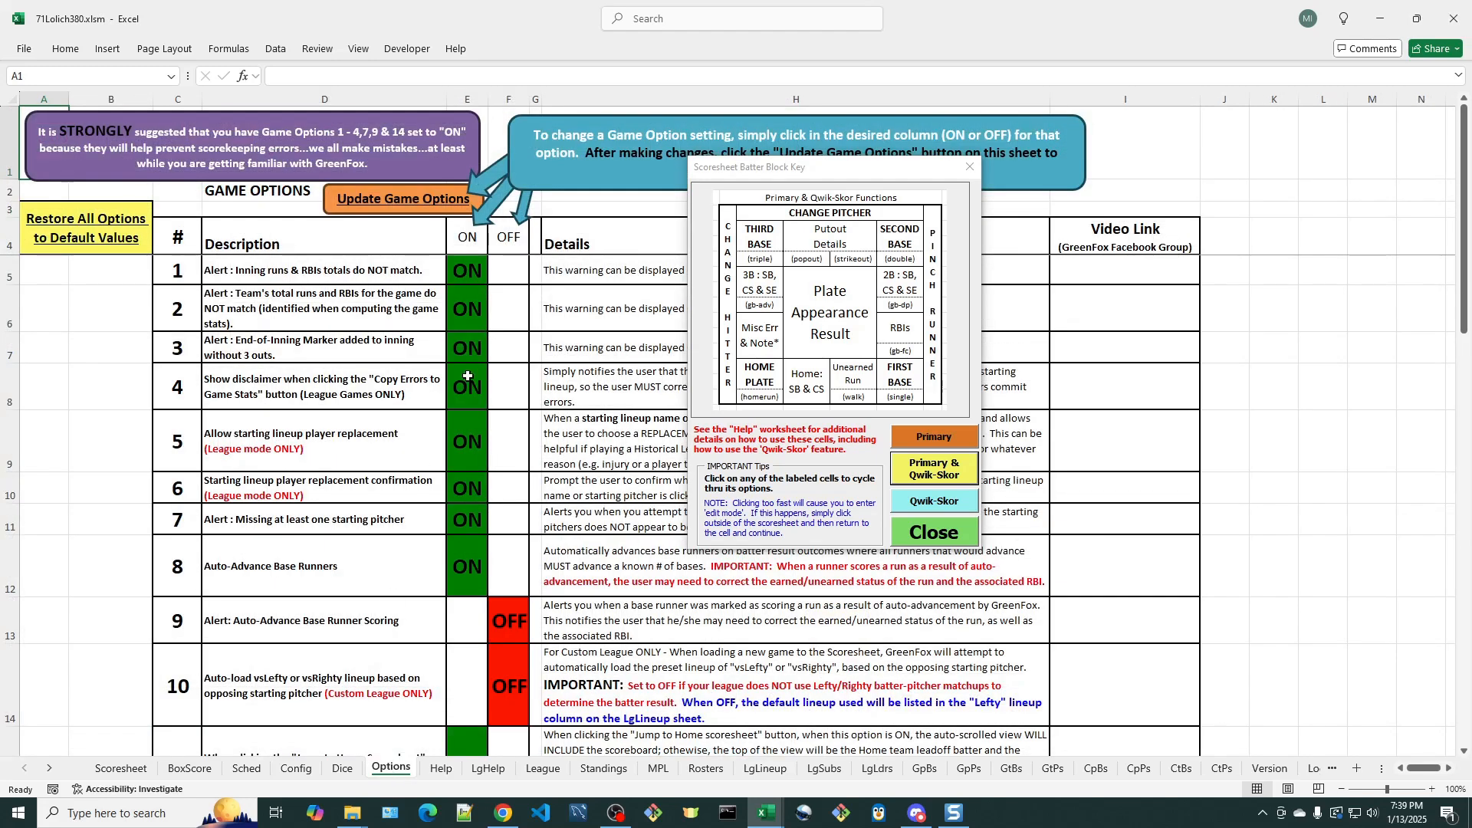
scroll(506, 406, down, 2)
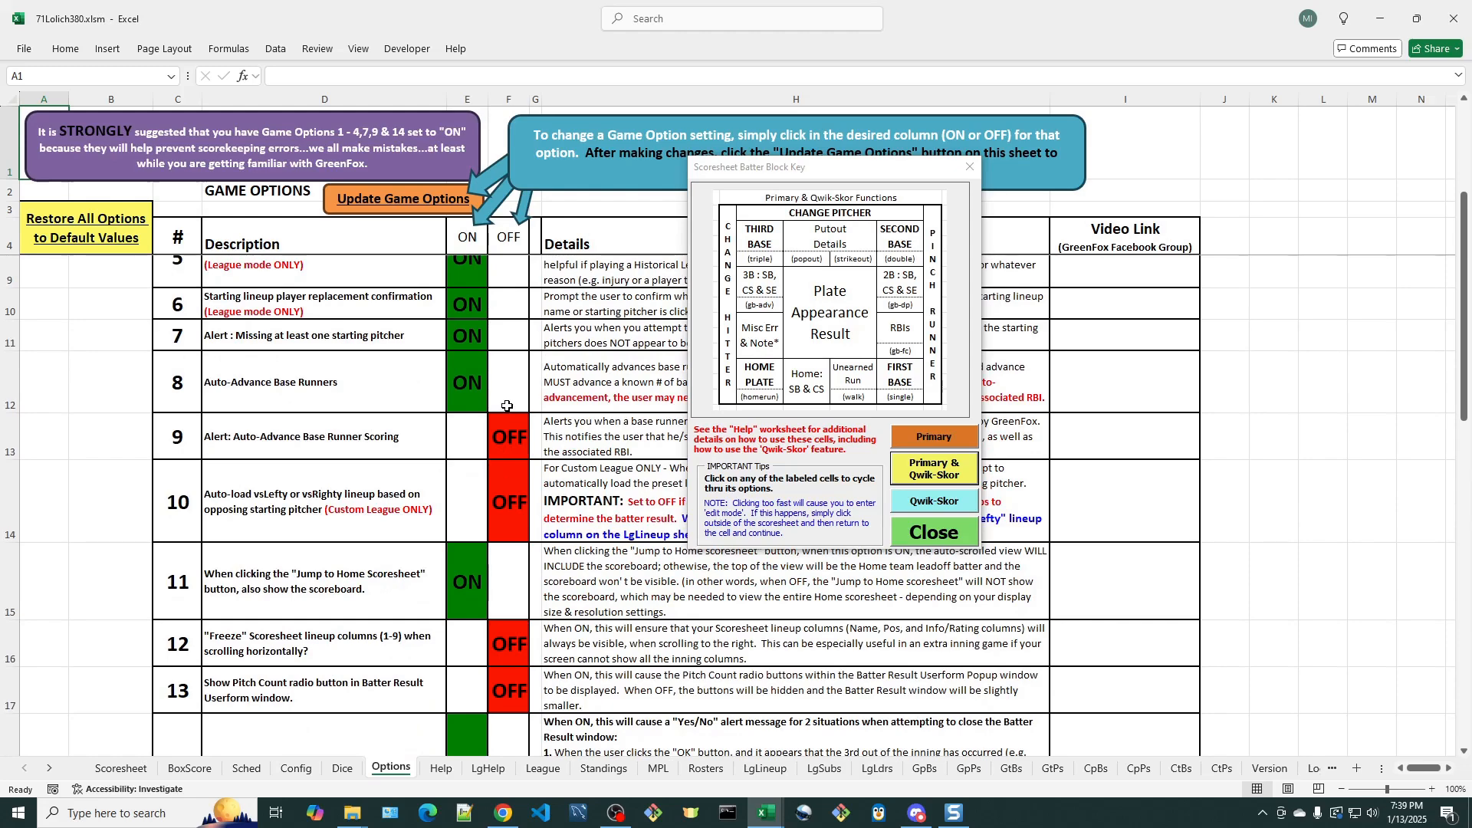
scroll(506, 406, down, 3)
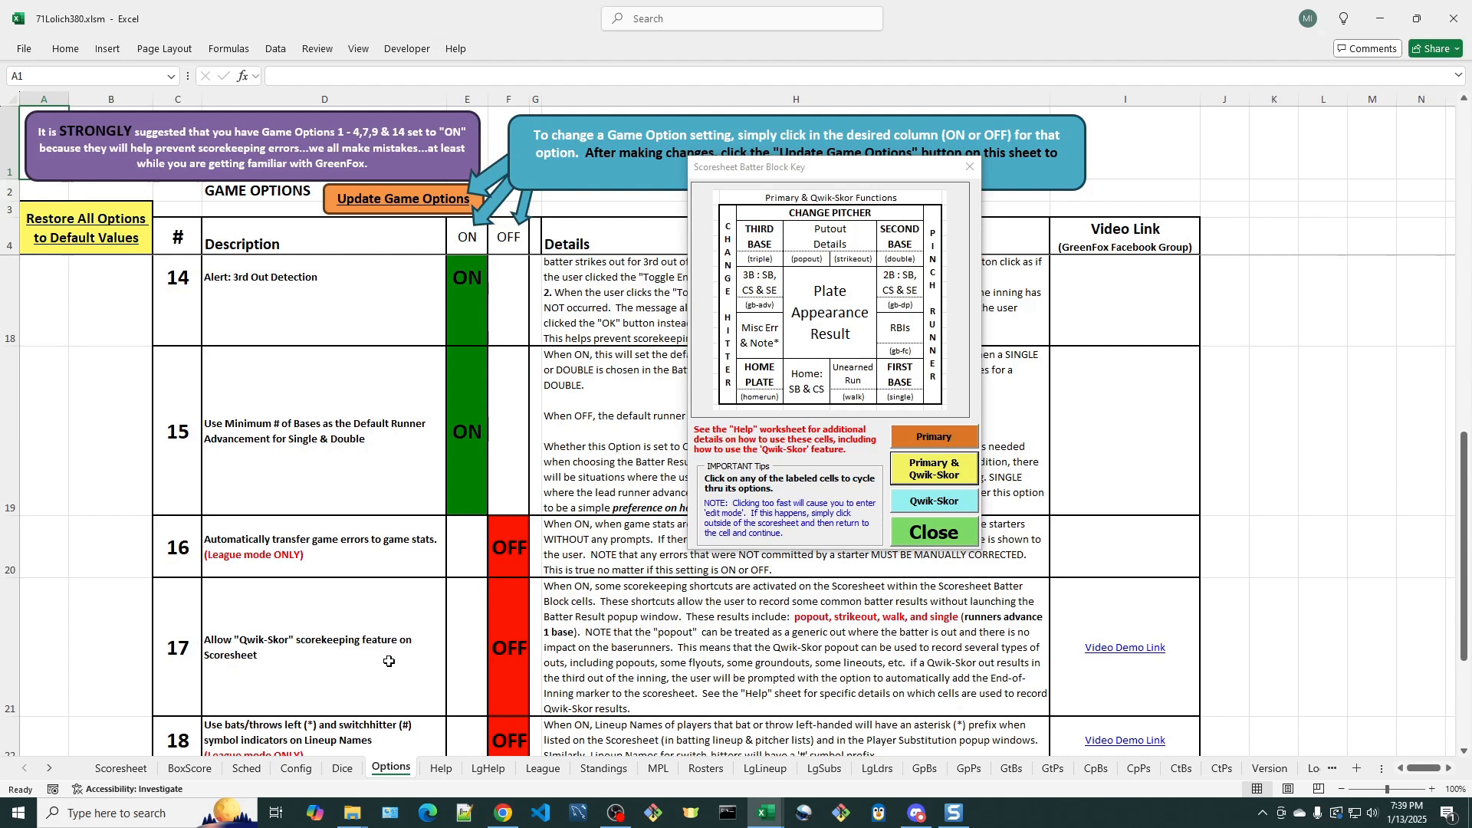
click(462, 643)
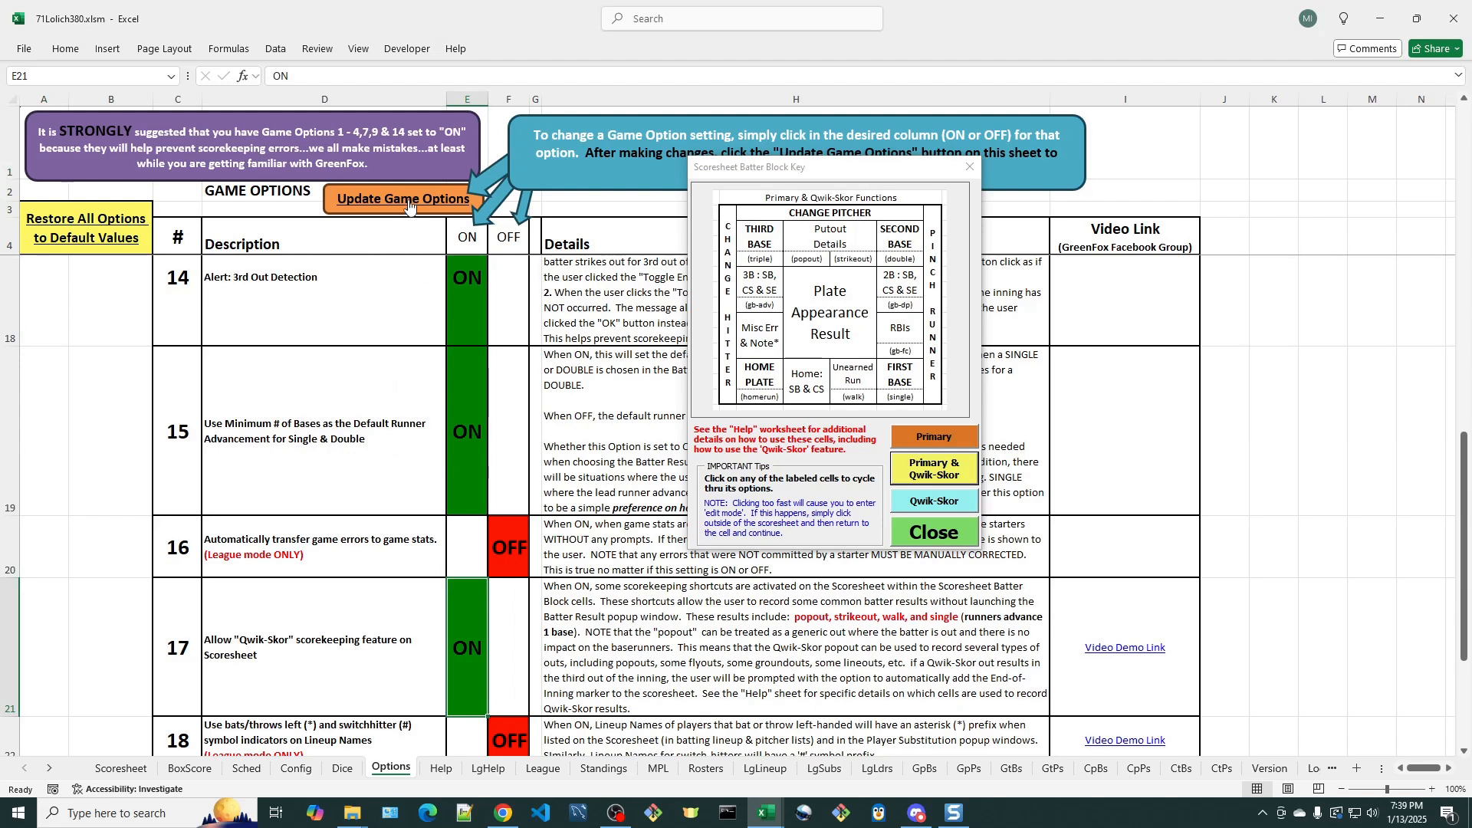
click(409, 201)
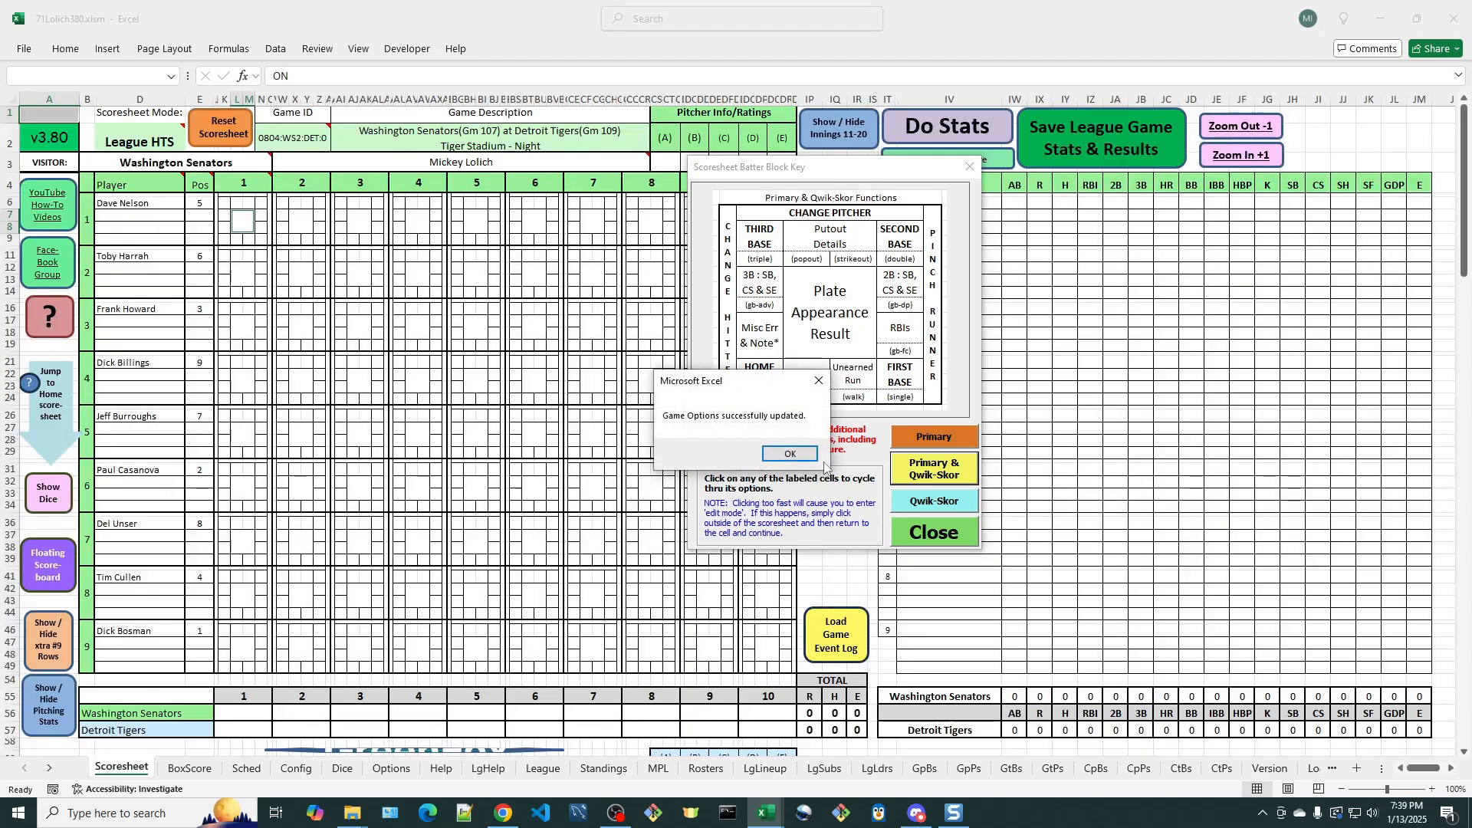
click(794, 456)
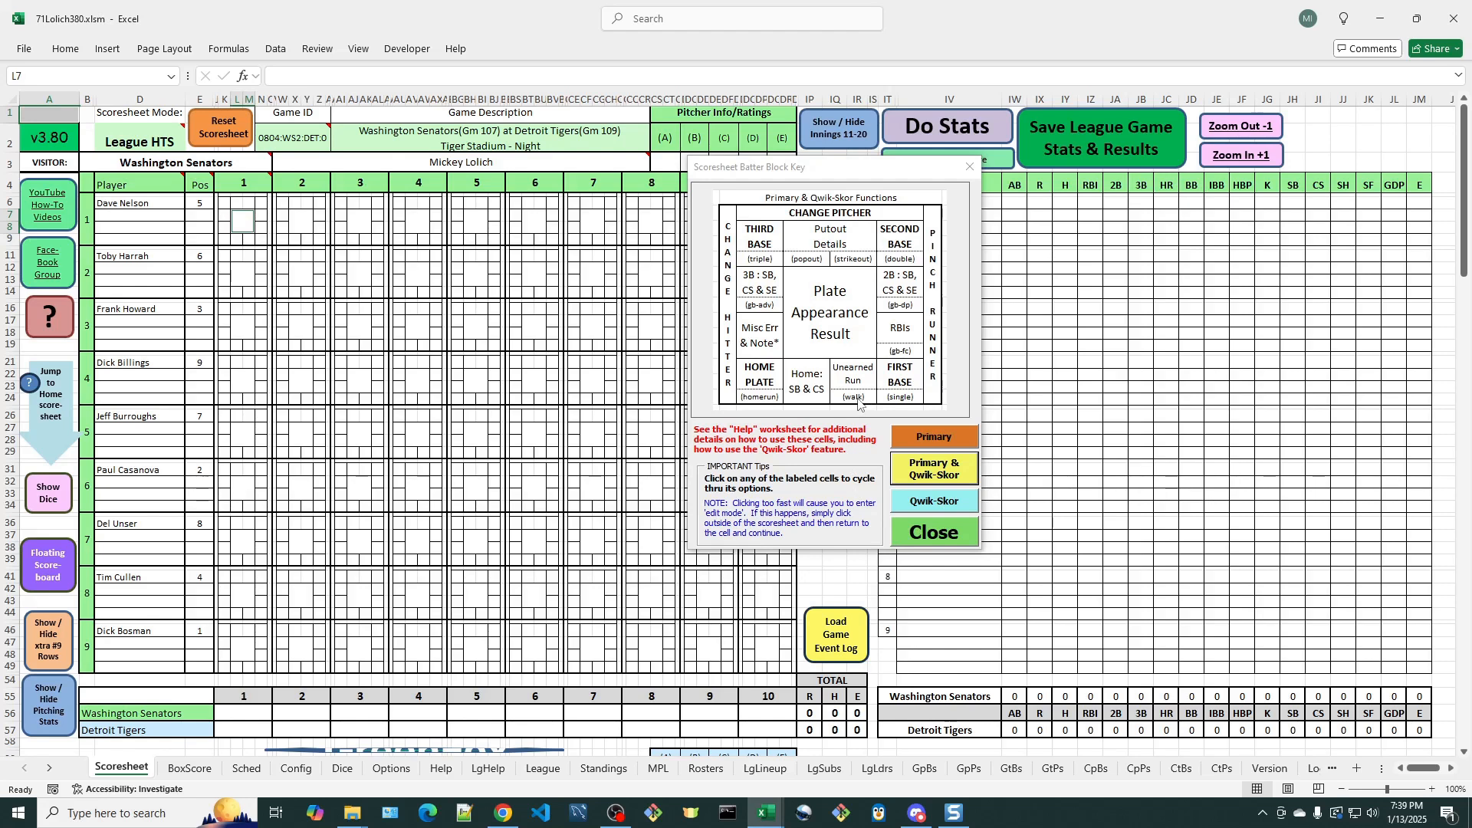
- Show the Qwik-Skor key layout, score a walk for the leadoff batter in inning 1, and try to enter putout details for it
click(937, 504)
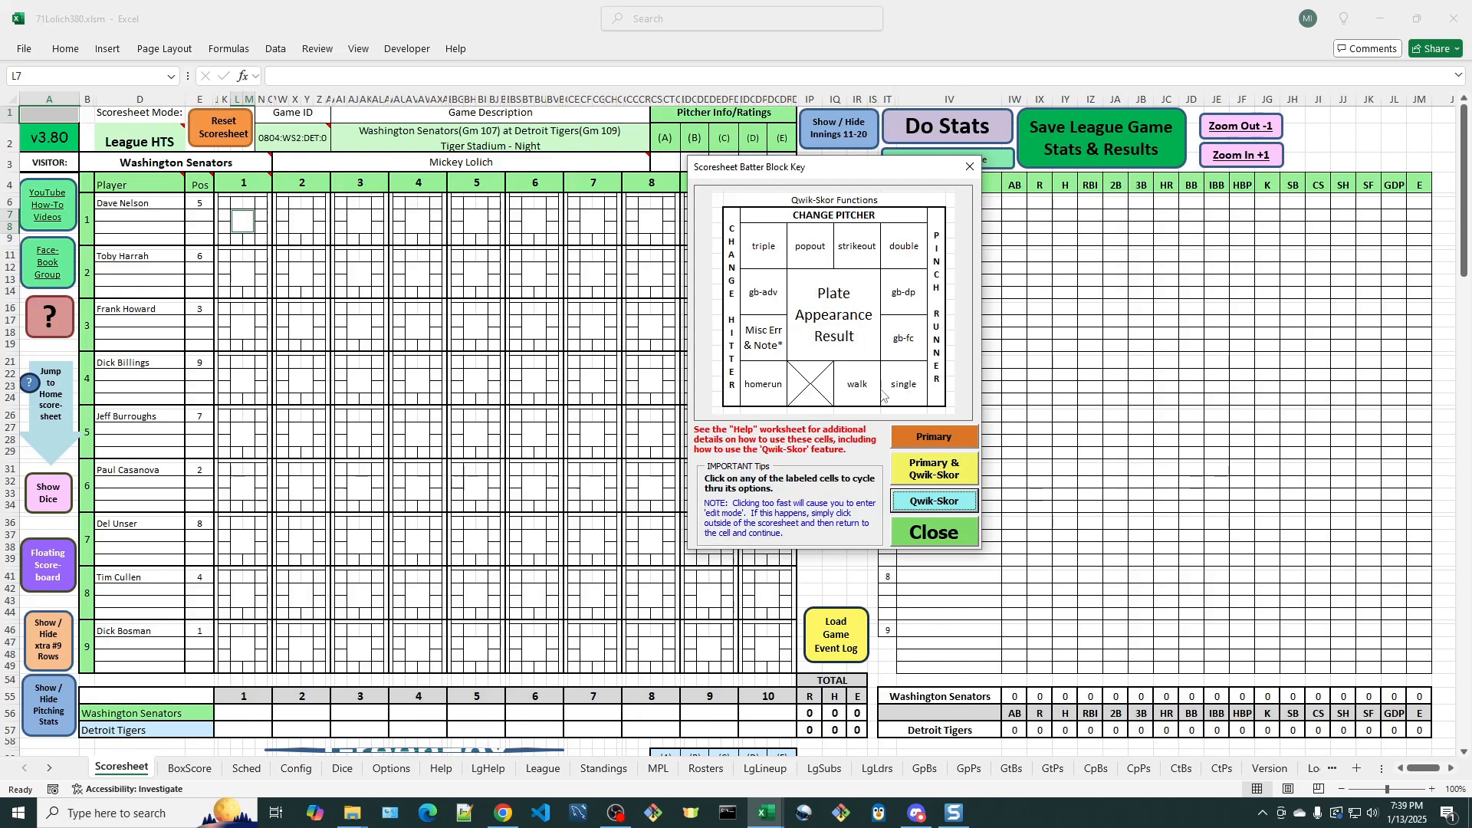
click(249, 239)
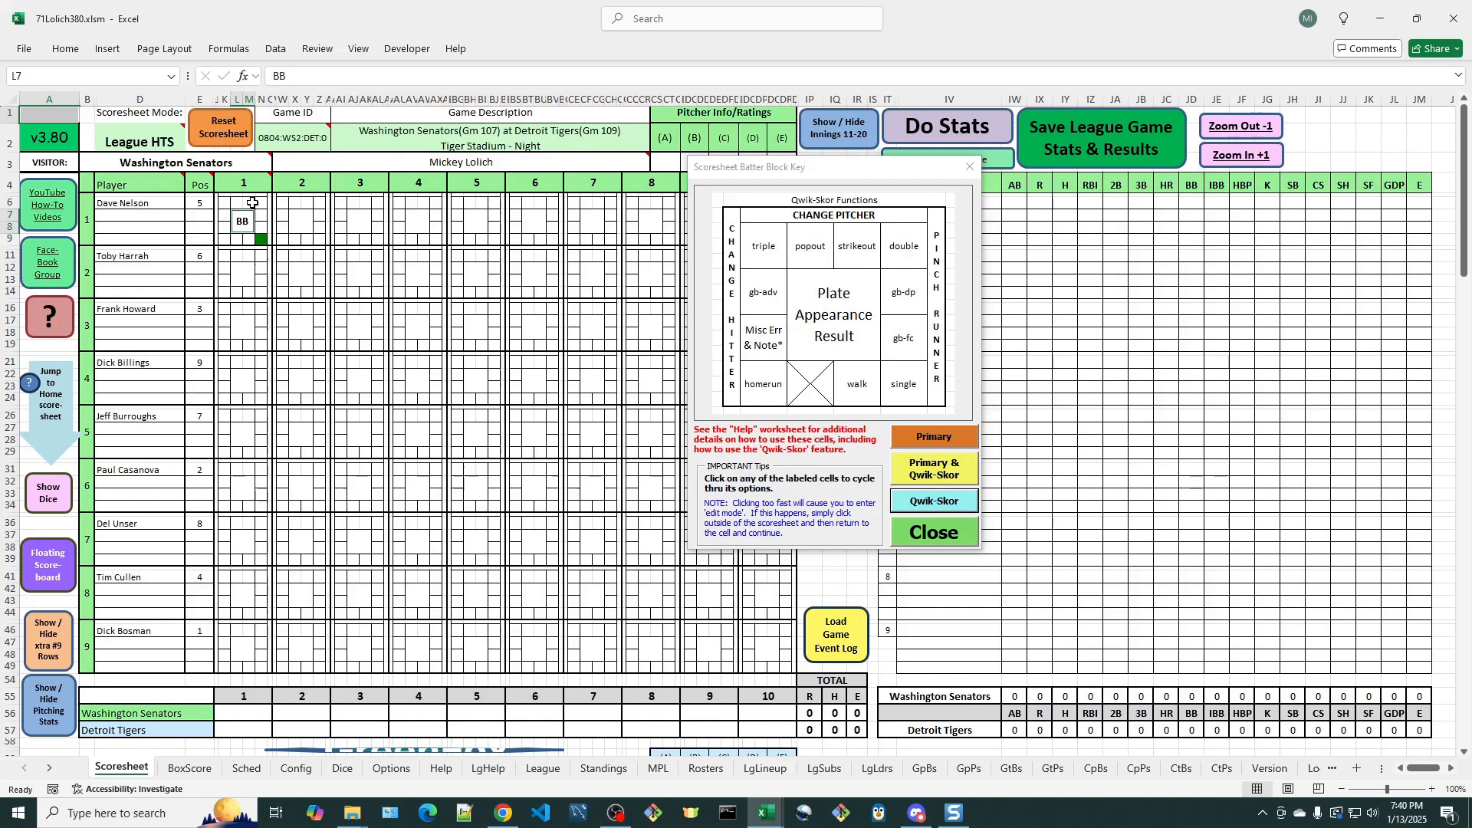
click(248, 203)
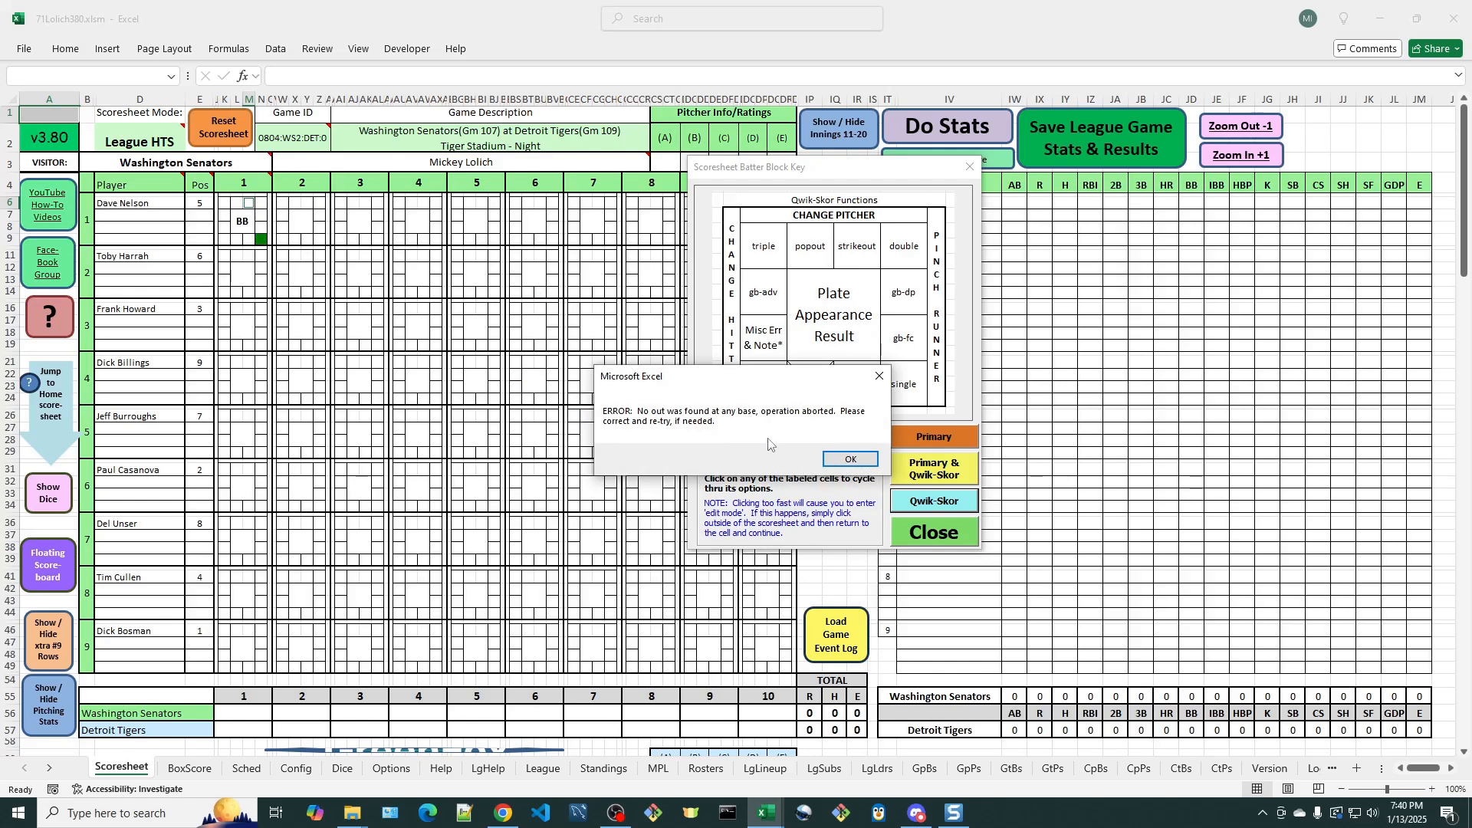
click(857, 465)
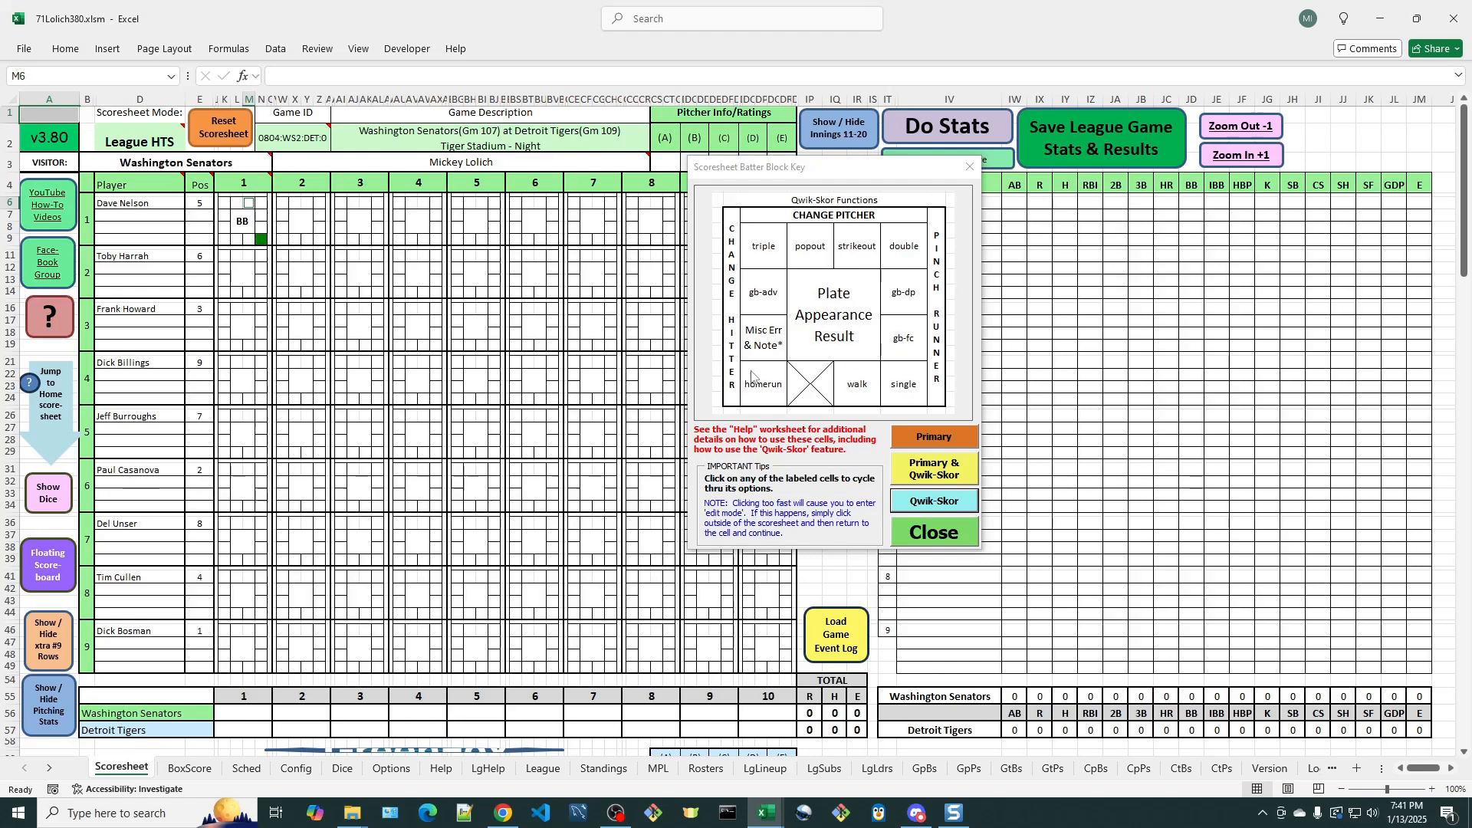
- Place the walked leadoff batter on third base and clear the plate appearance result
click(224, 203)
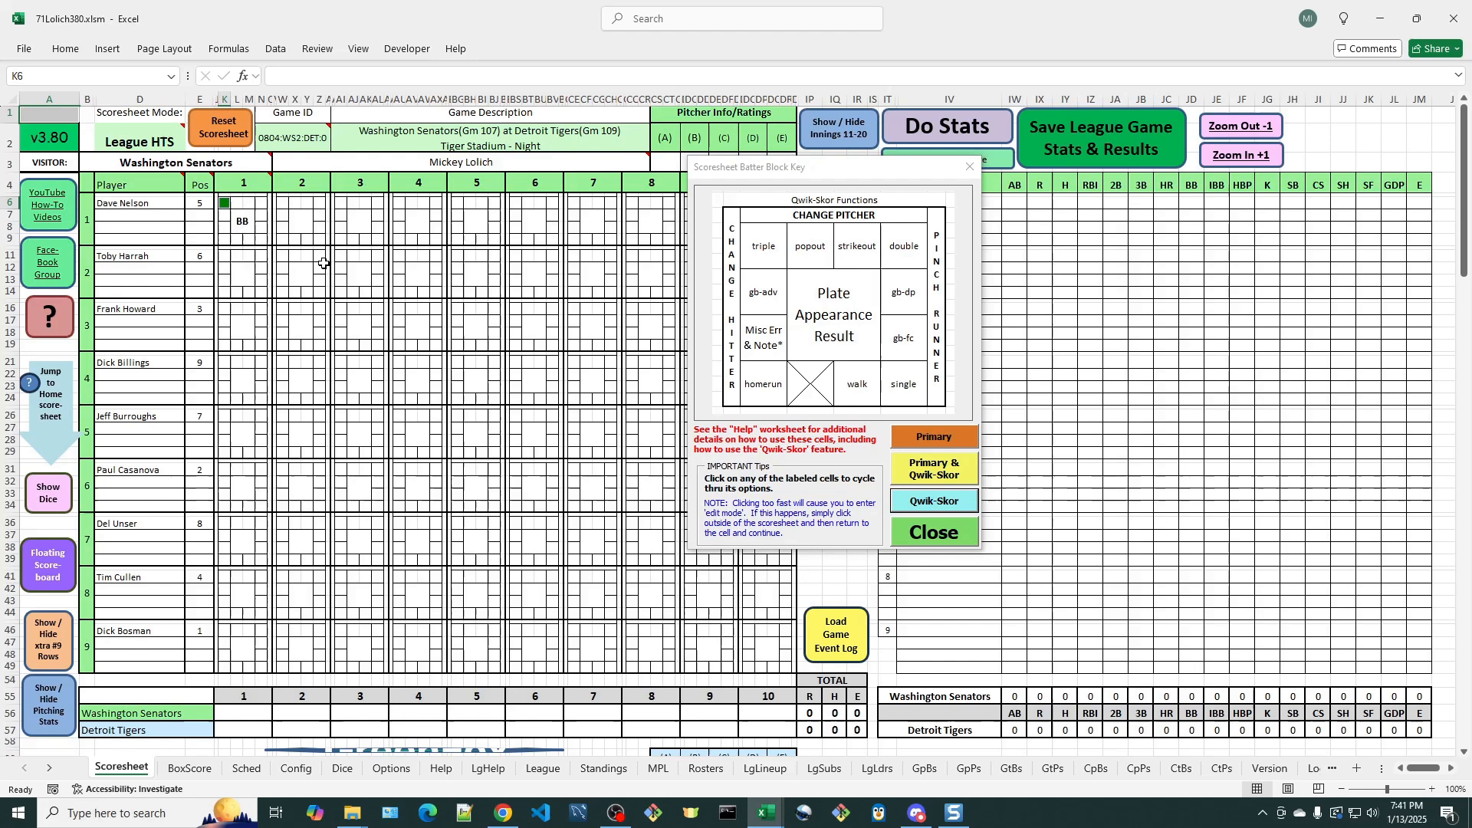
click(244, 225)
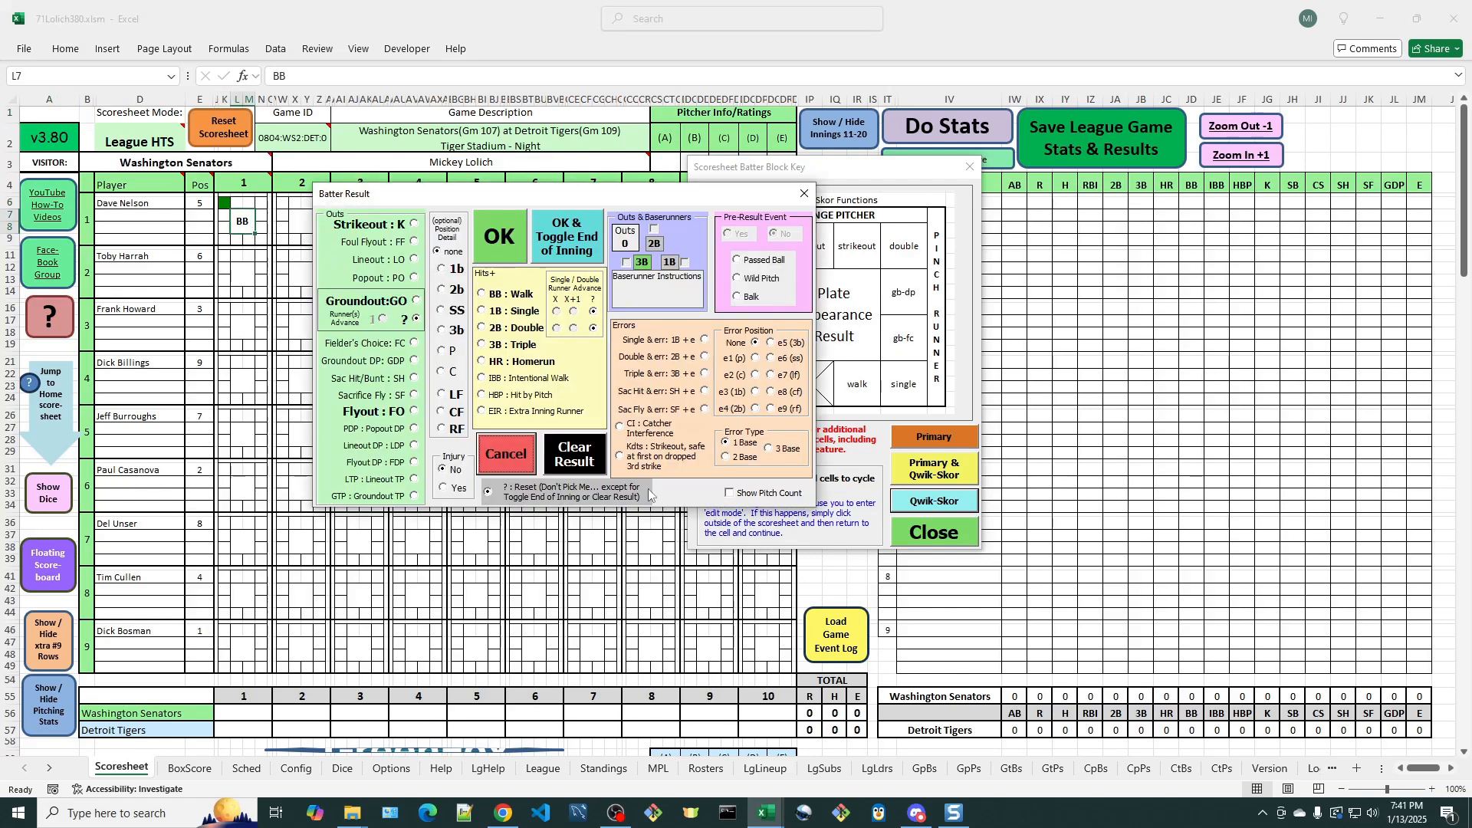
click(578, 458)
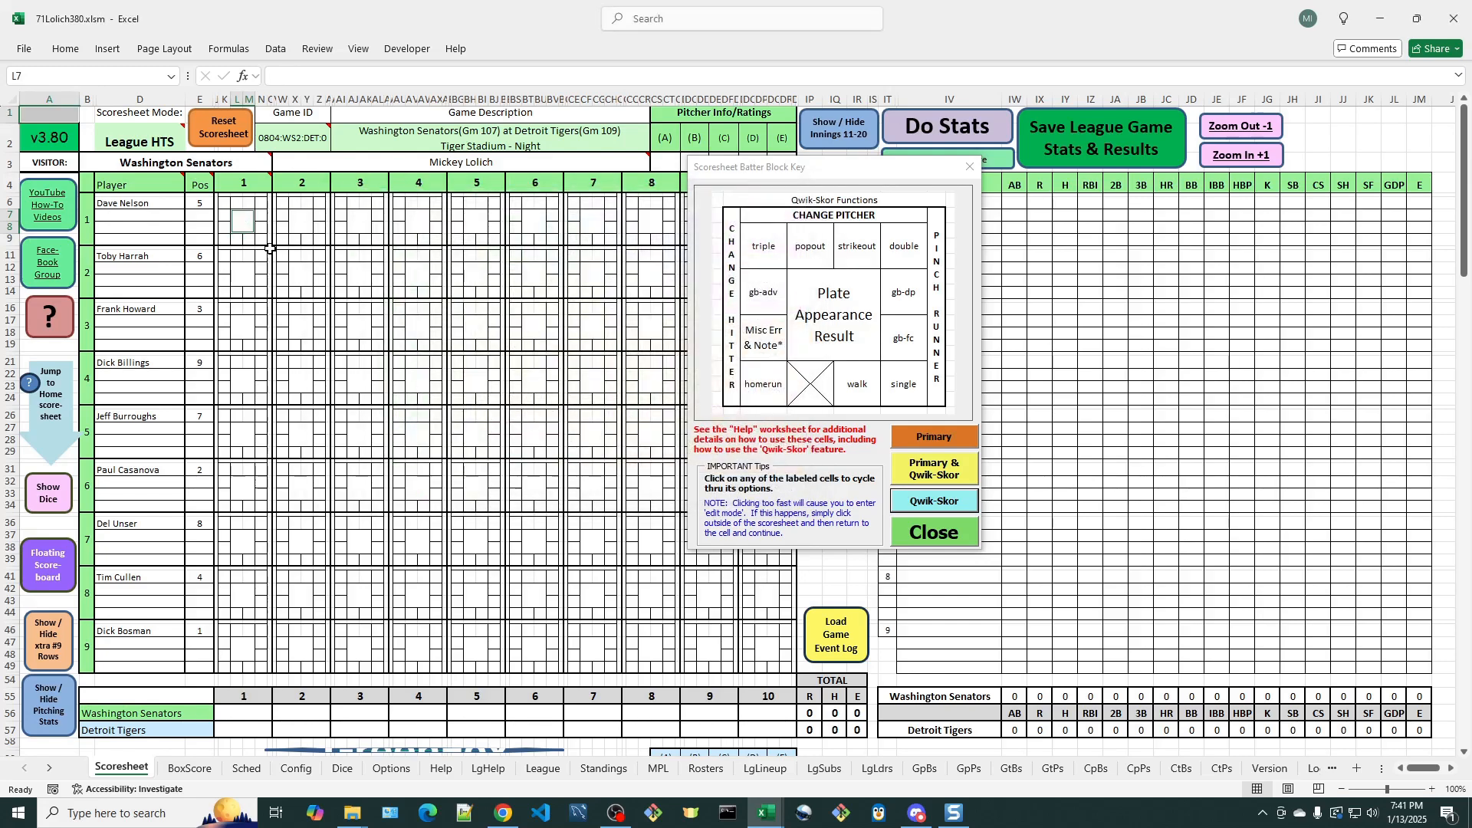
- Score a Qwik-Skor triple for the leadoff batter in inning 1 and clear the result
click(223, 203)
click(244, 227)
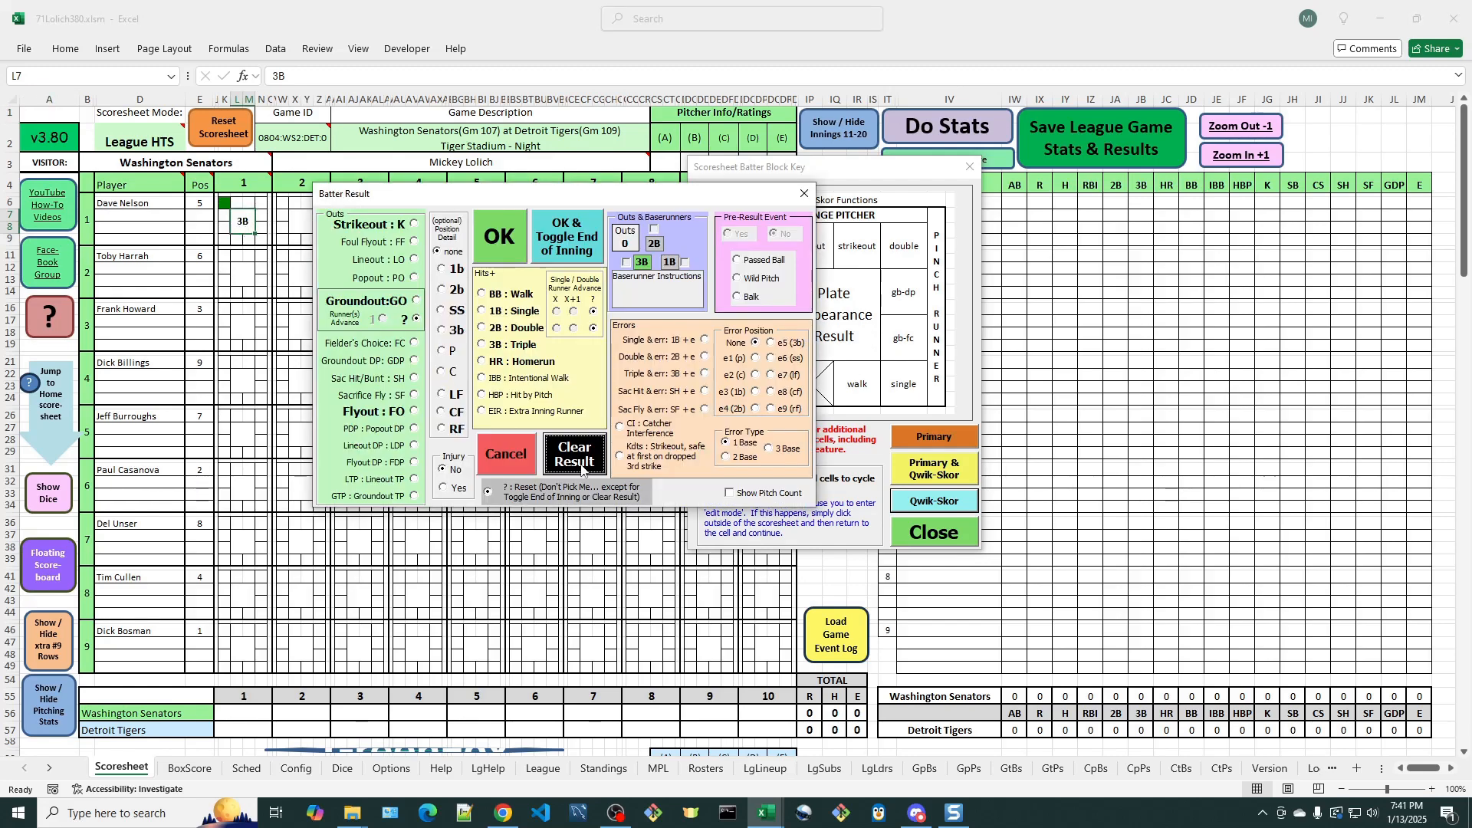
click(579, 466)
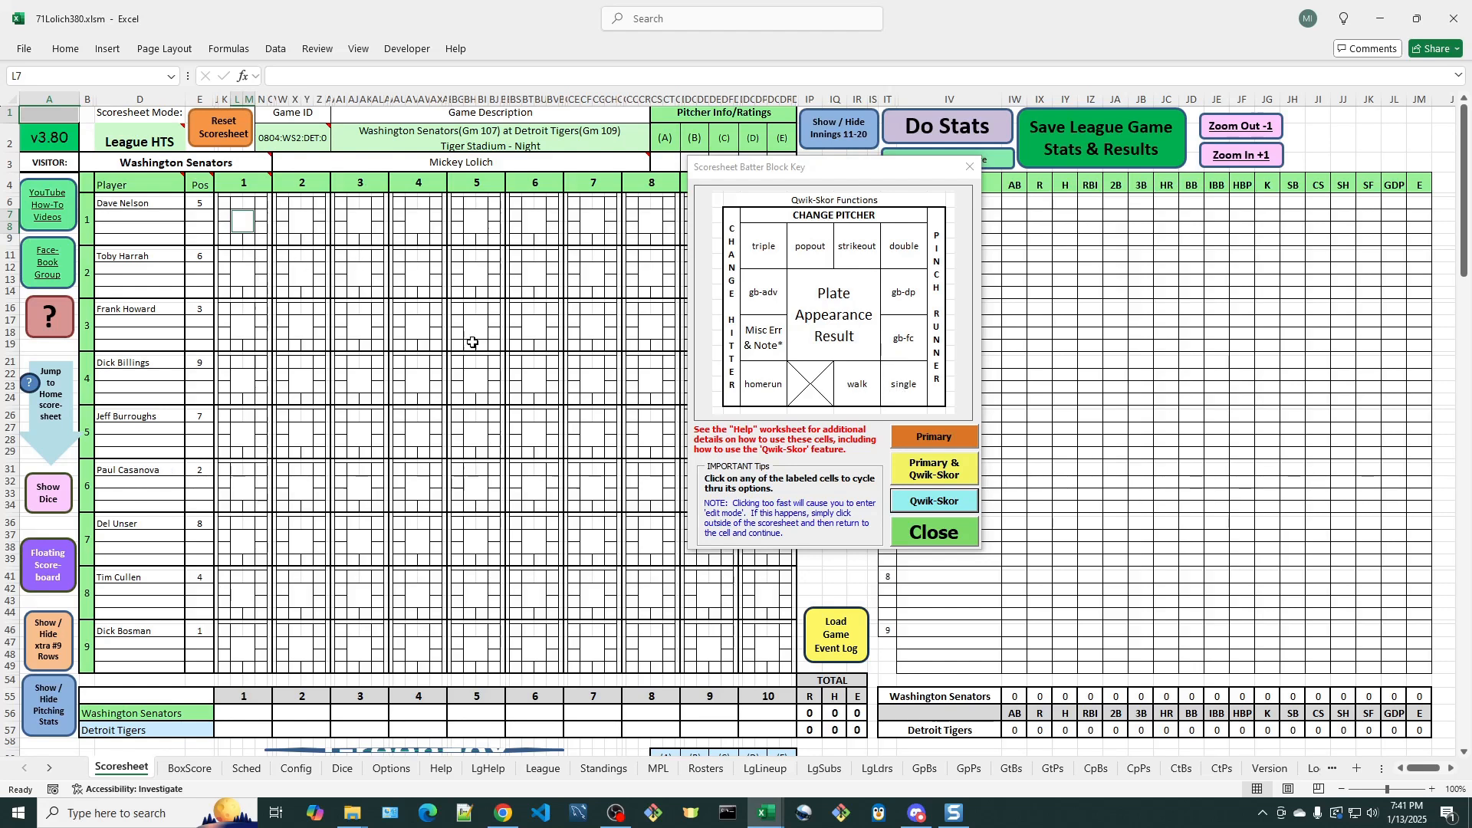
- Score a Qwik-Skor walk for the leadoff batter in inning 1 and compare the combined and Qwik-Skor key layouts
click(249, 237)
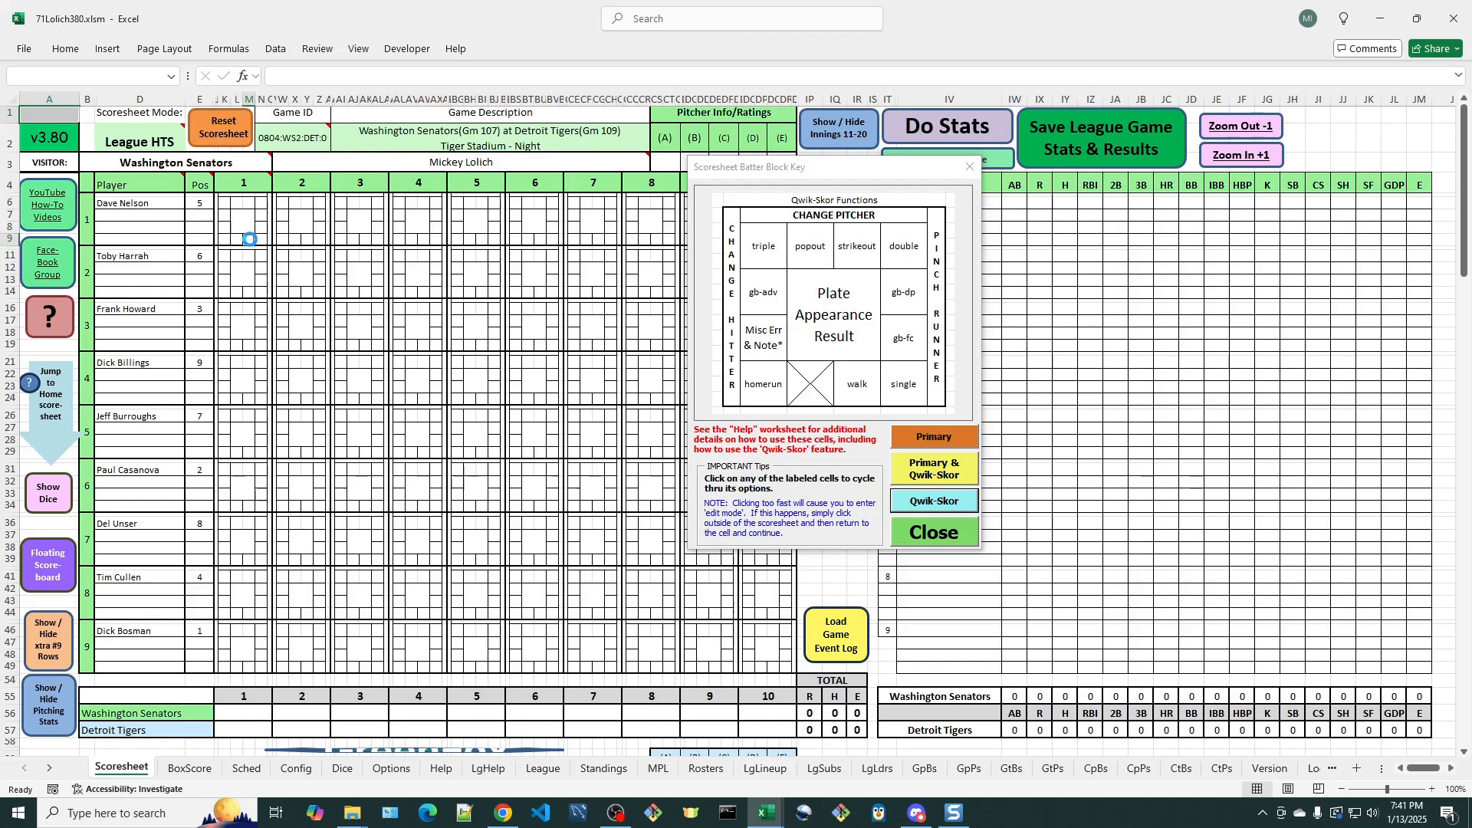
click(940, 473)
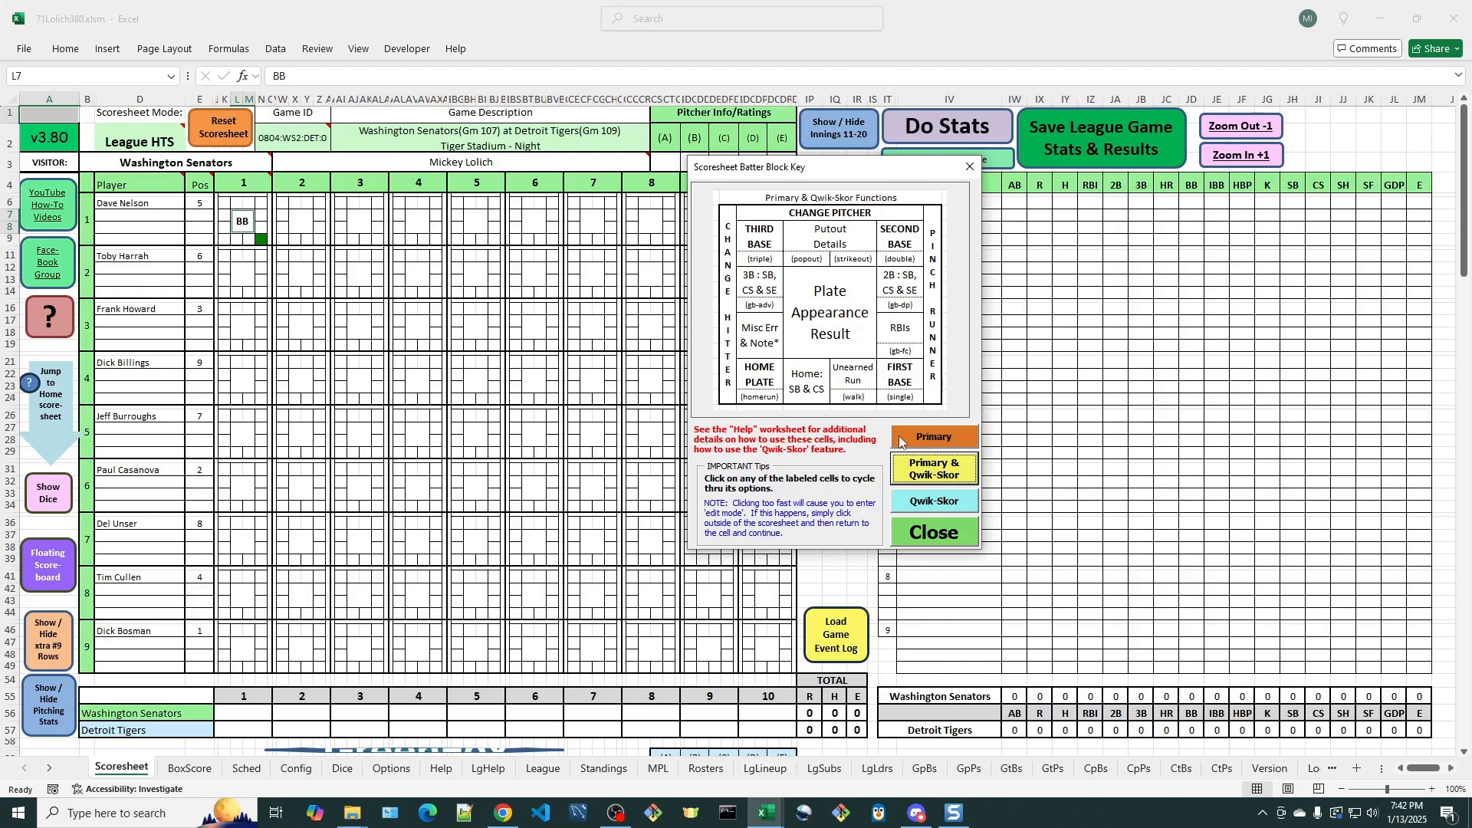
click(949, 509)
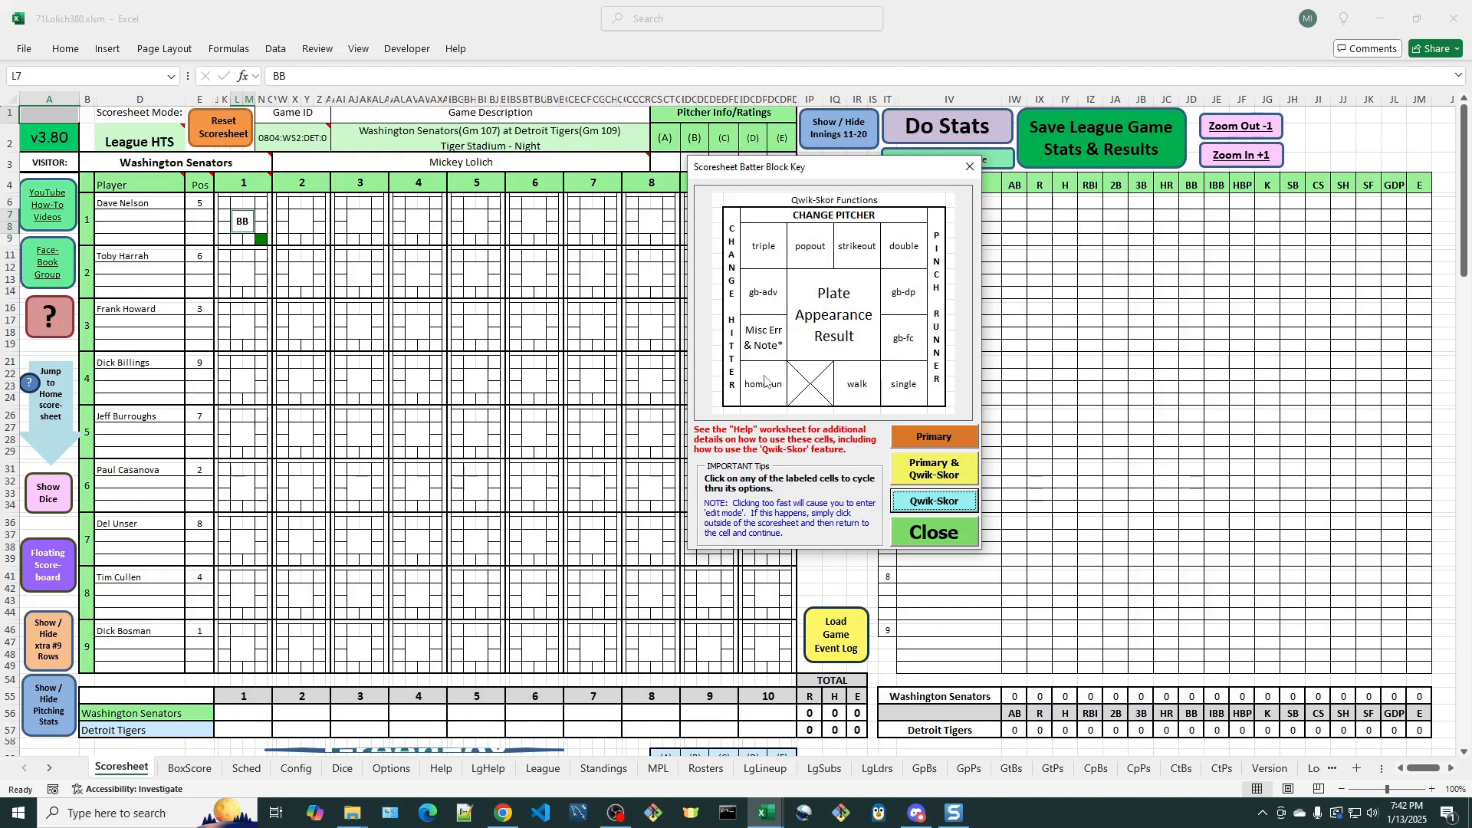
- Review the Qwik-Skor functions of each batter block cell on the Help worksheet and return to the Scoresheet
click(443, 769)
drag(839, 182, 0, 253)
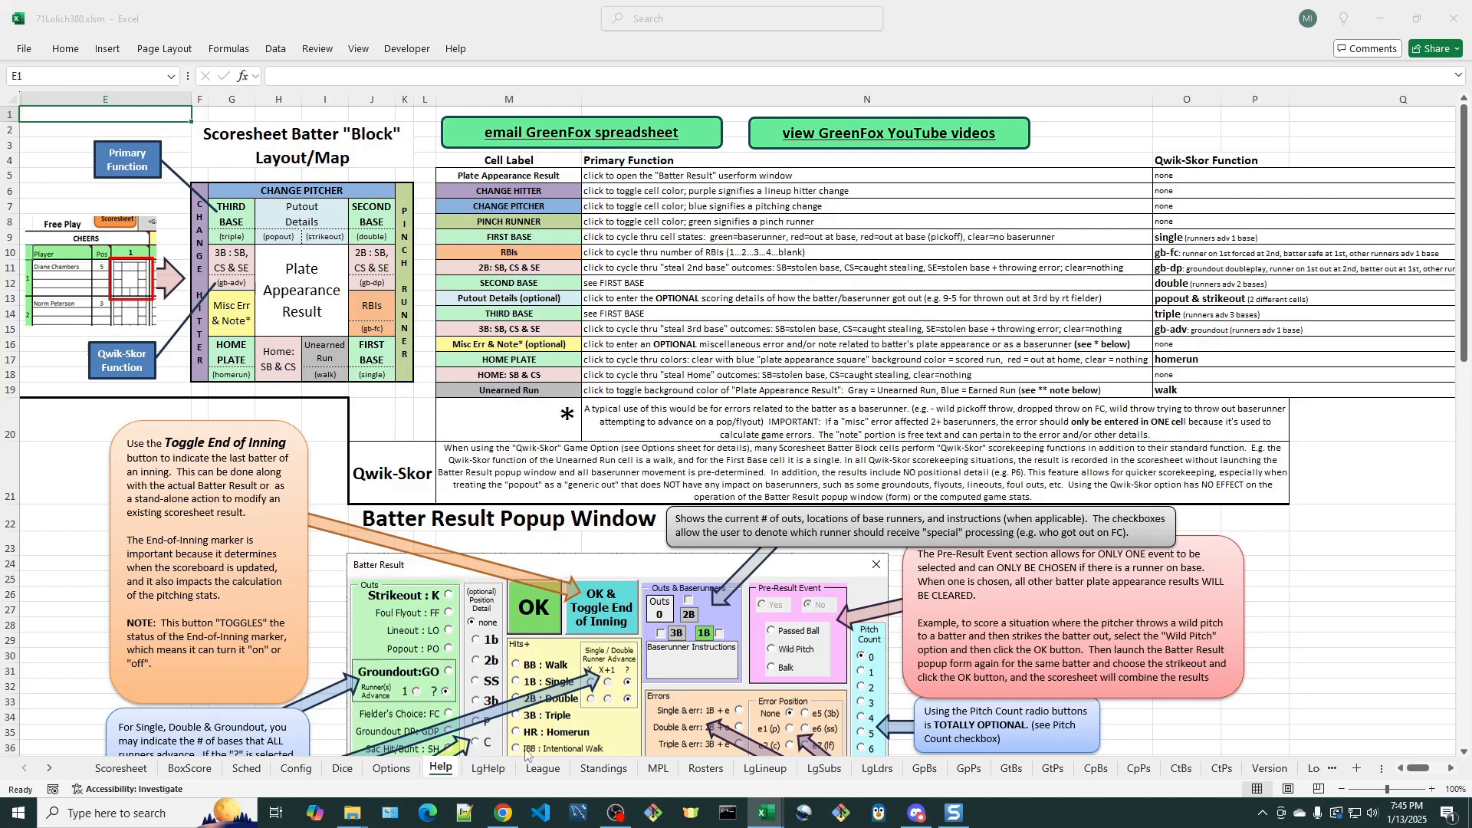
click(121, 768)
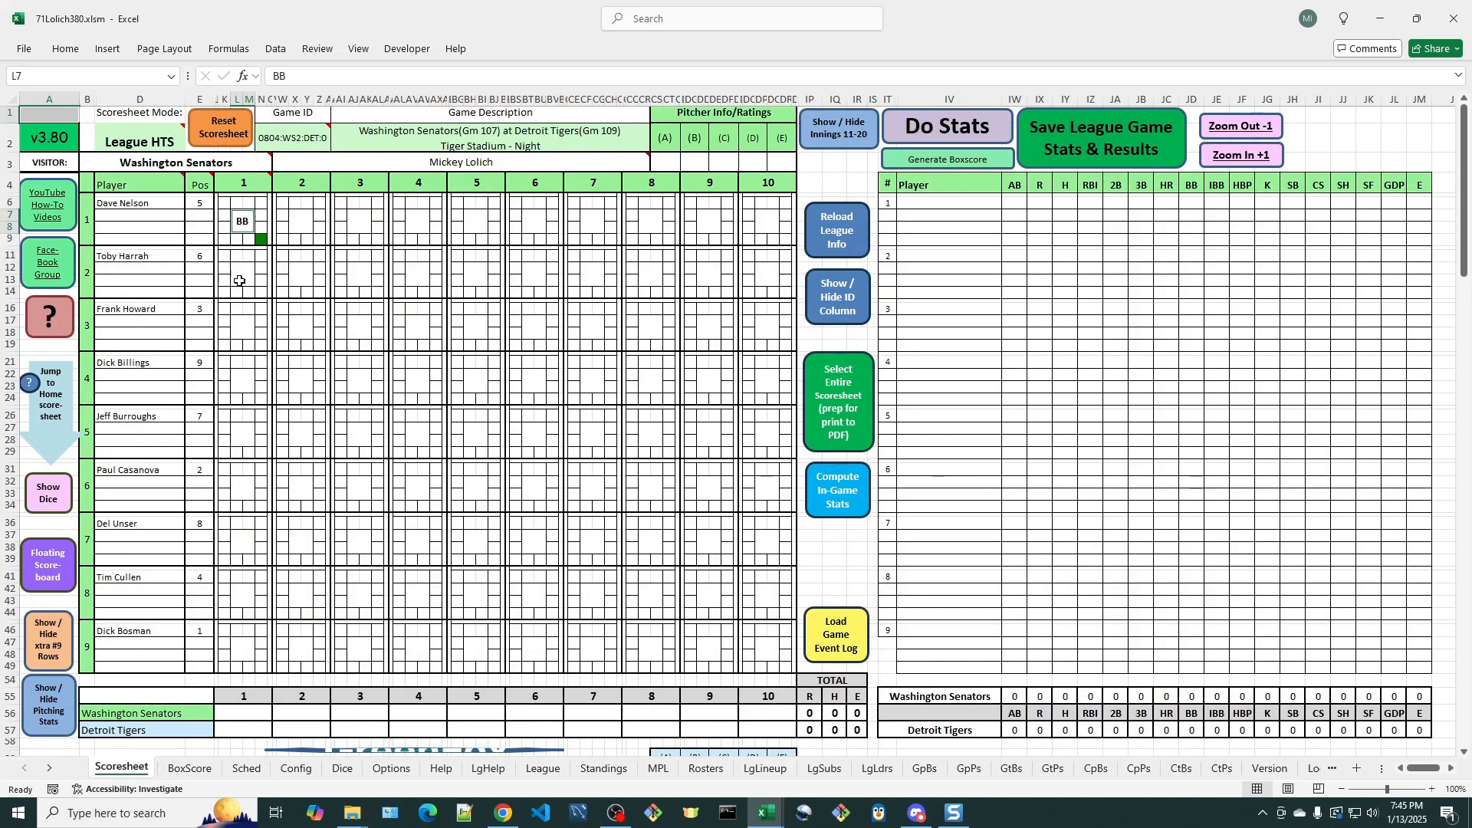
- Display the batter block key beside the early innings and score a Qwik-Skor fielder's choice (gb-fc) for the second batter
click(50, 317)
drag(339, 198, 702, 151)
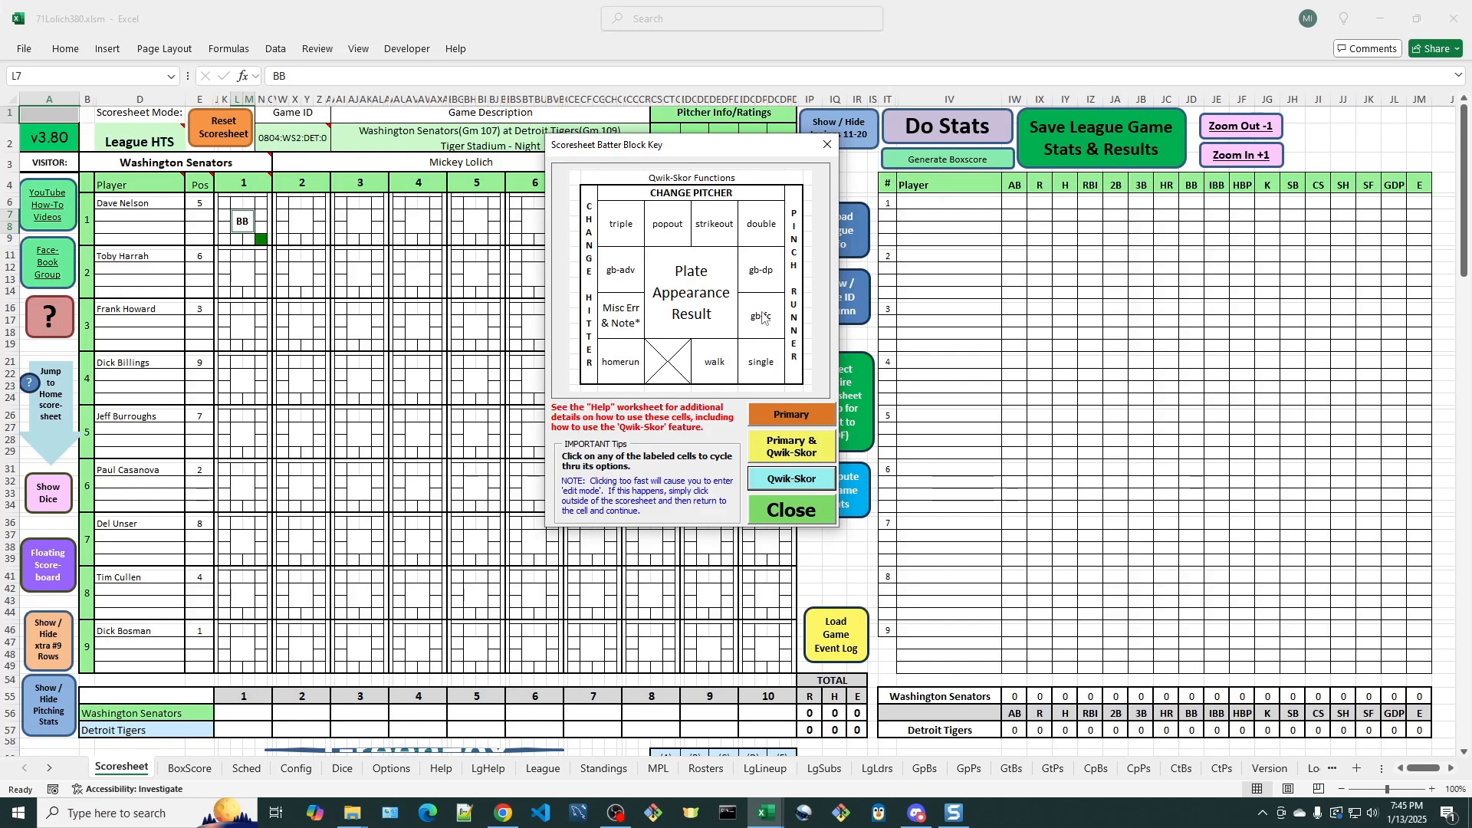
click(262, 280)
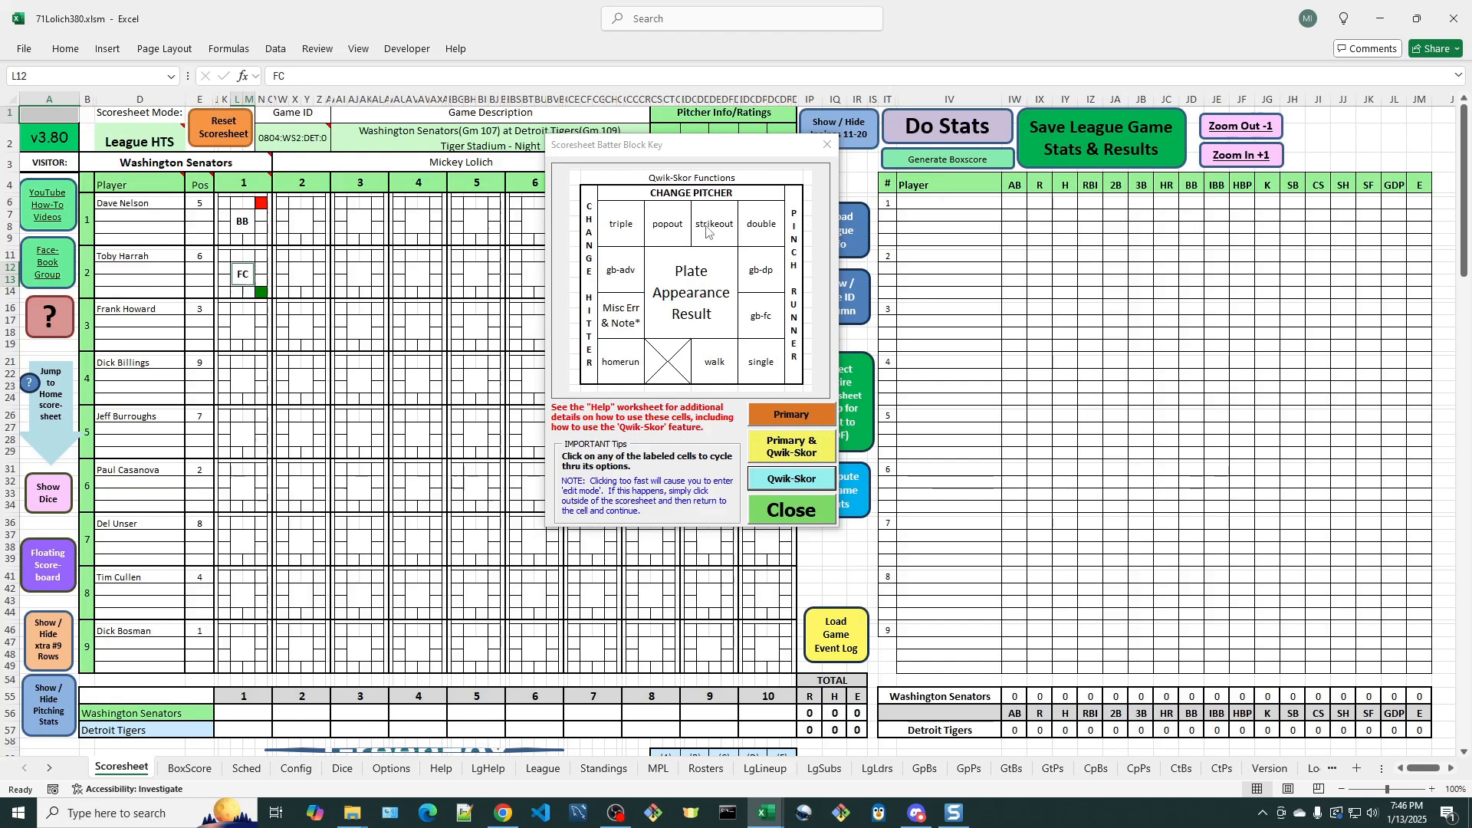
- Compare the primary and combined key layouts, keeping Primary & Qwik-Skor, and score a strikeout for the third batter in inning 1
click(794, 448)
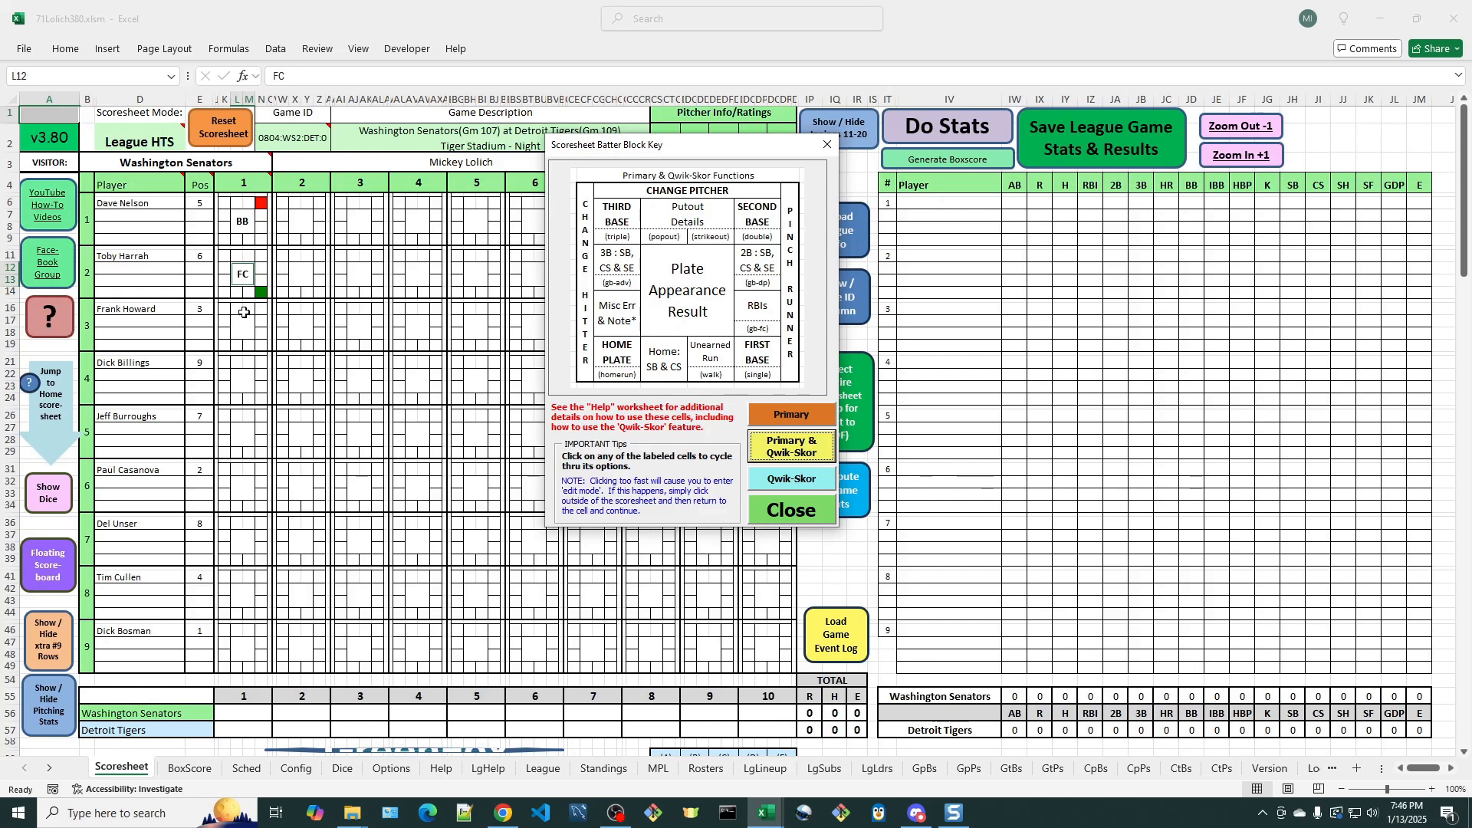
click(781, 416)
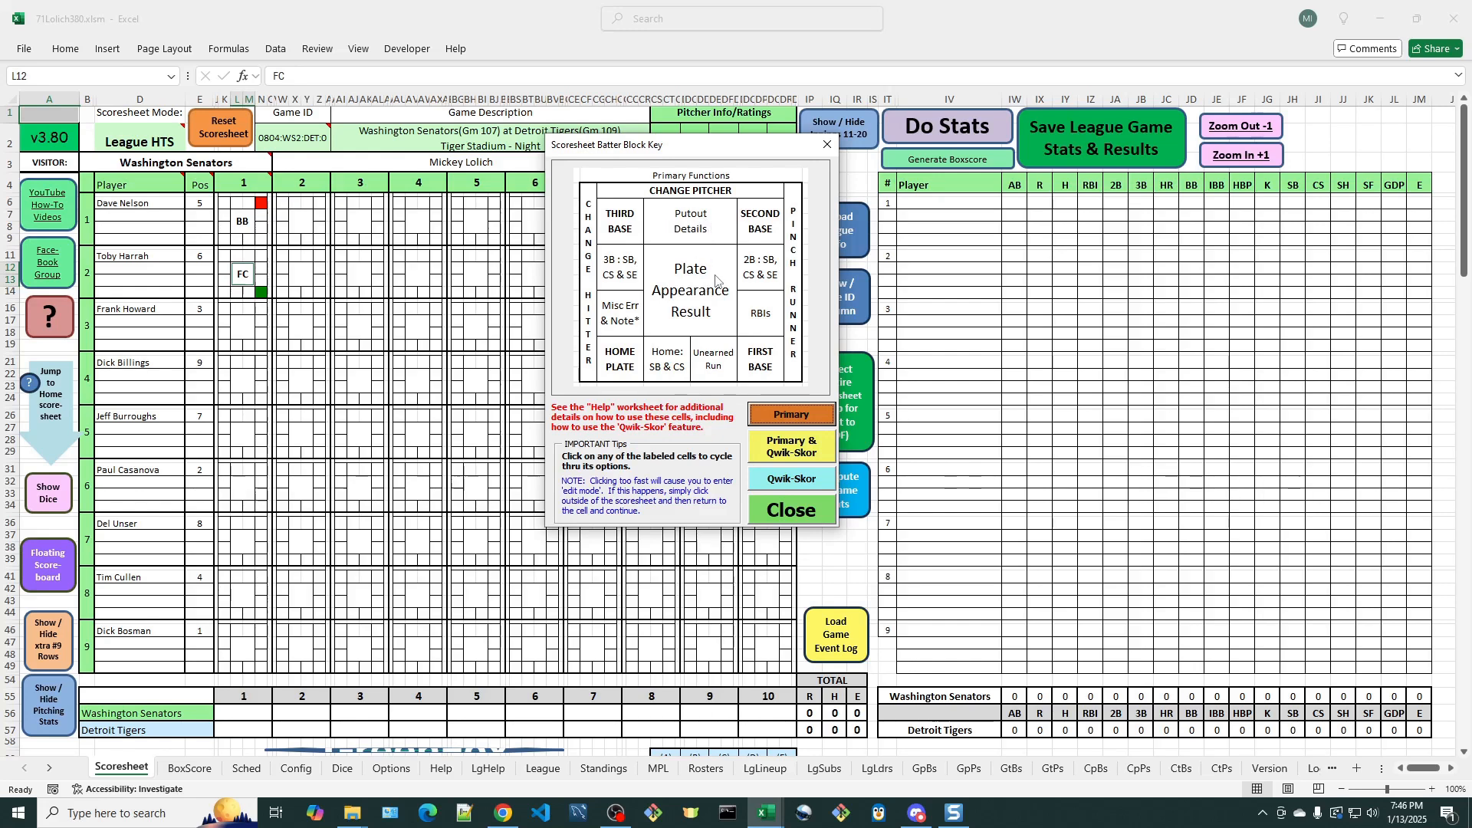
click(797, 457)
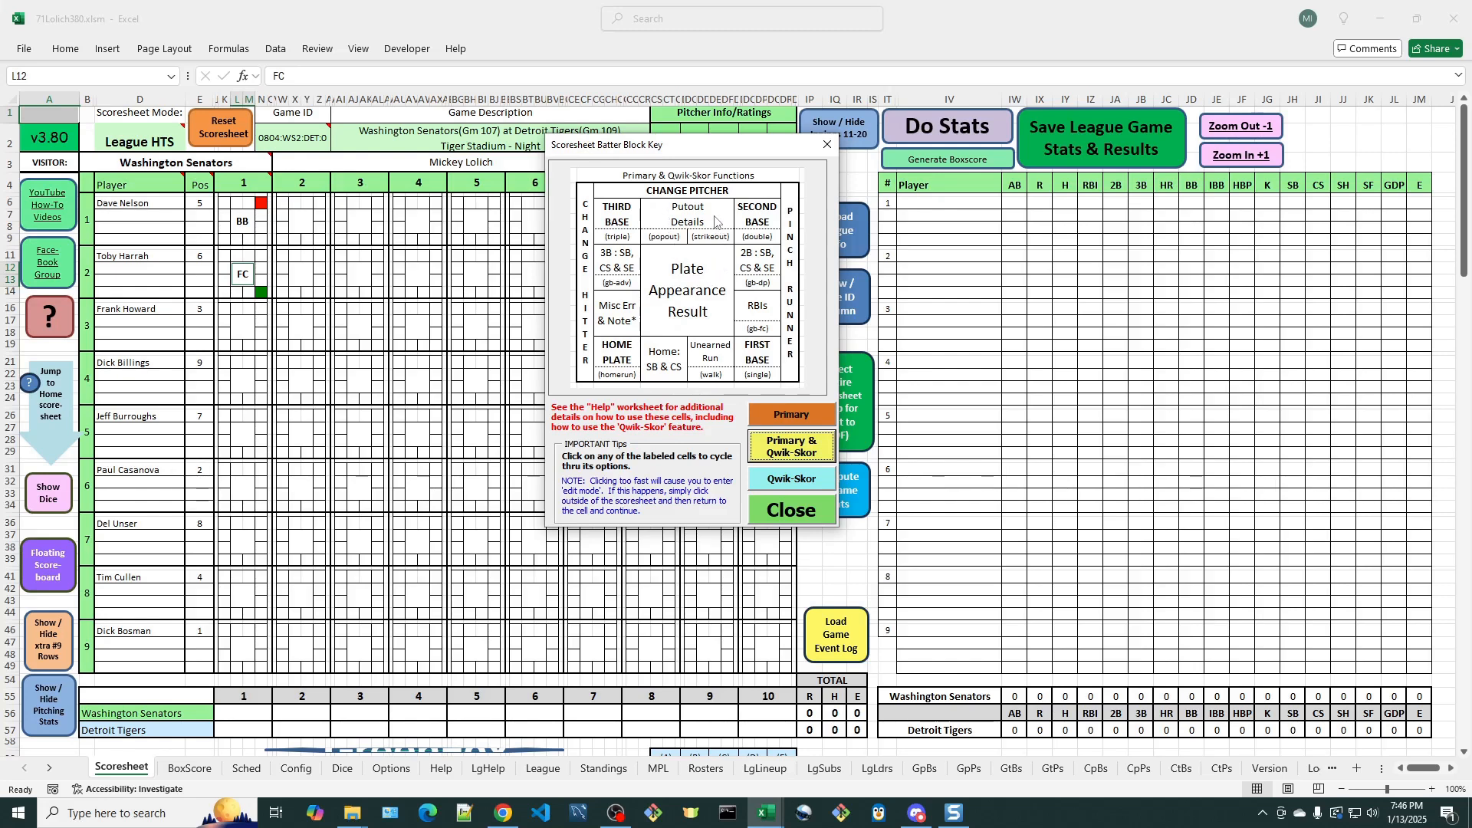
click(254, 327)
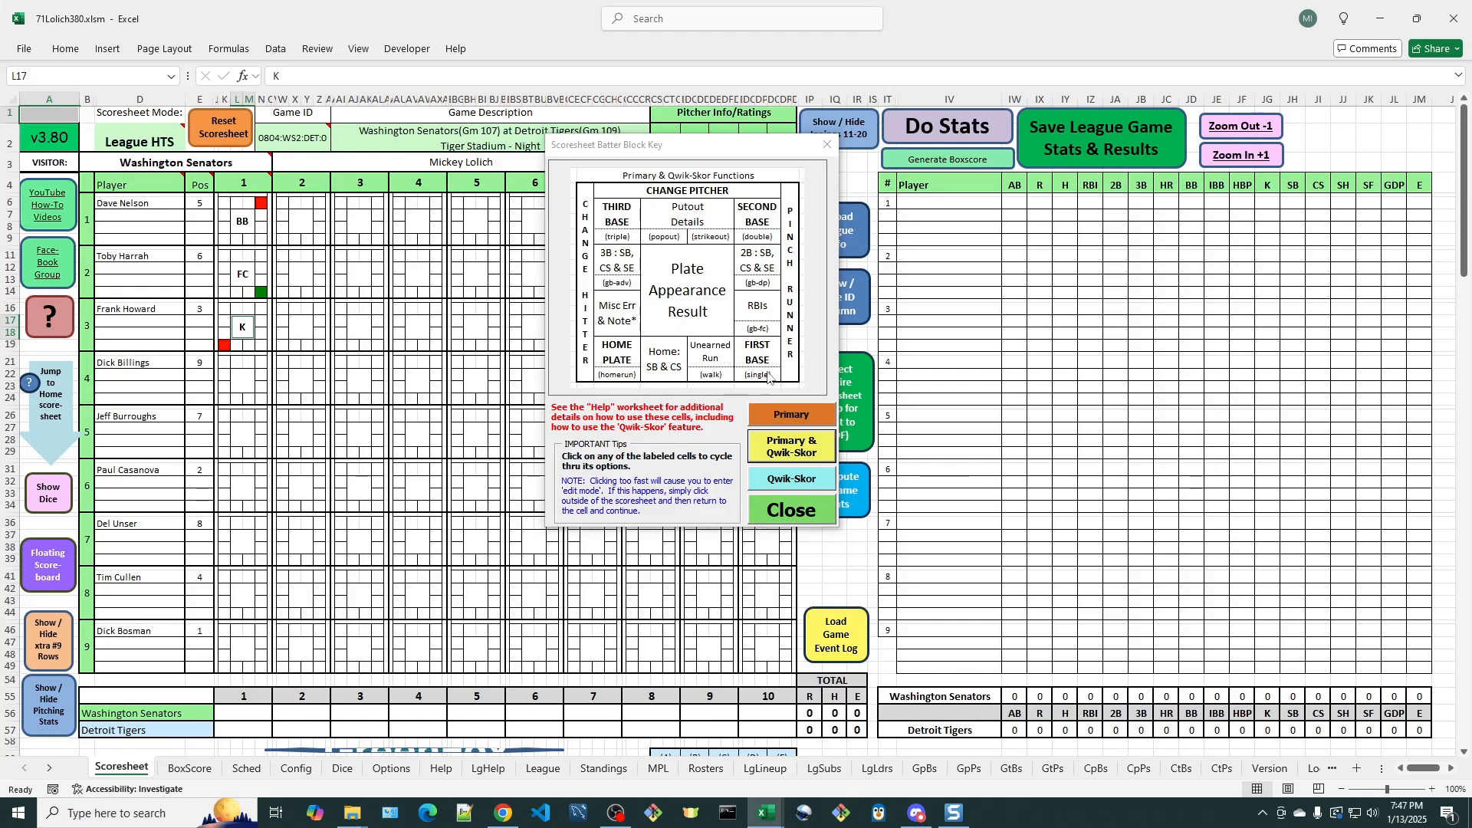
- Score a Qwik-Skor single for the fourth batter, trying the second batter's baserunner at third before putting him back on second
click(260, 398)
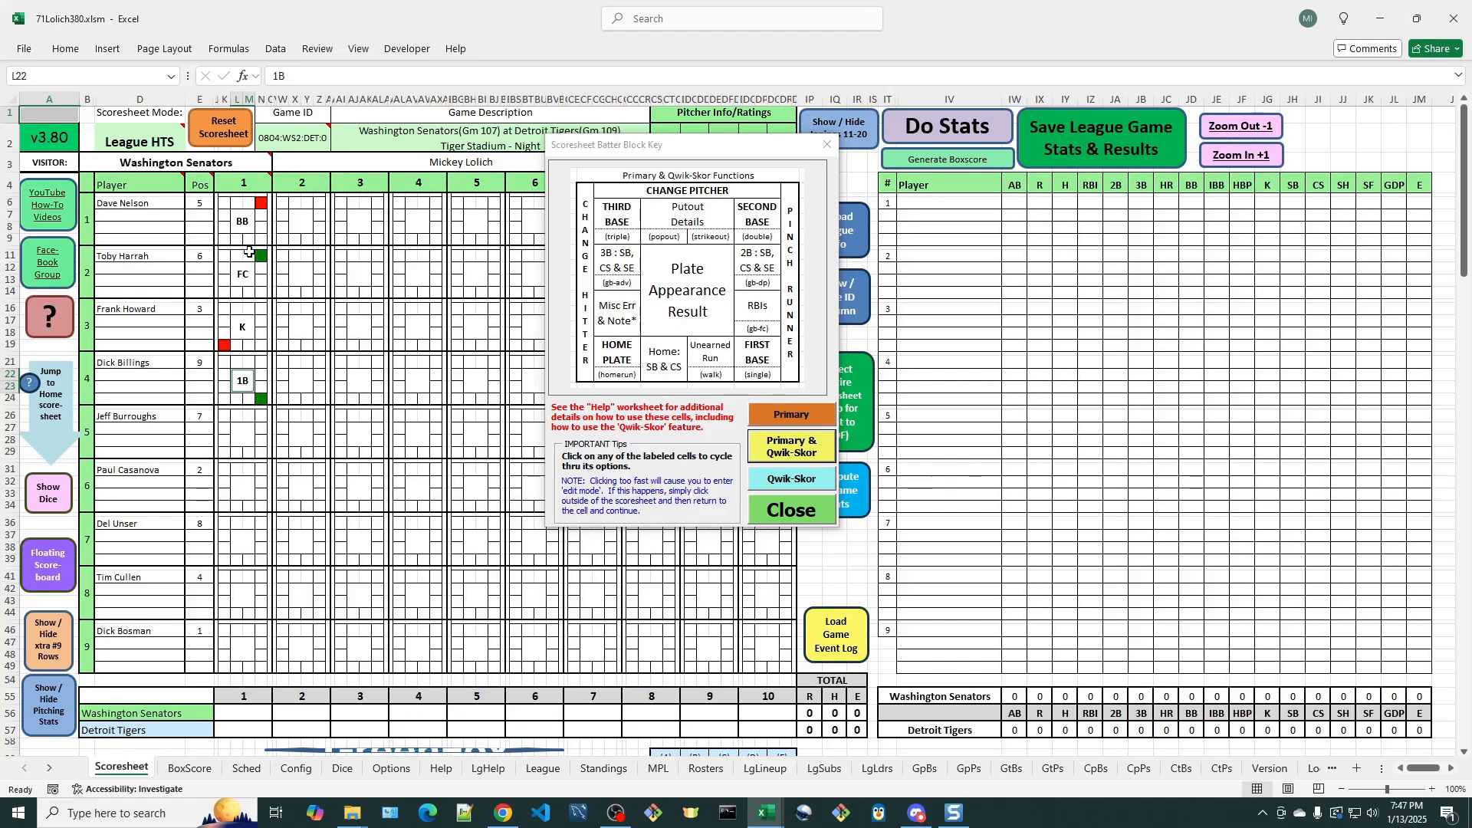
click(226, 261)
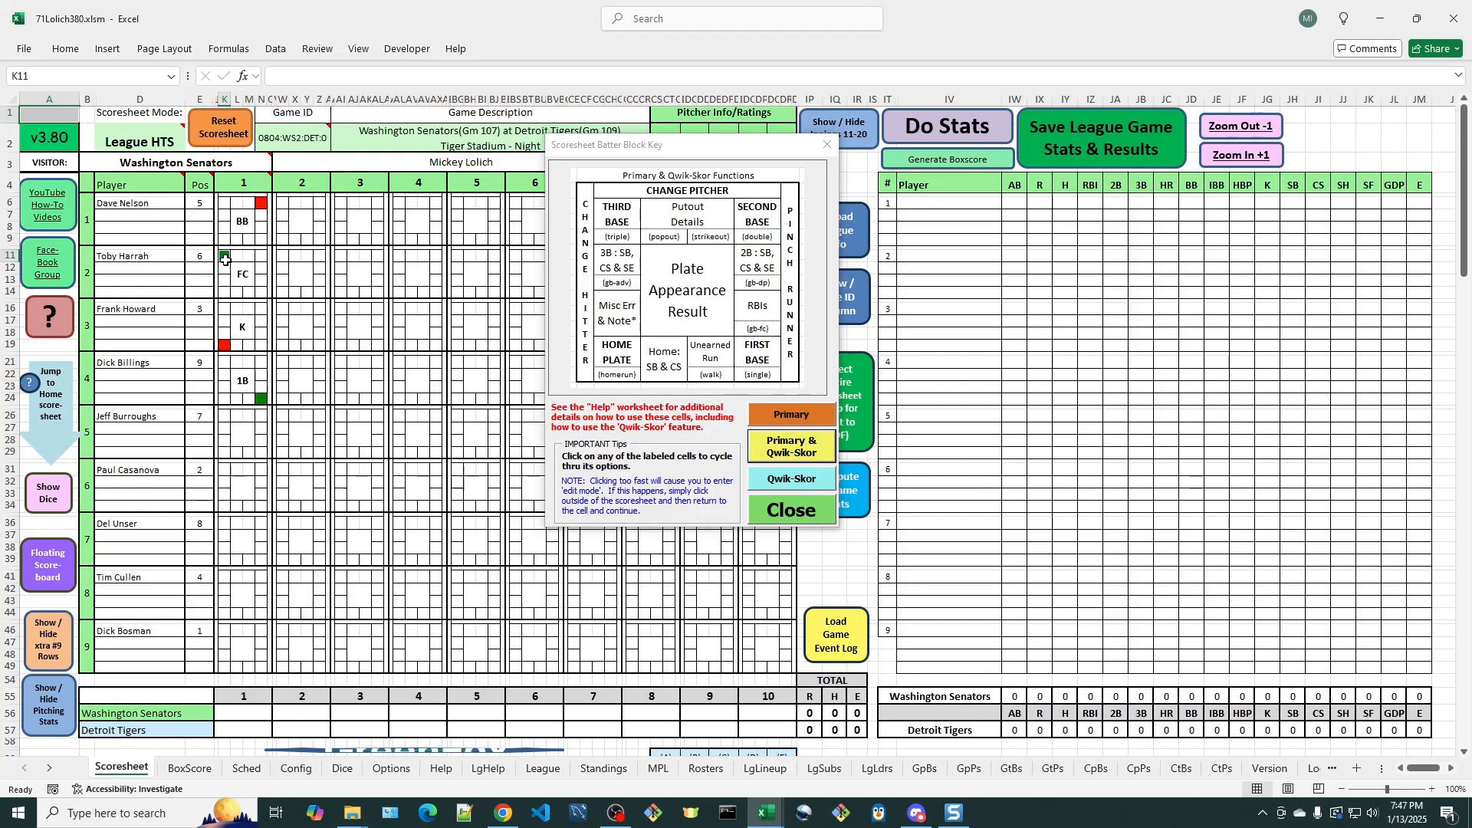
click(260, 256)
- Score a Qwik-Skor popout for the fifth batter as the third out and accept toggling the end of the inning
click(236, 415)
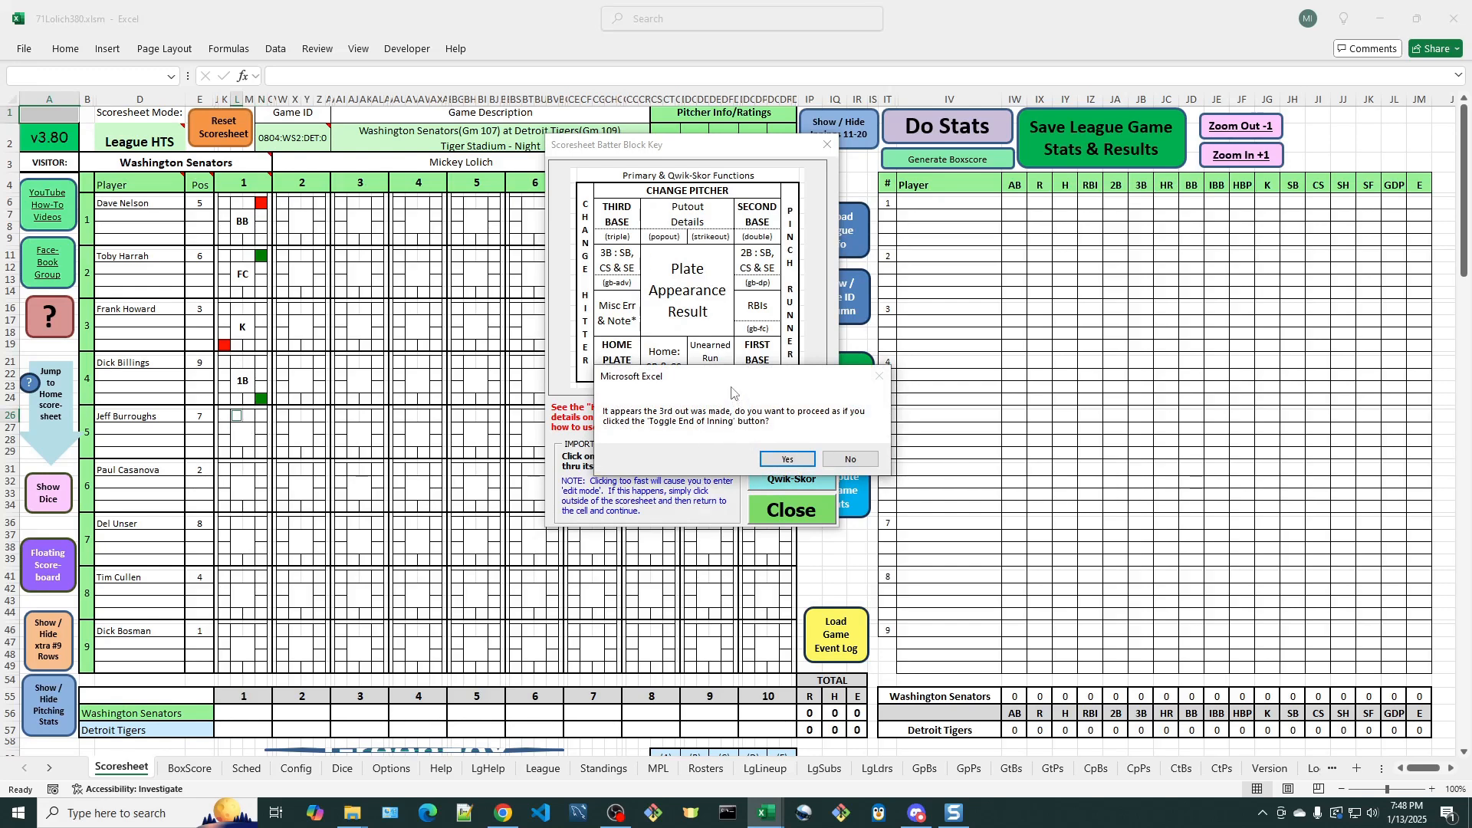
drag(728, 383, 513, 408)
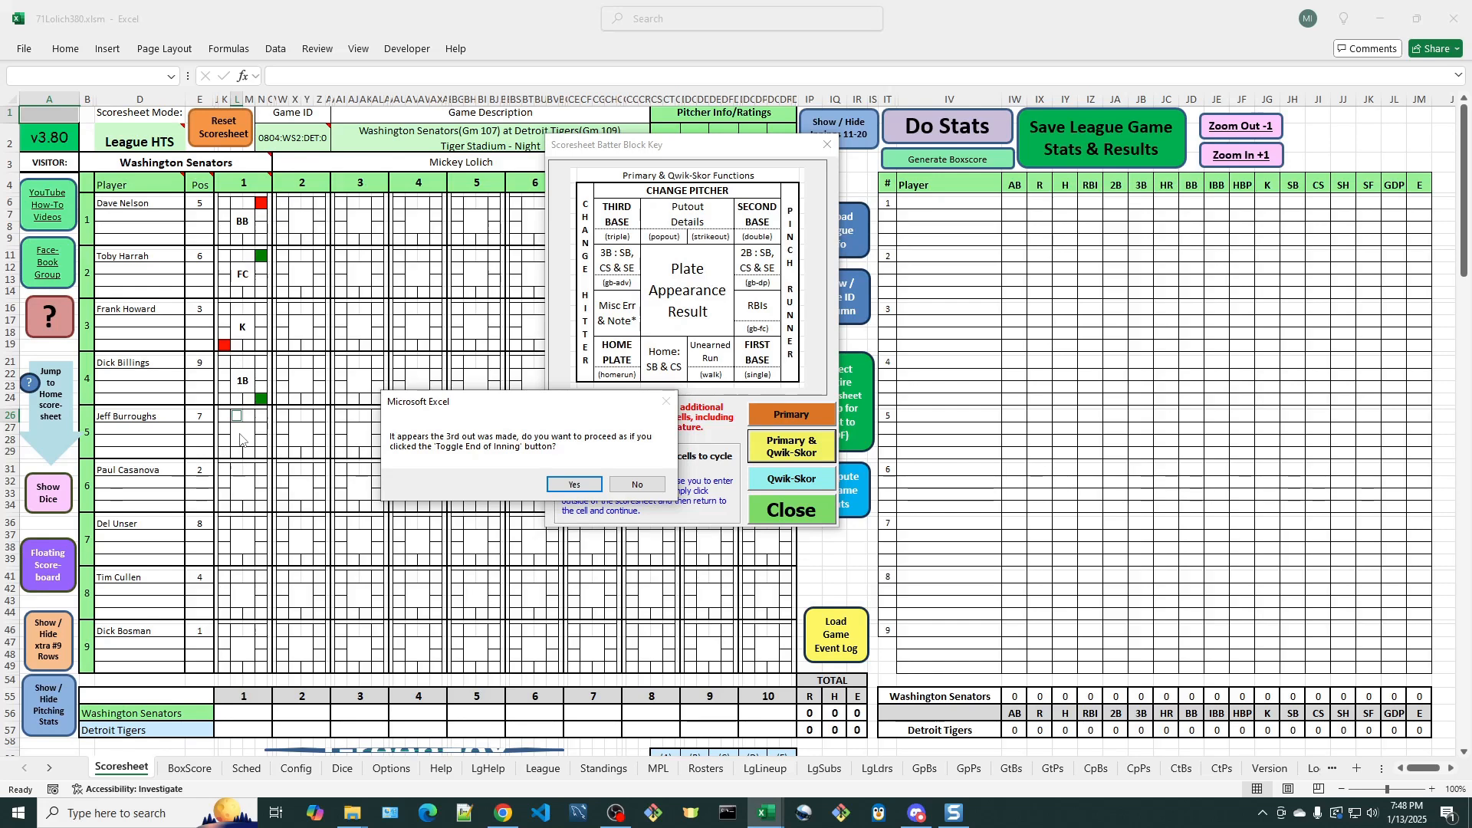
click(575, 484)
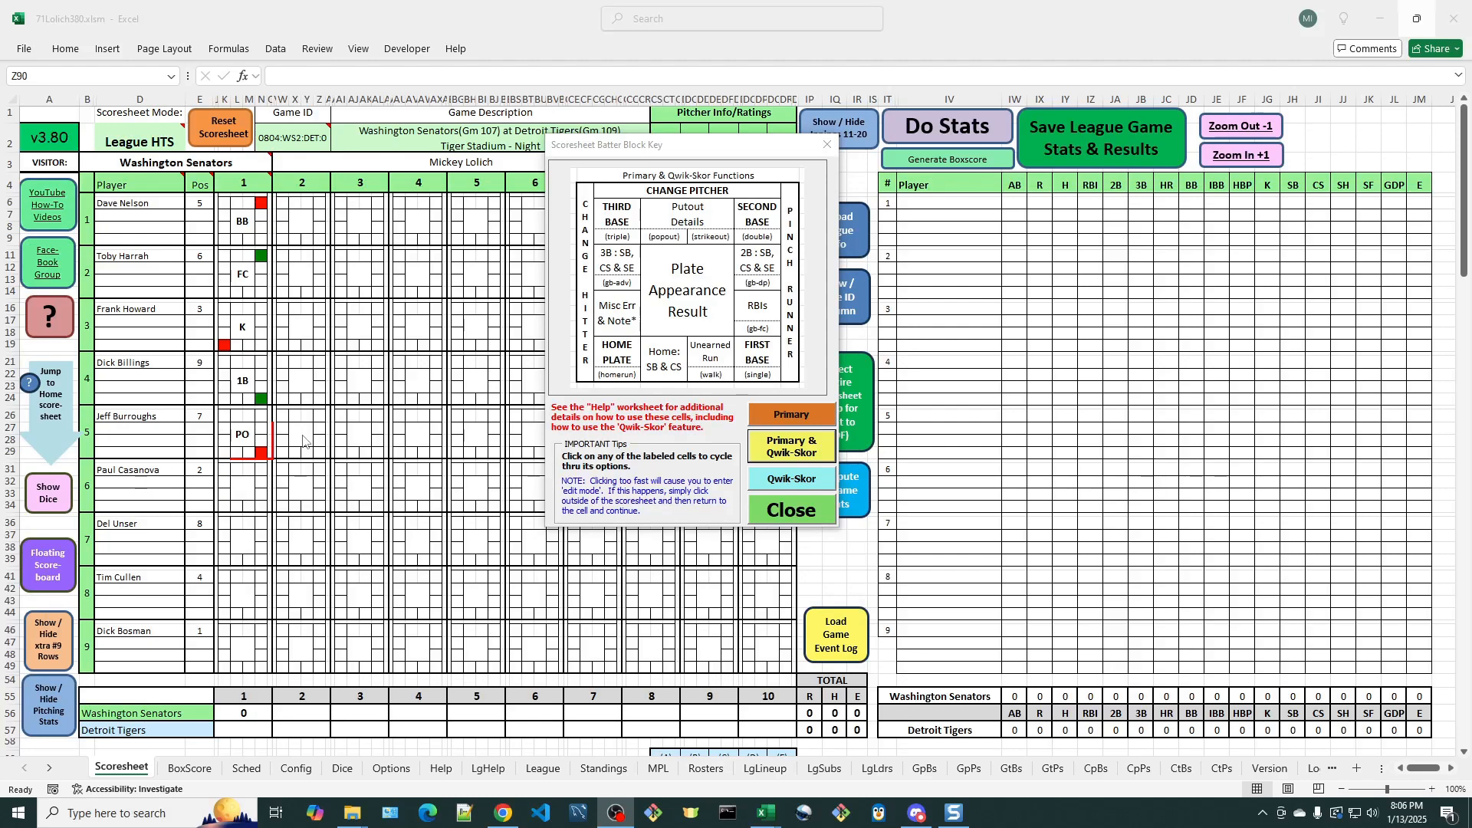
- Jump to the Detroit Tigers home scoresheet and score a Qwik-Skor popout for the leadoff batter in inning 1
click(56, 430)
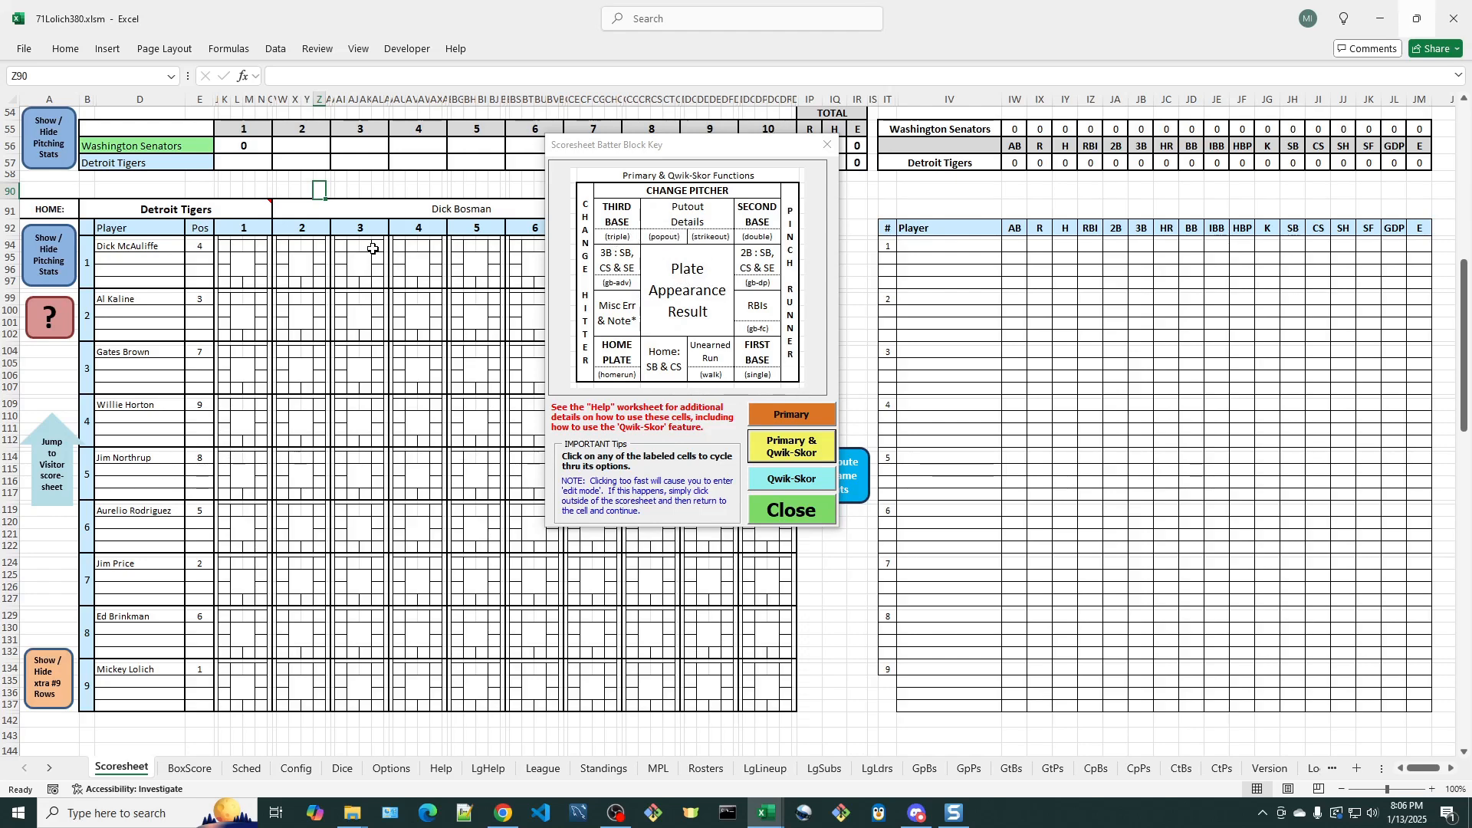
click(236, 246)
click(259, 261)
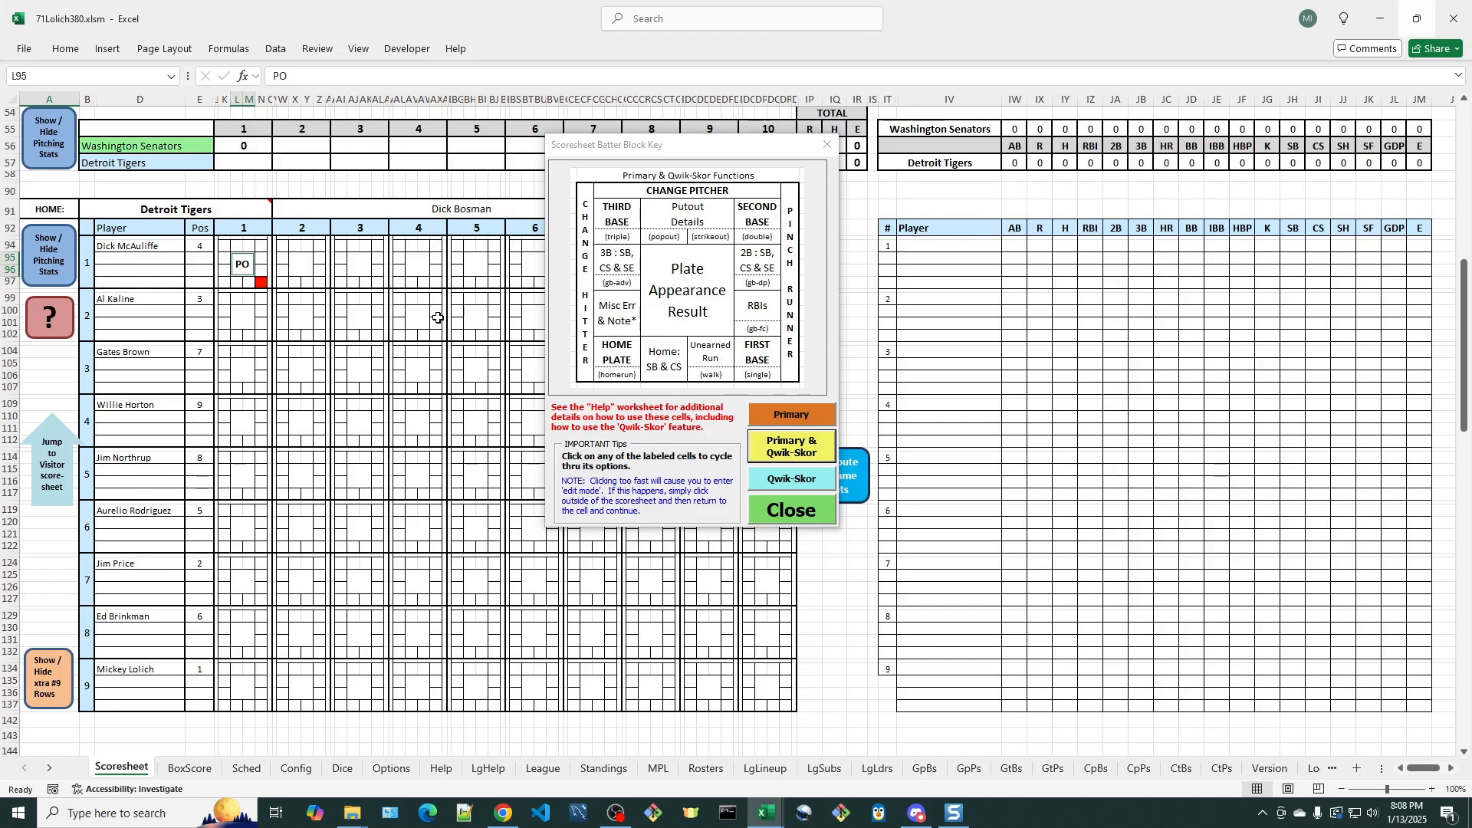
- Change the Tigers leadoff batter's result to a lineout with position detail 2b
click(246, 268)
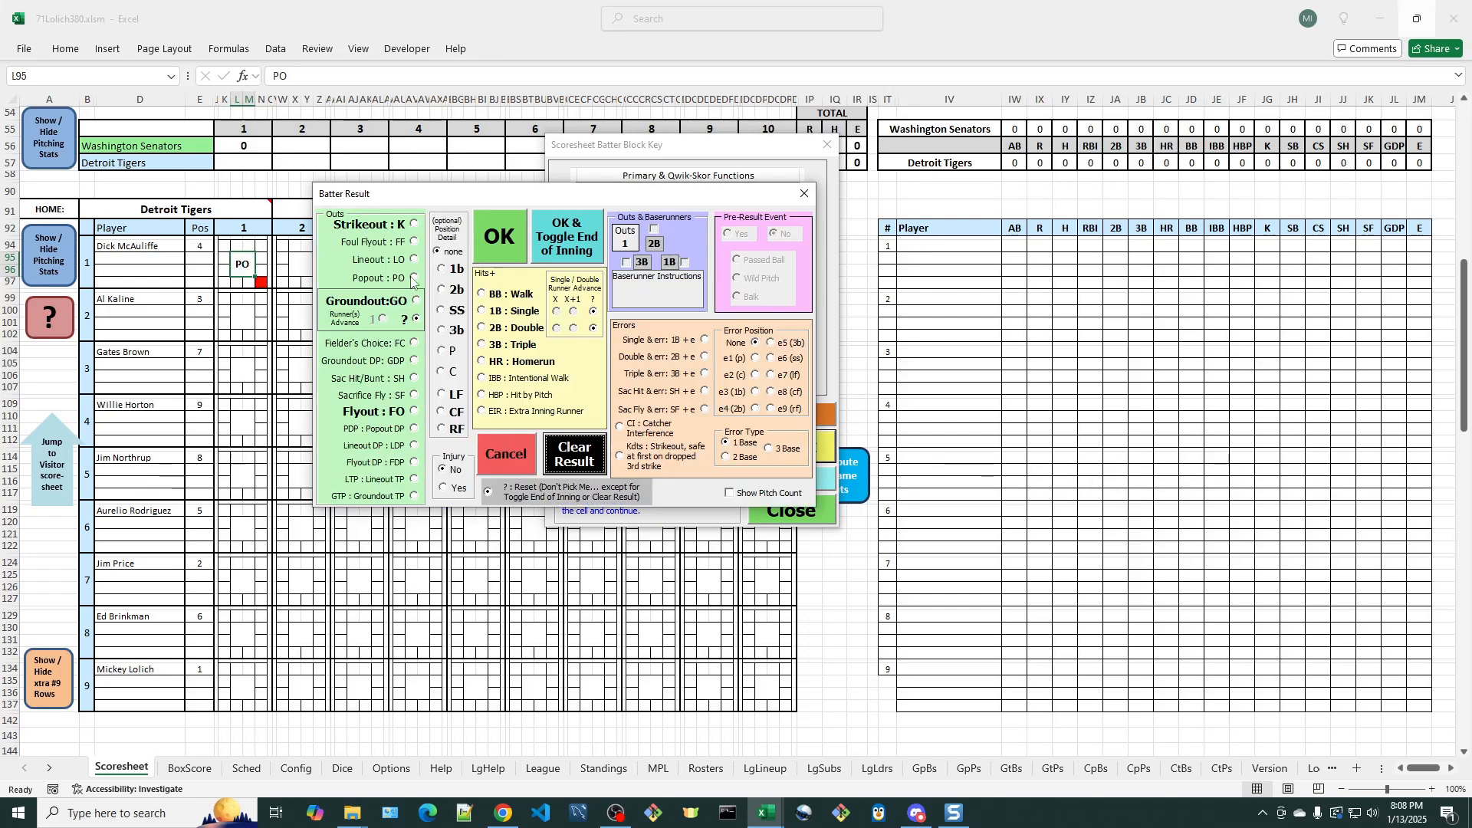
click(451, 292)
click(499, 236)
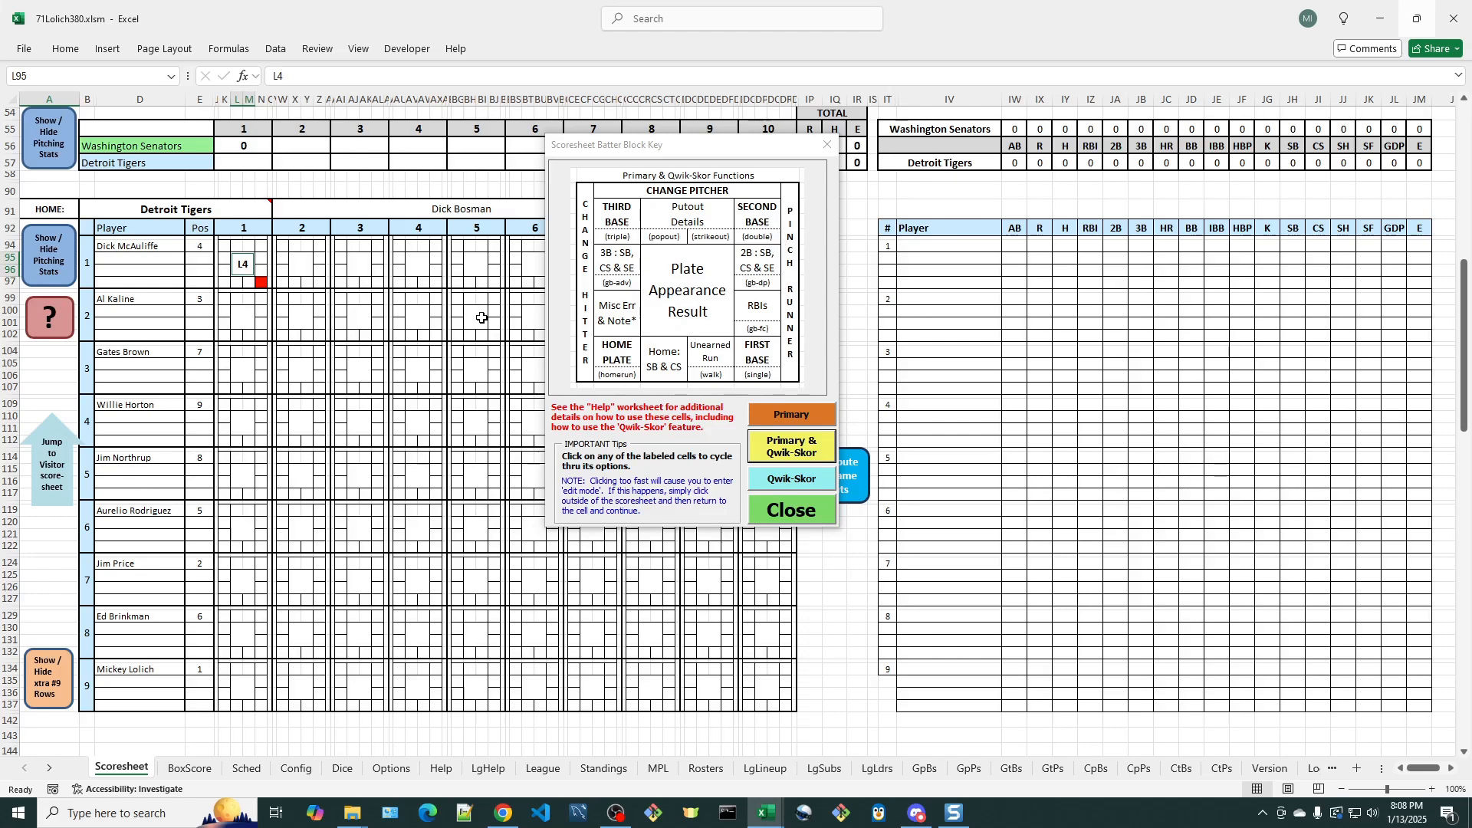
- Score a Qwik-Skor double for the second Tigers batter and check the Qwik-Skor functions on the Help worksheet
click(263, 300)
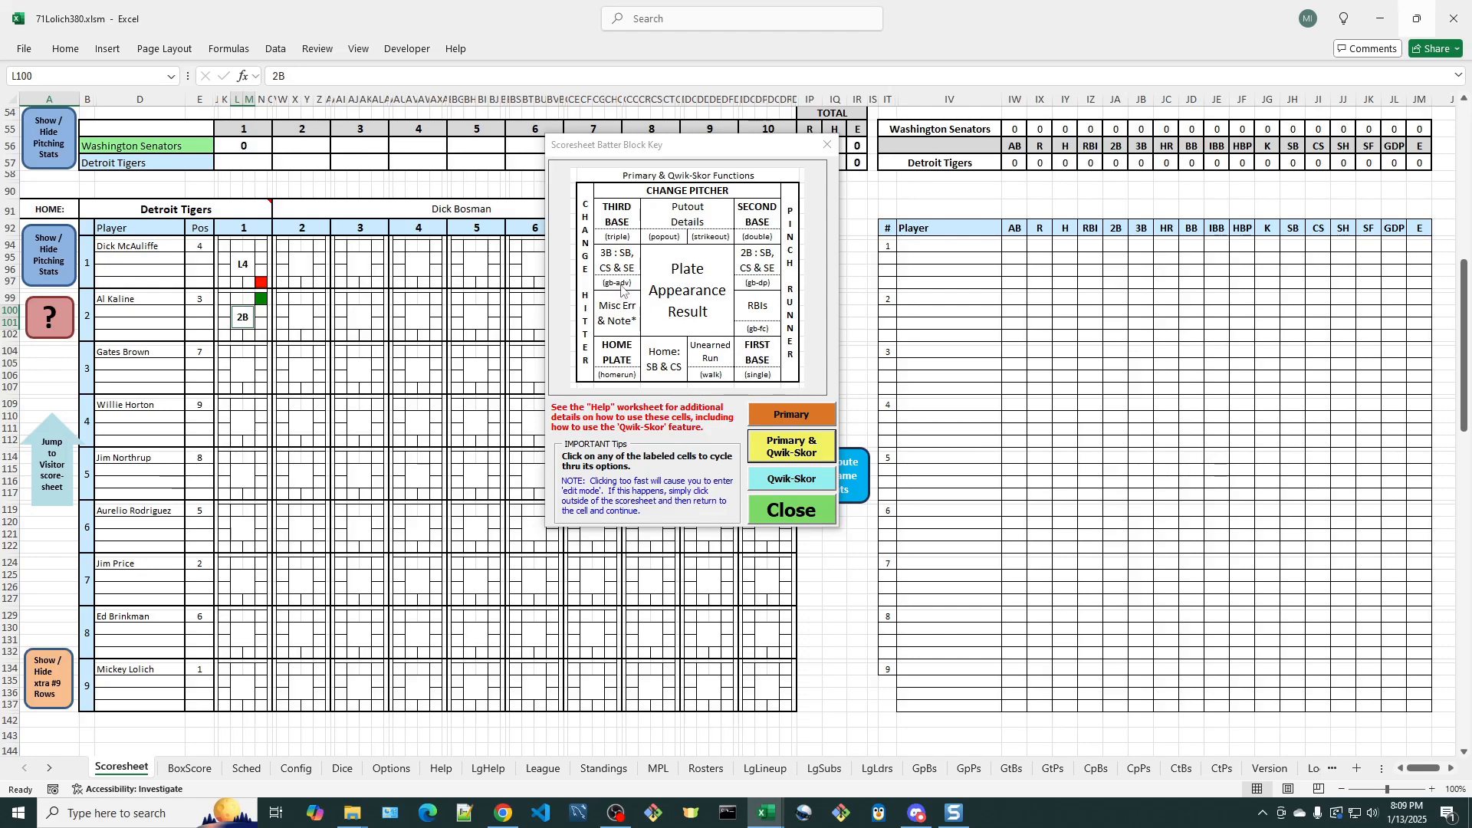
click(442, 769)
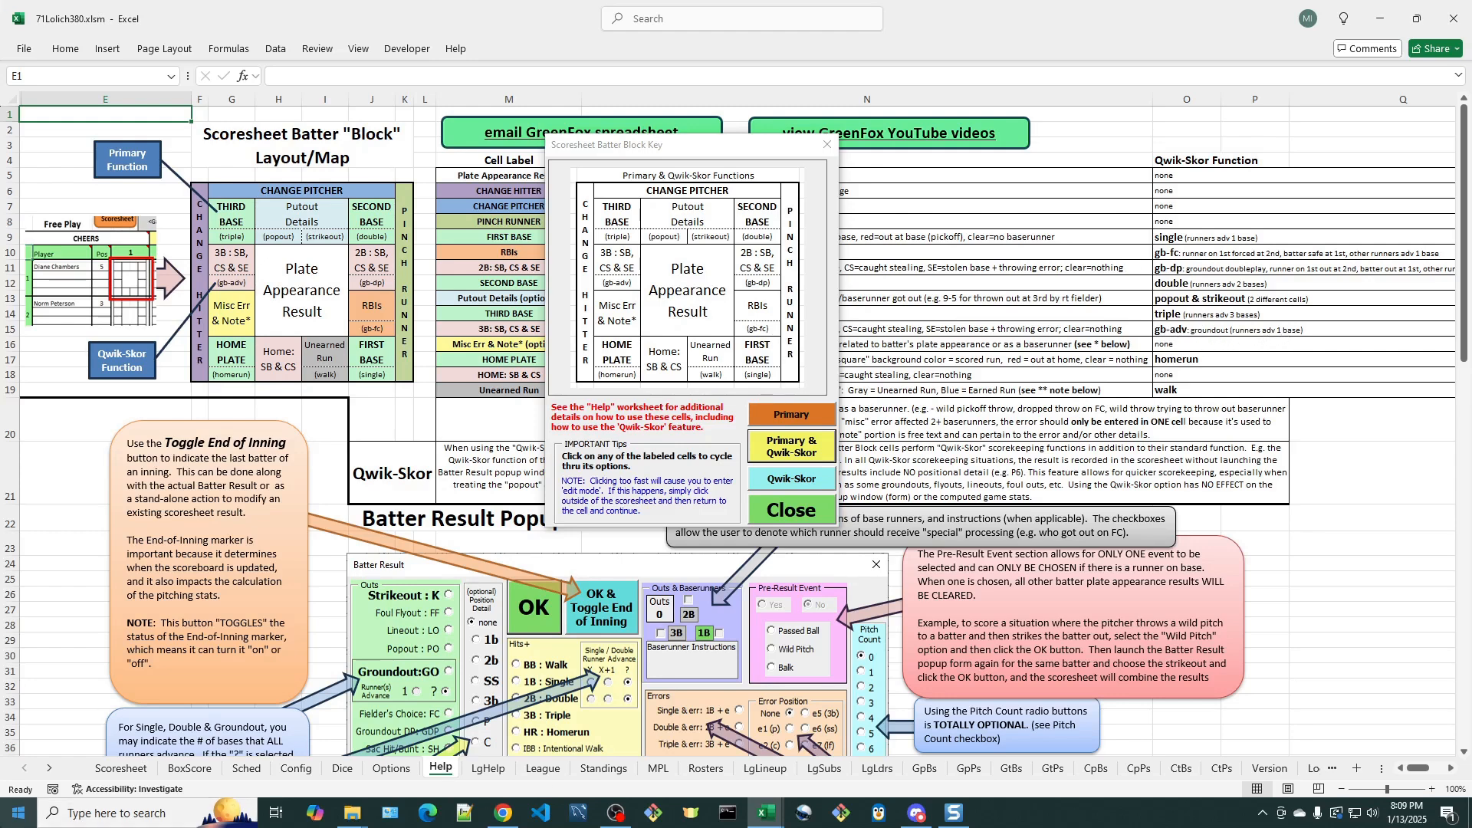
click(120, 768)
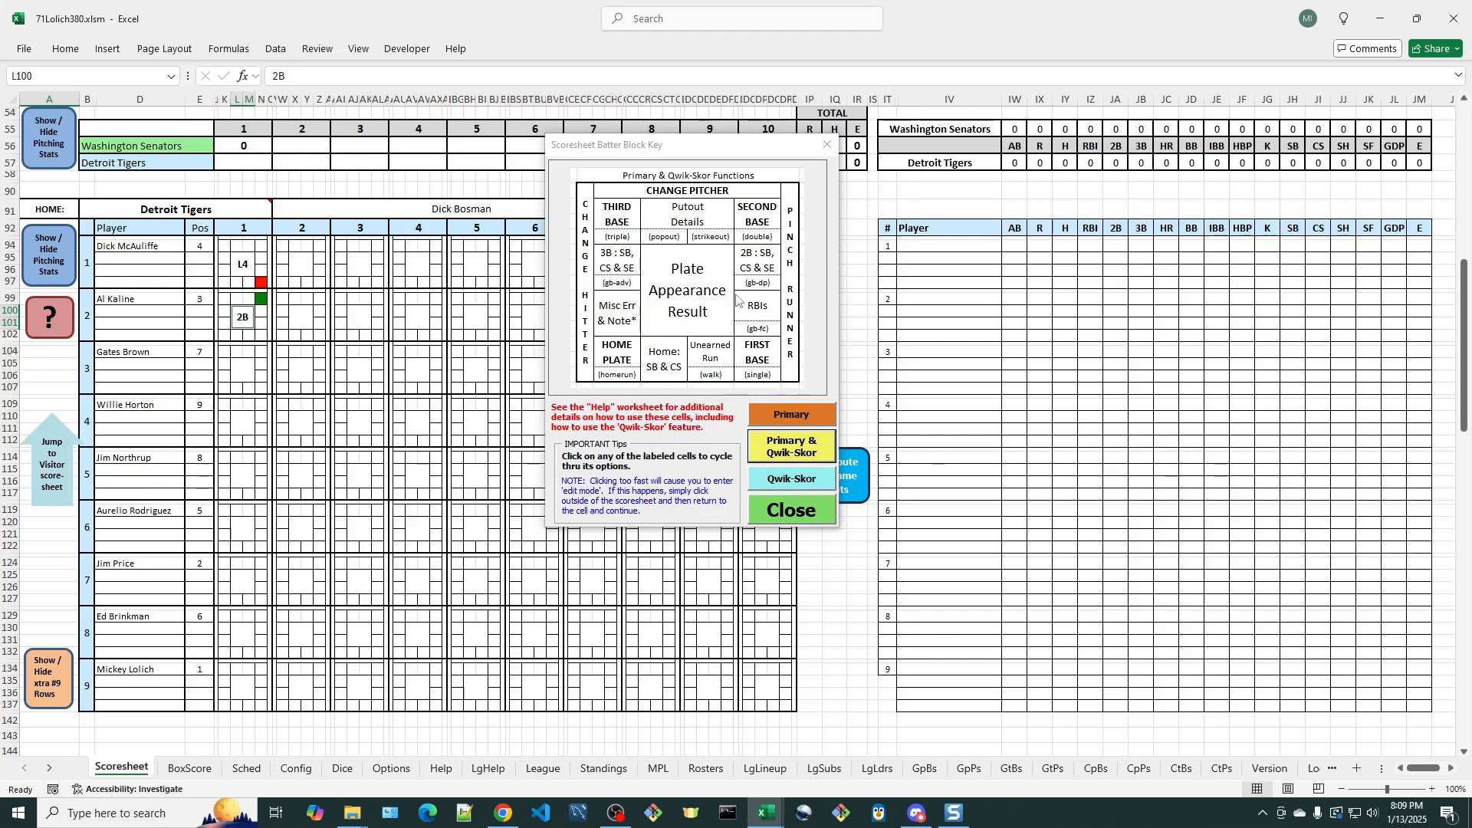
- Score a Qwik-Skor runner-advancing groundout (gb-adv) for the third Tigers batter and a homerun for the fourth
click(223, 363)
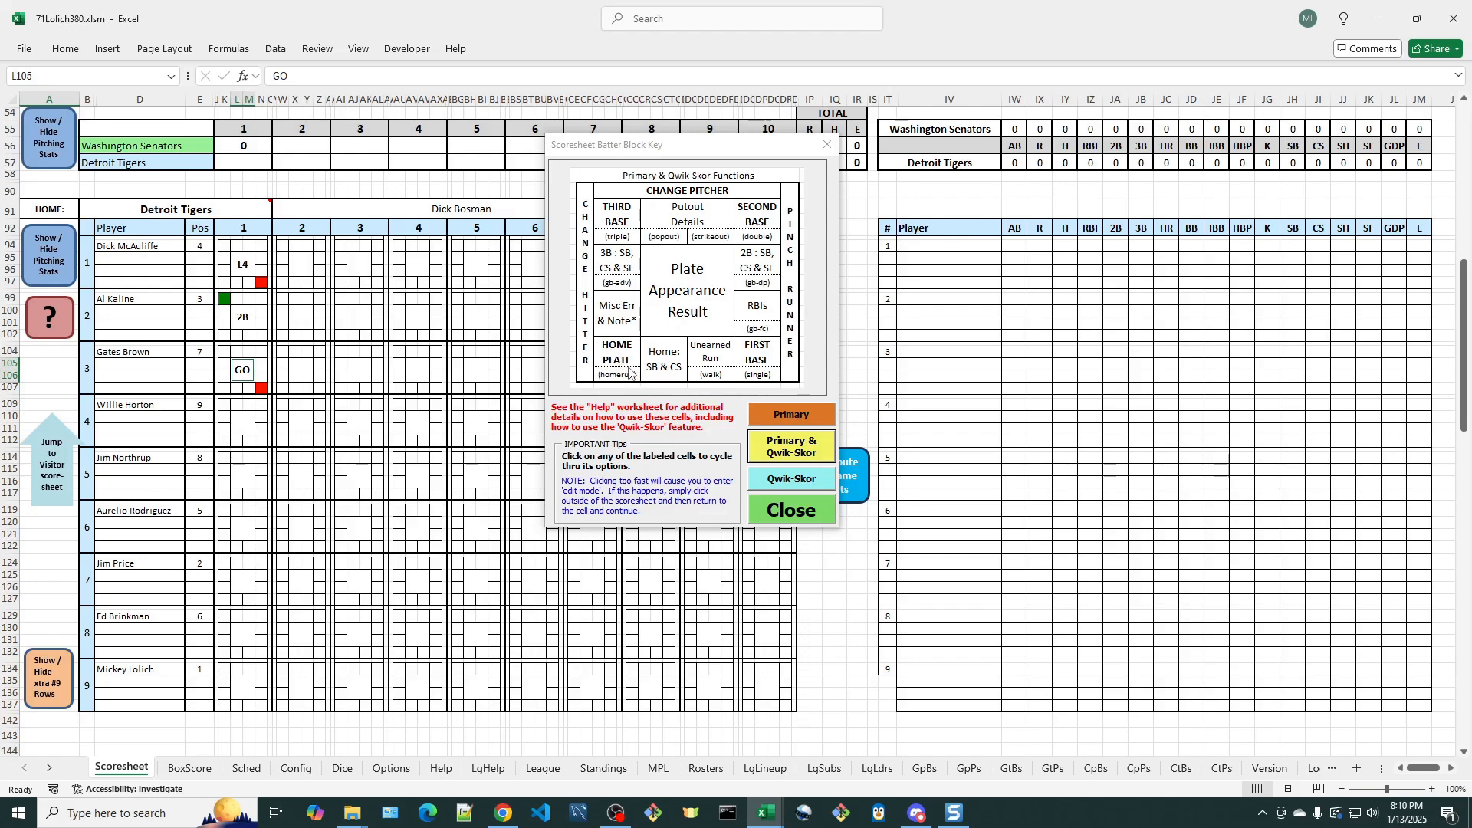
click(224, 442)
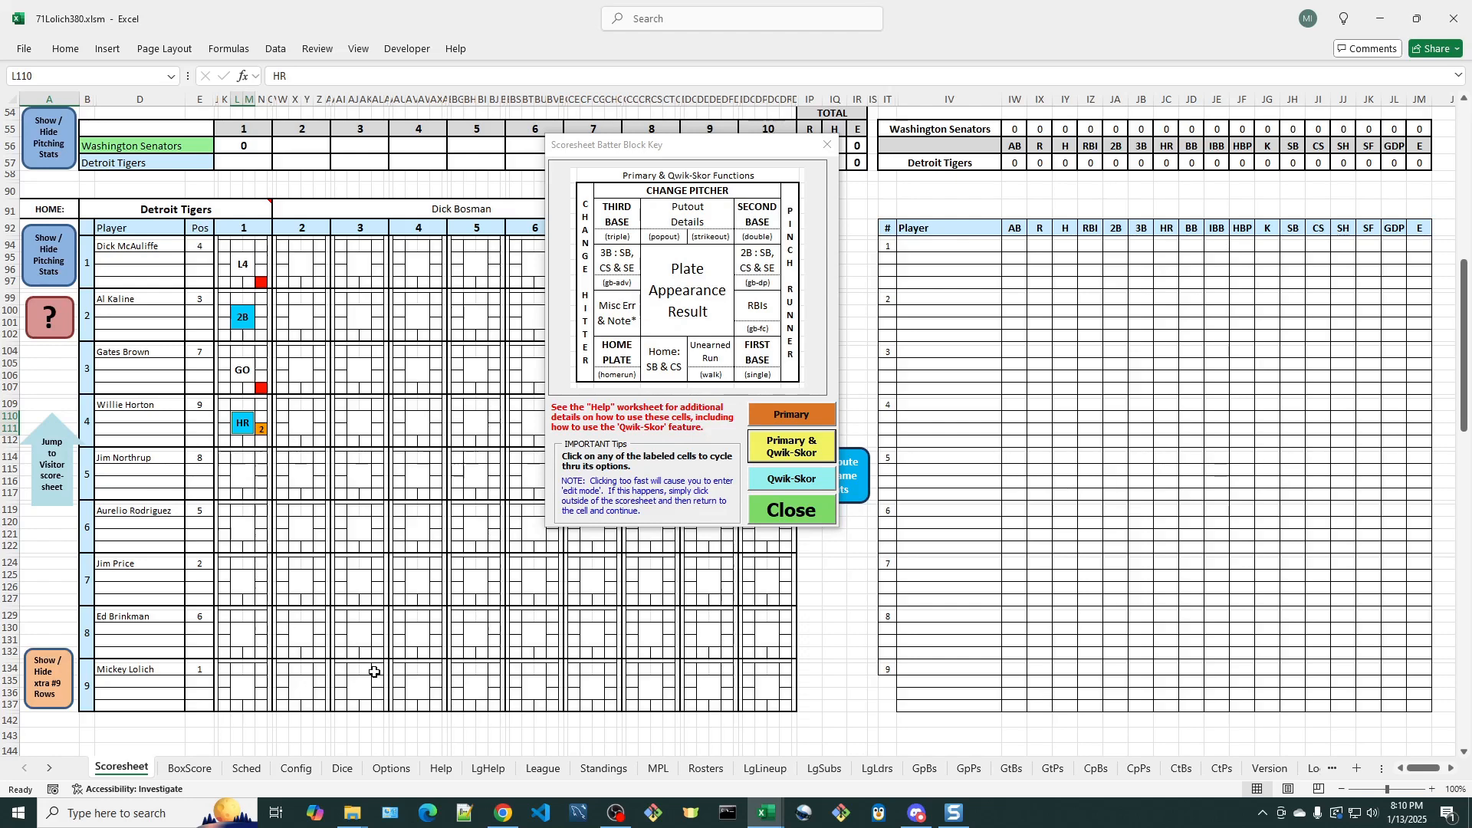
- On the Options worksheet, turn ON option 19 for automatically applying the Qwik-Skor End-of-Inning symbol, and update the game options
click(391, 769)
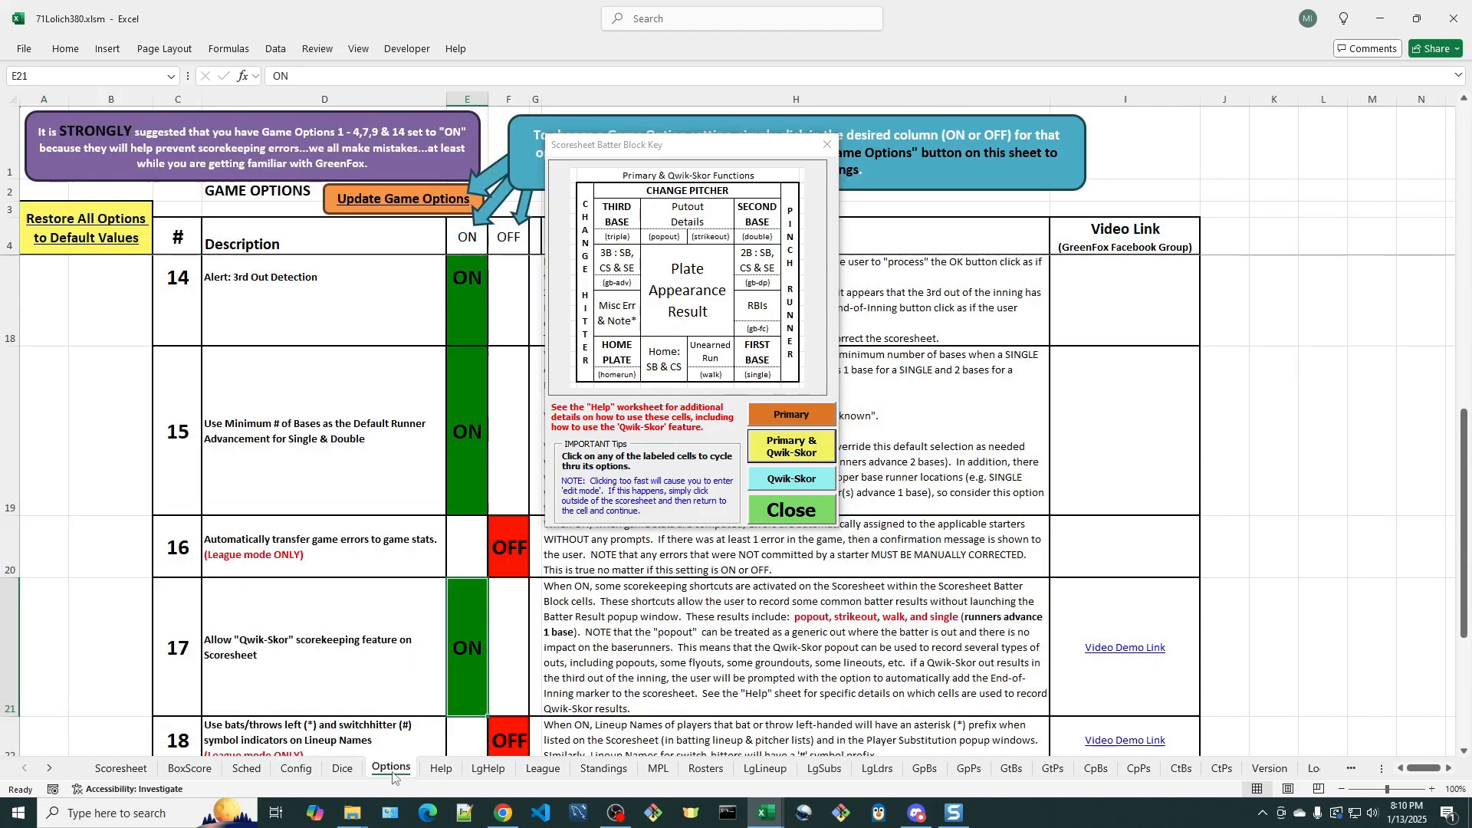
scroll(500, 432, down, 1)
scroll(500, 432, down, 1)
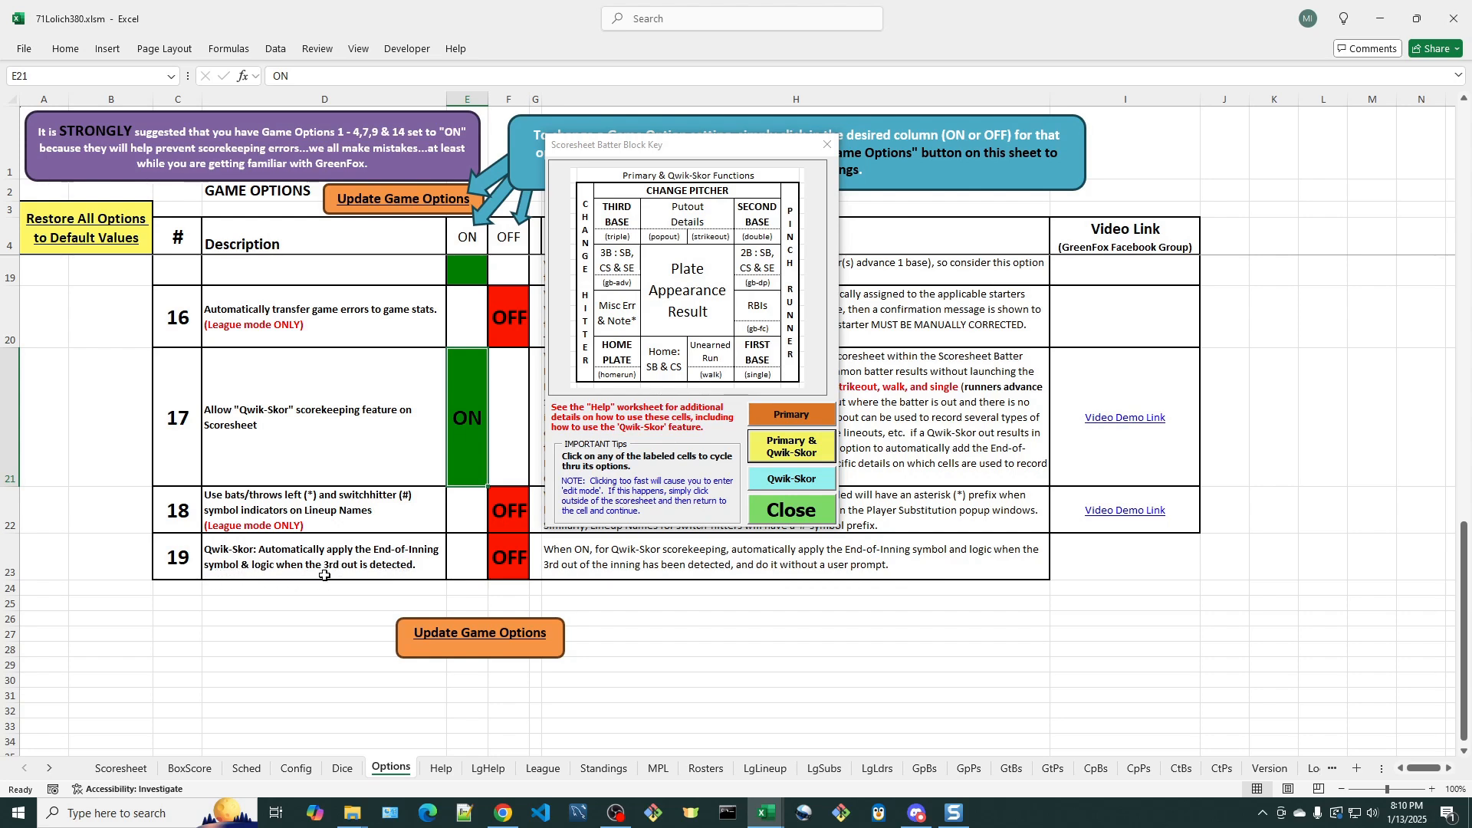
click(468, 559)
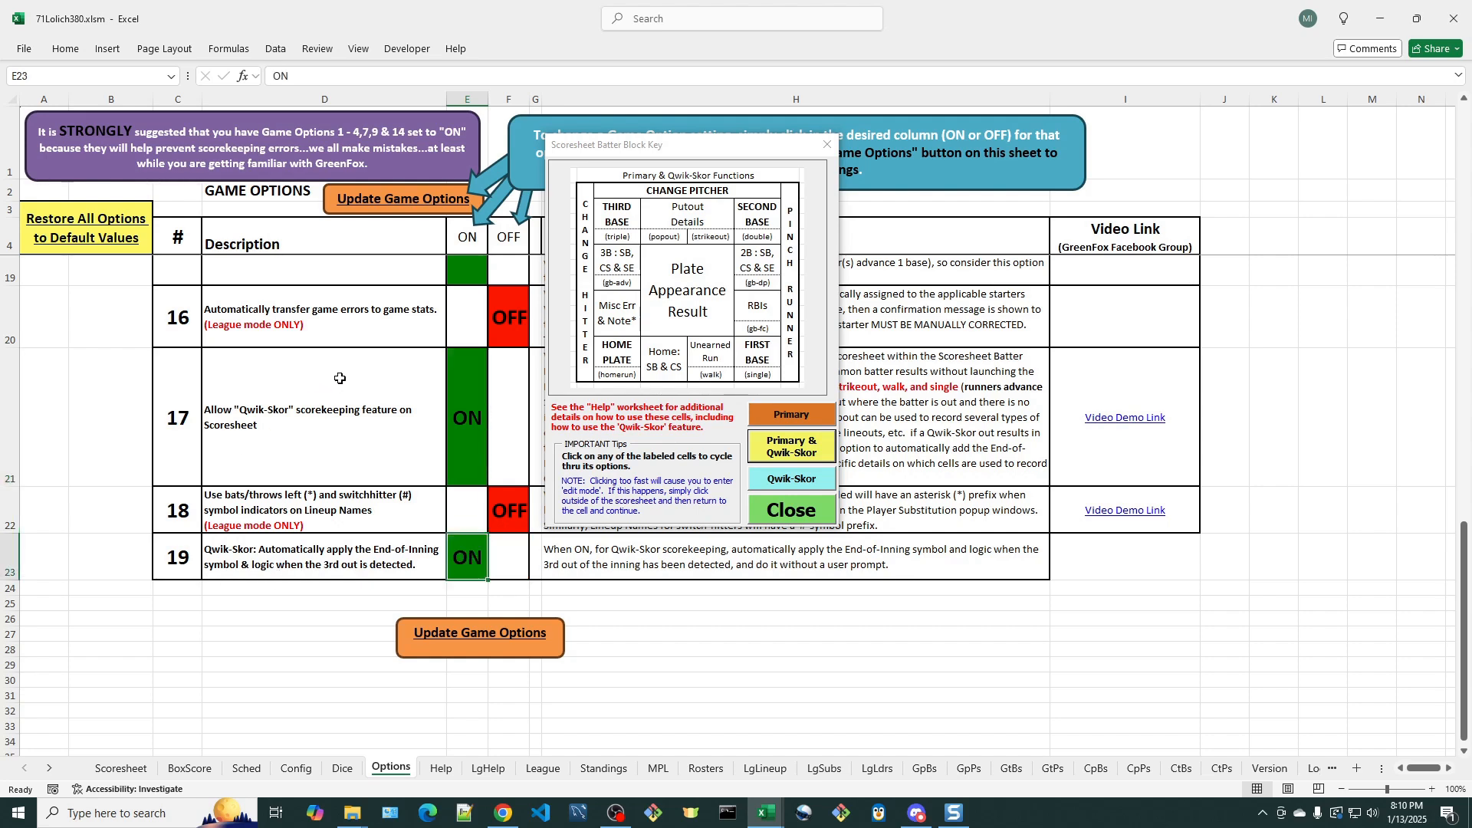
click(477, 642)
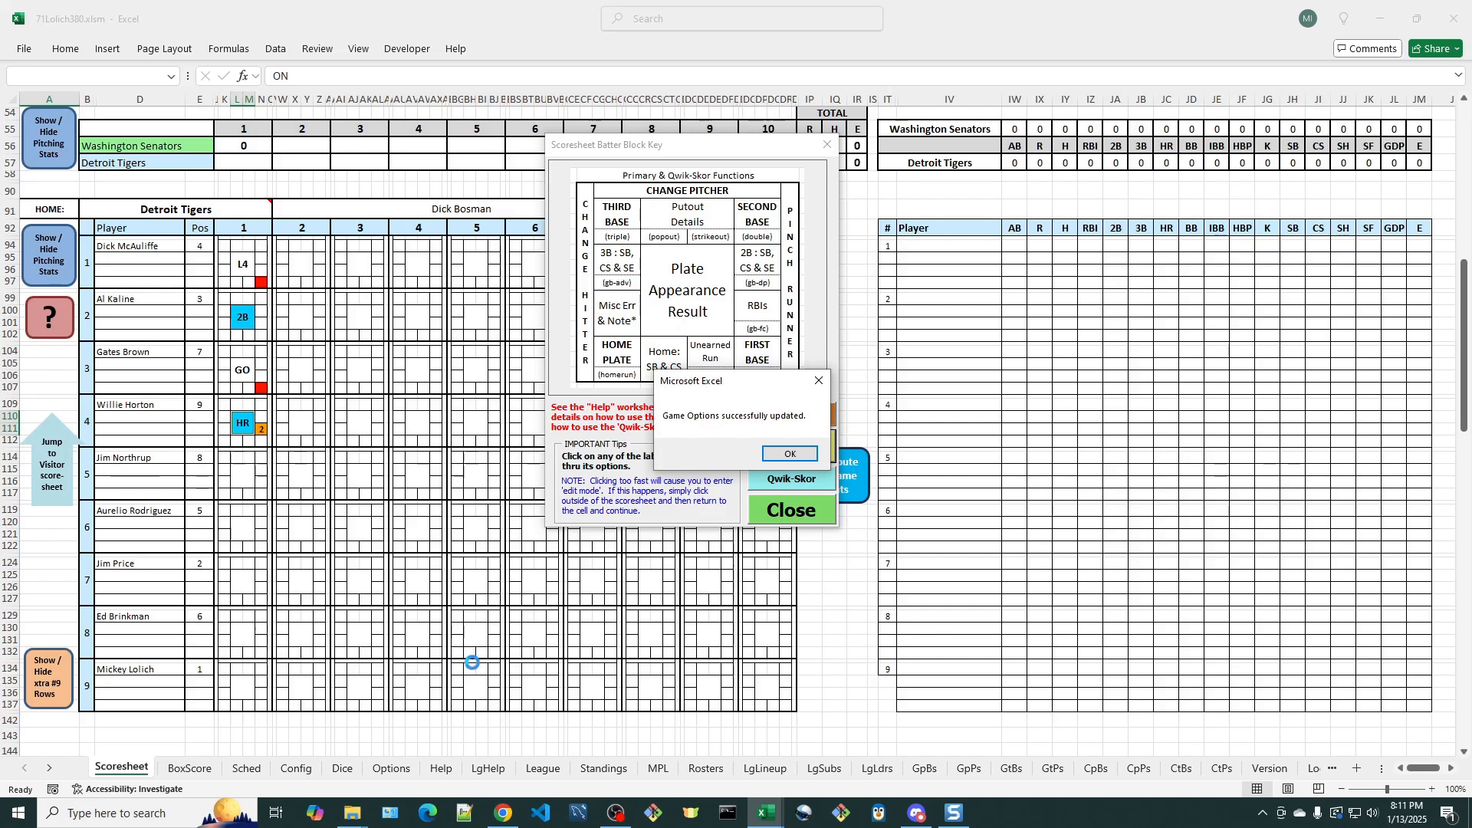
click(797, 454)
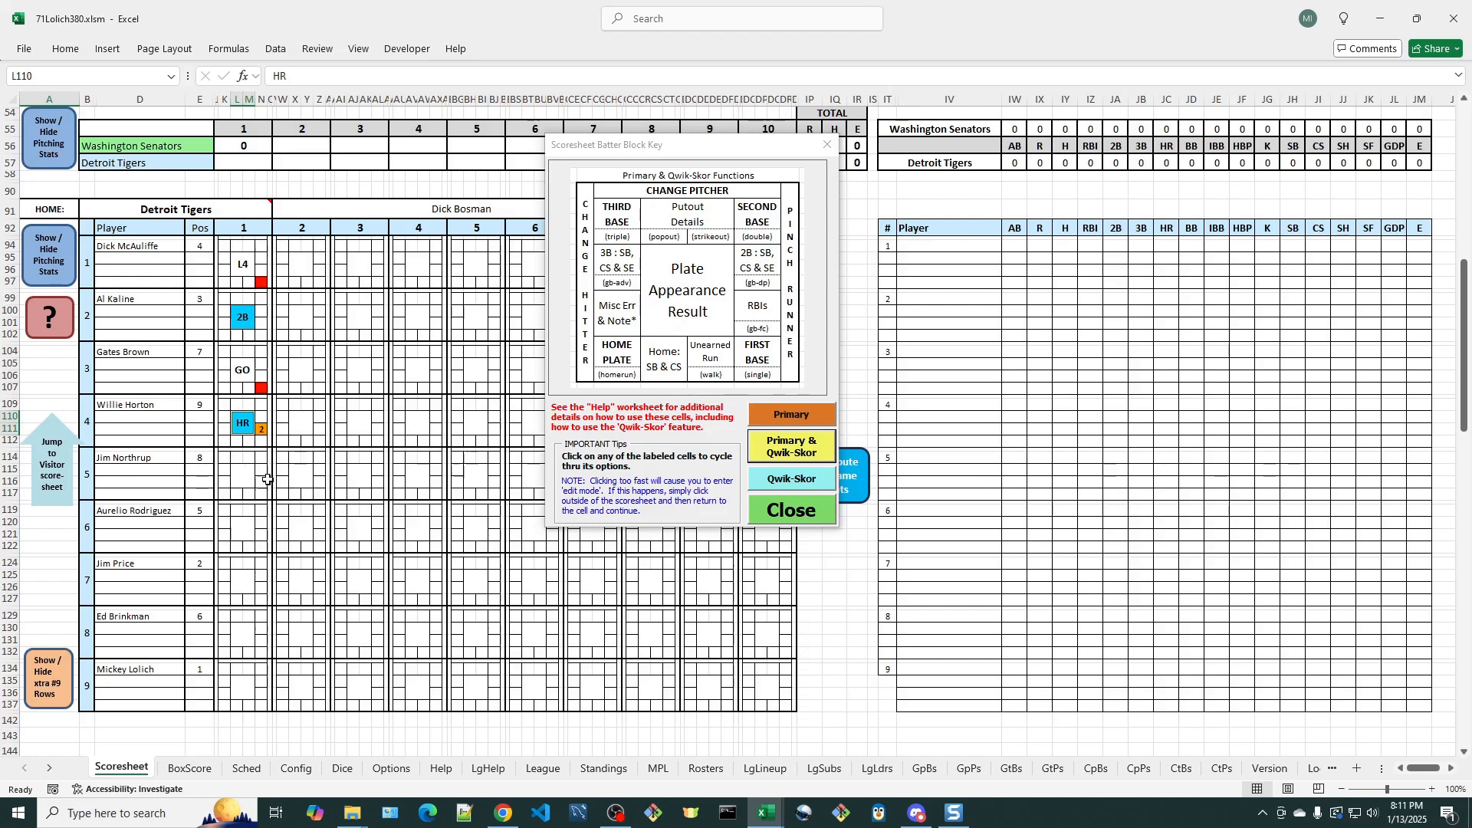
- Score a Qwik-Skor strikeout for the fifth Tigers batter in inning 1 and jump to the Washington Senators visitor scoresheet
click(245, 471)
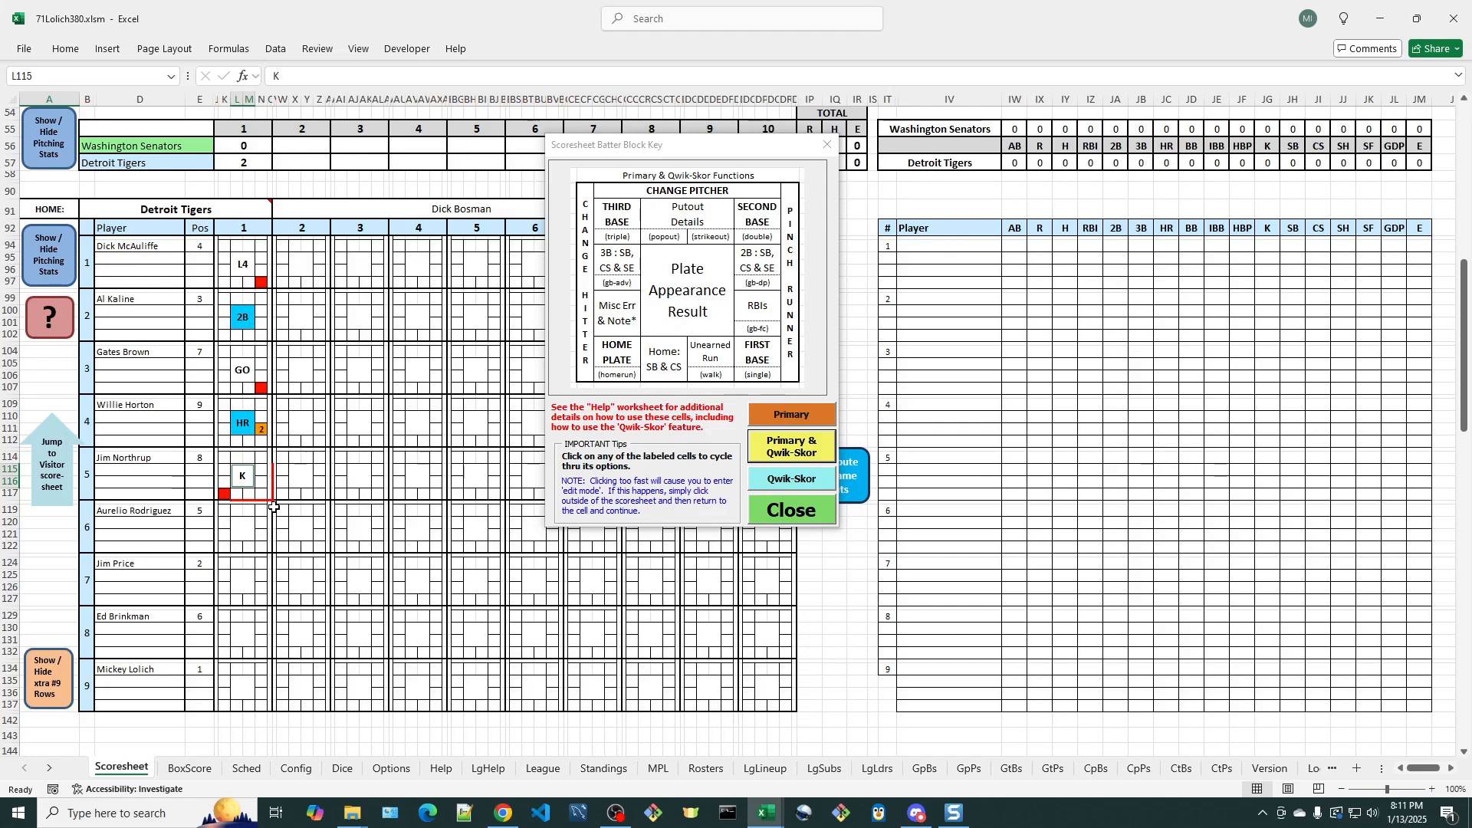
click(50, 458)
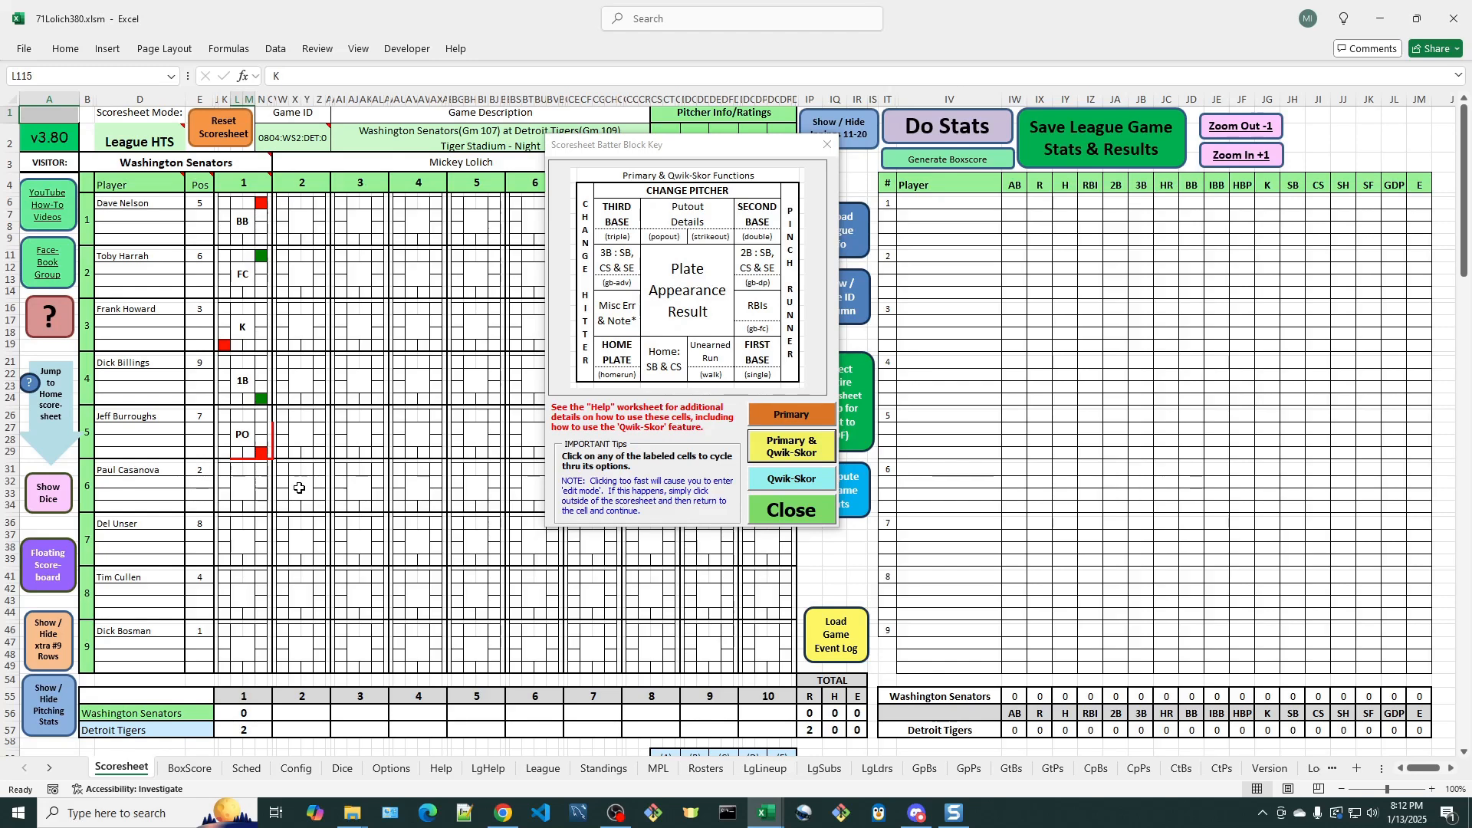
- Display the Qwik-Skor functions key and score an e6 error for the sixth Senators batter in inning 2
click(789, 481)
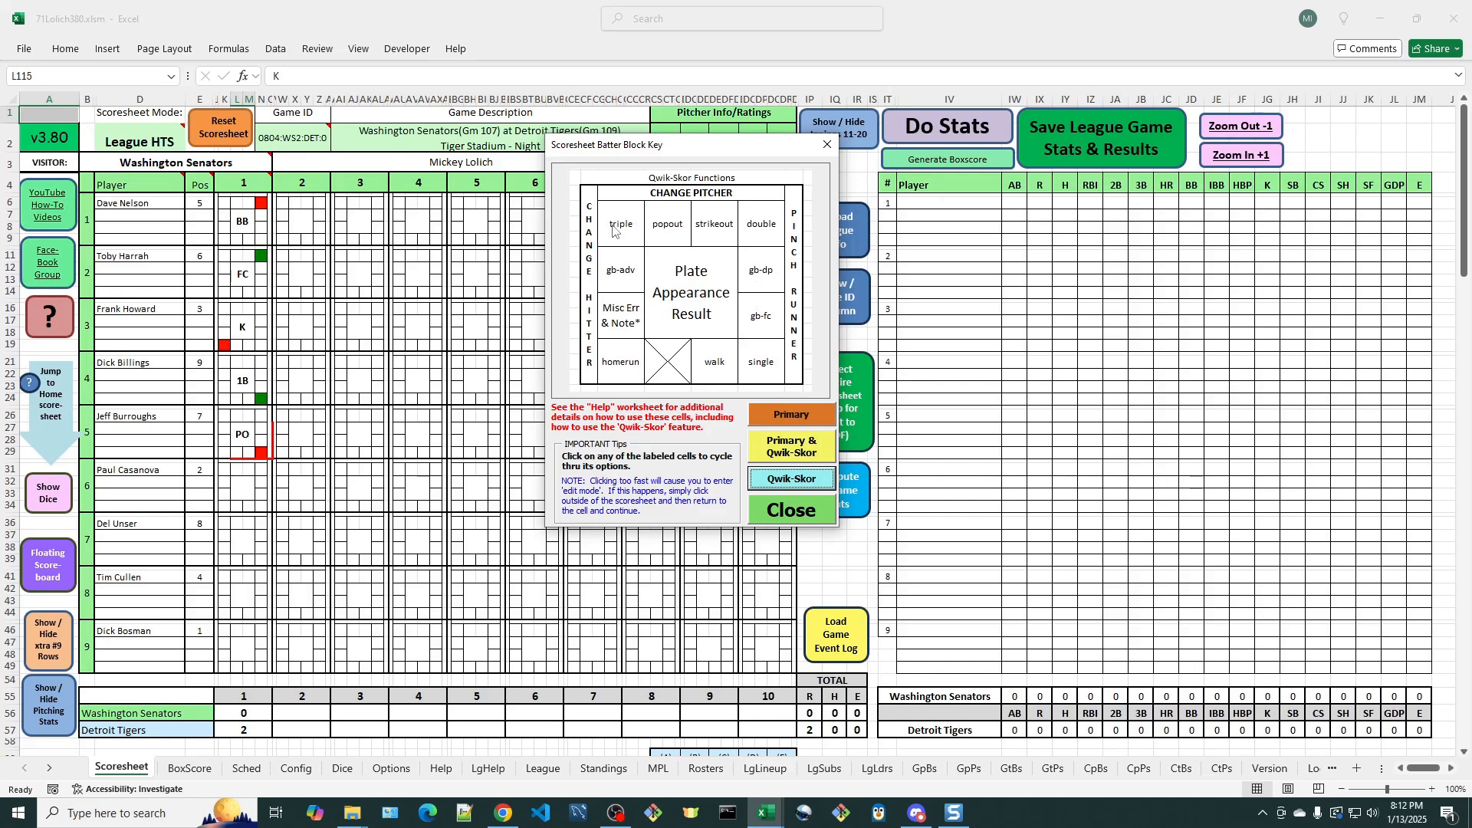
click(301, 489)
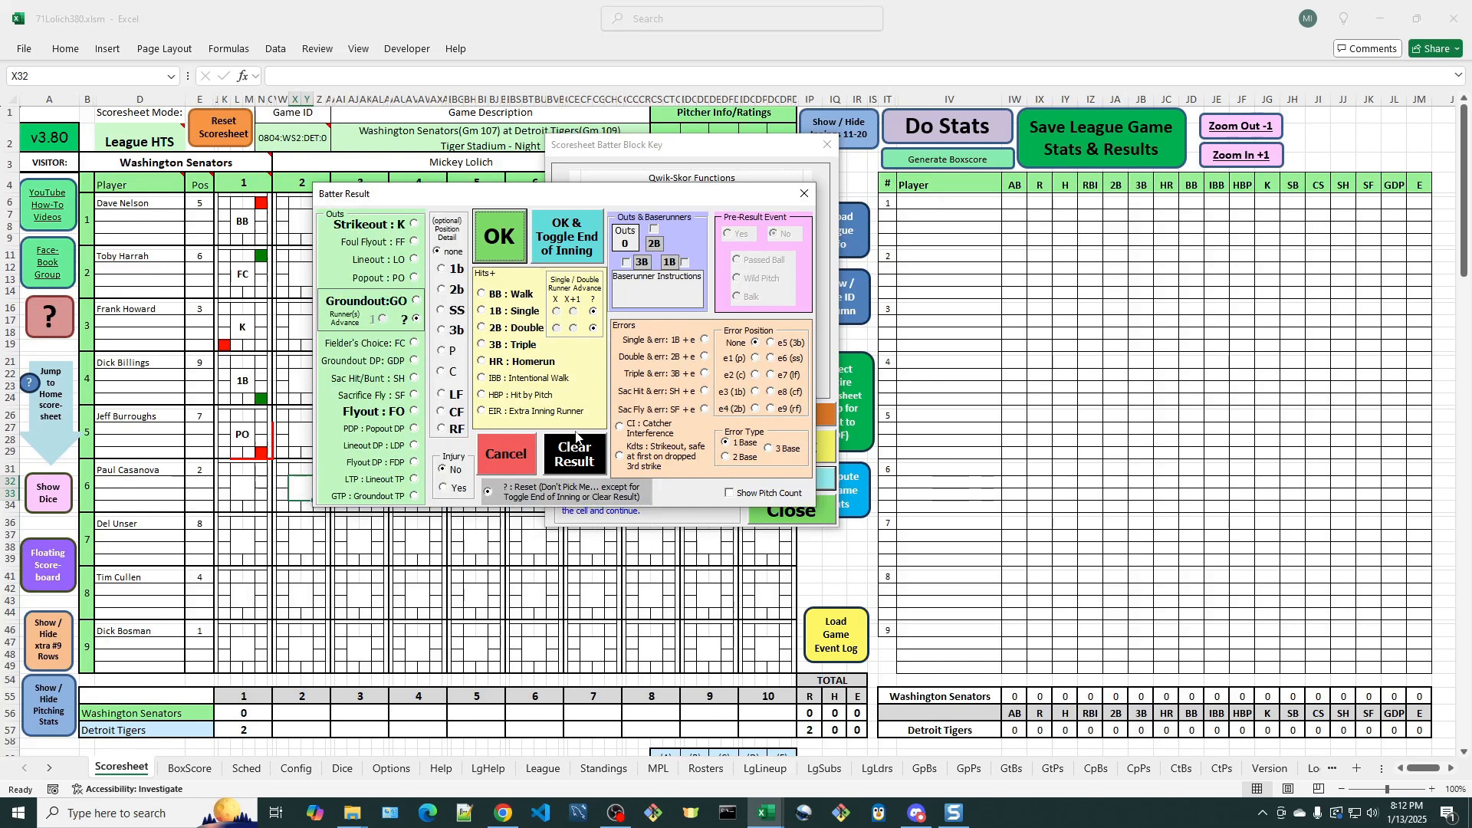
click(772, 358)
click(500, 238)
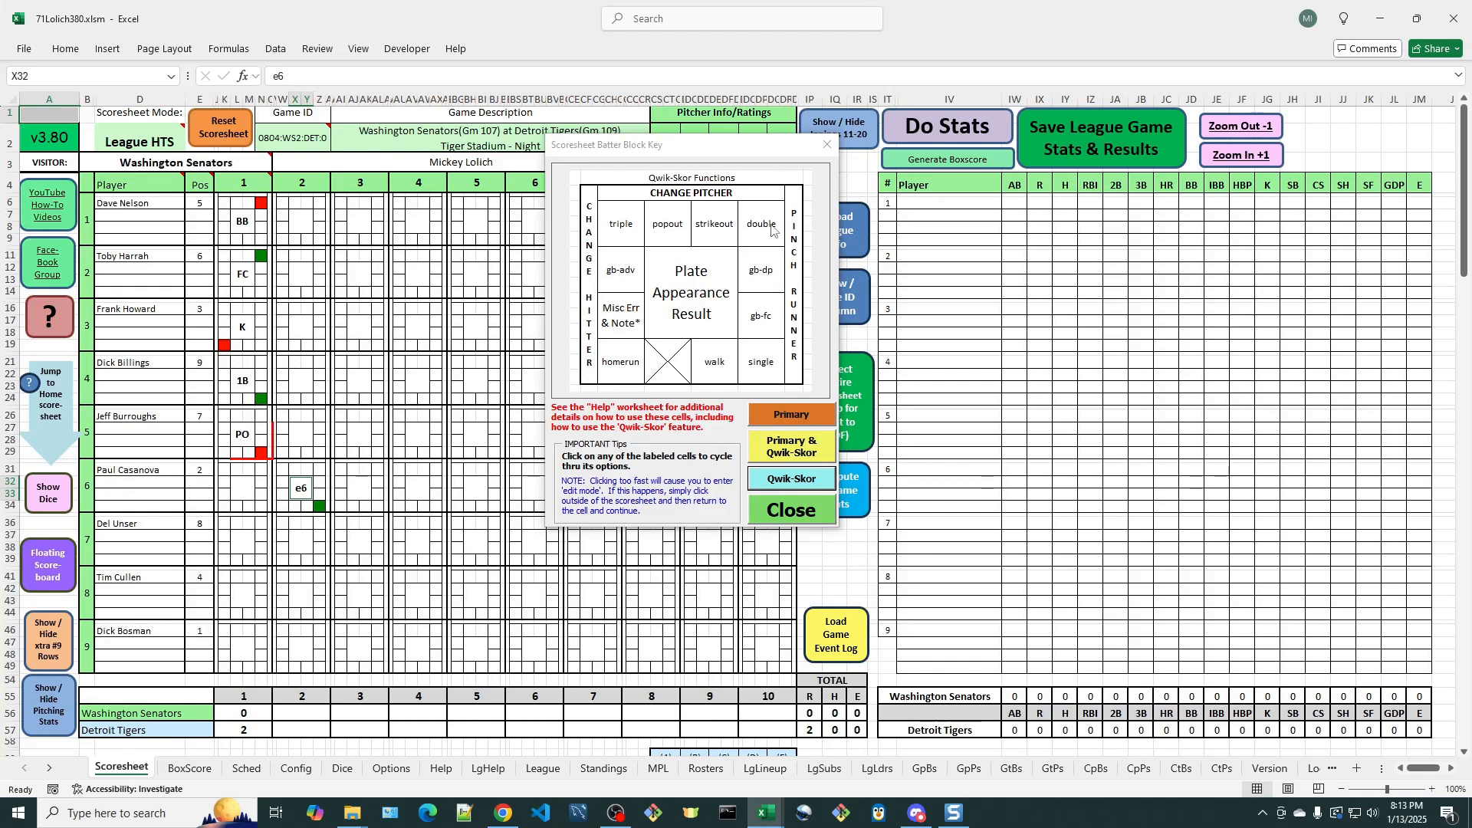
- Try a Qwik-Skor groundout double play for the seventh Senators batter with the runner moved to second base, and return the runner to first
click(790, 453)
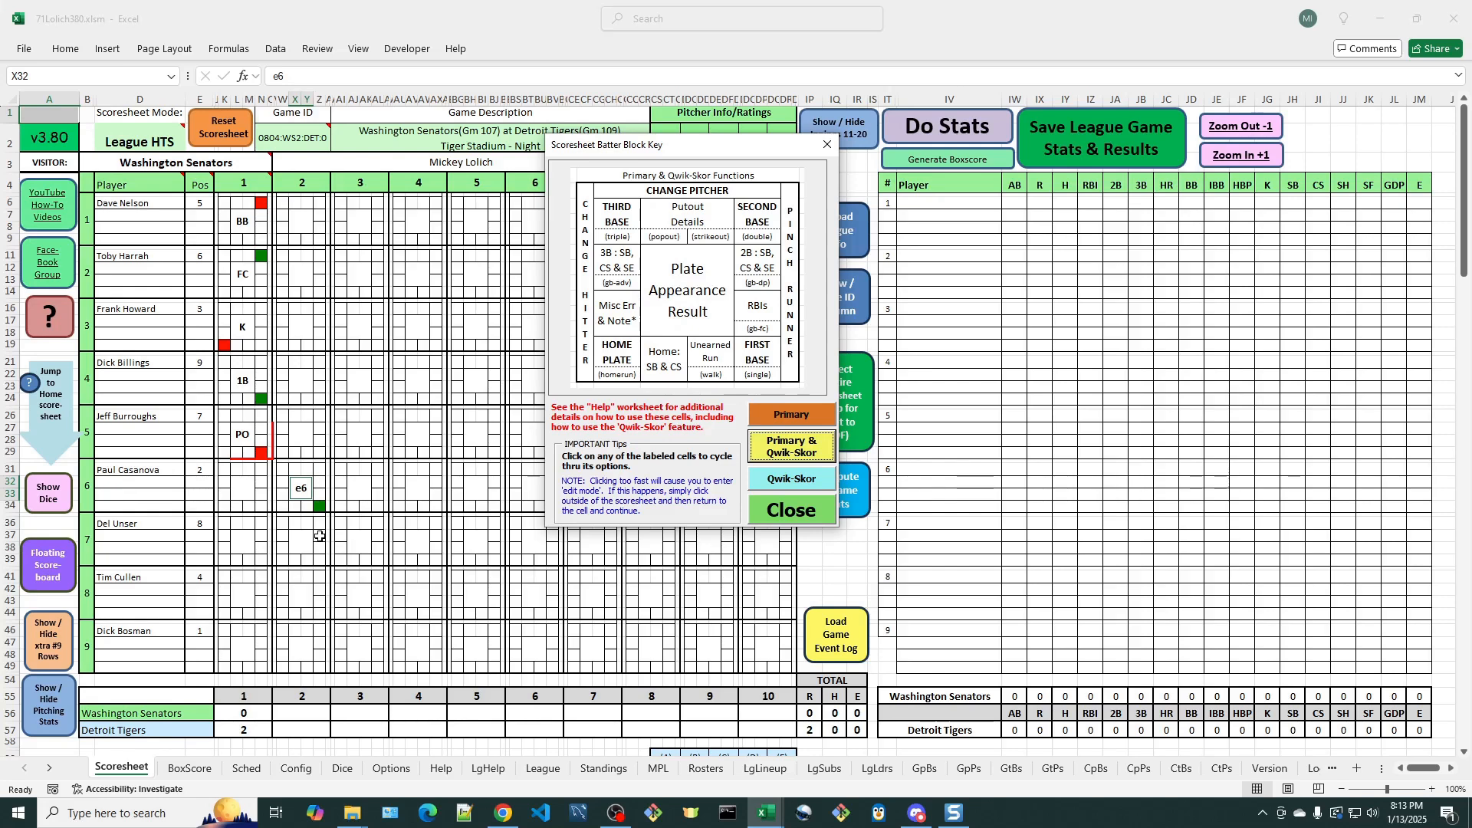
click(320, 471)
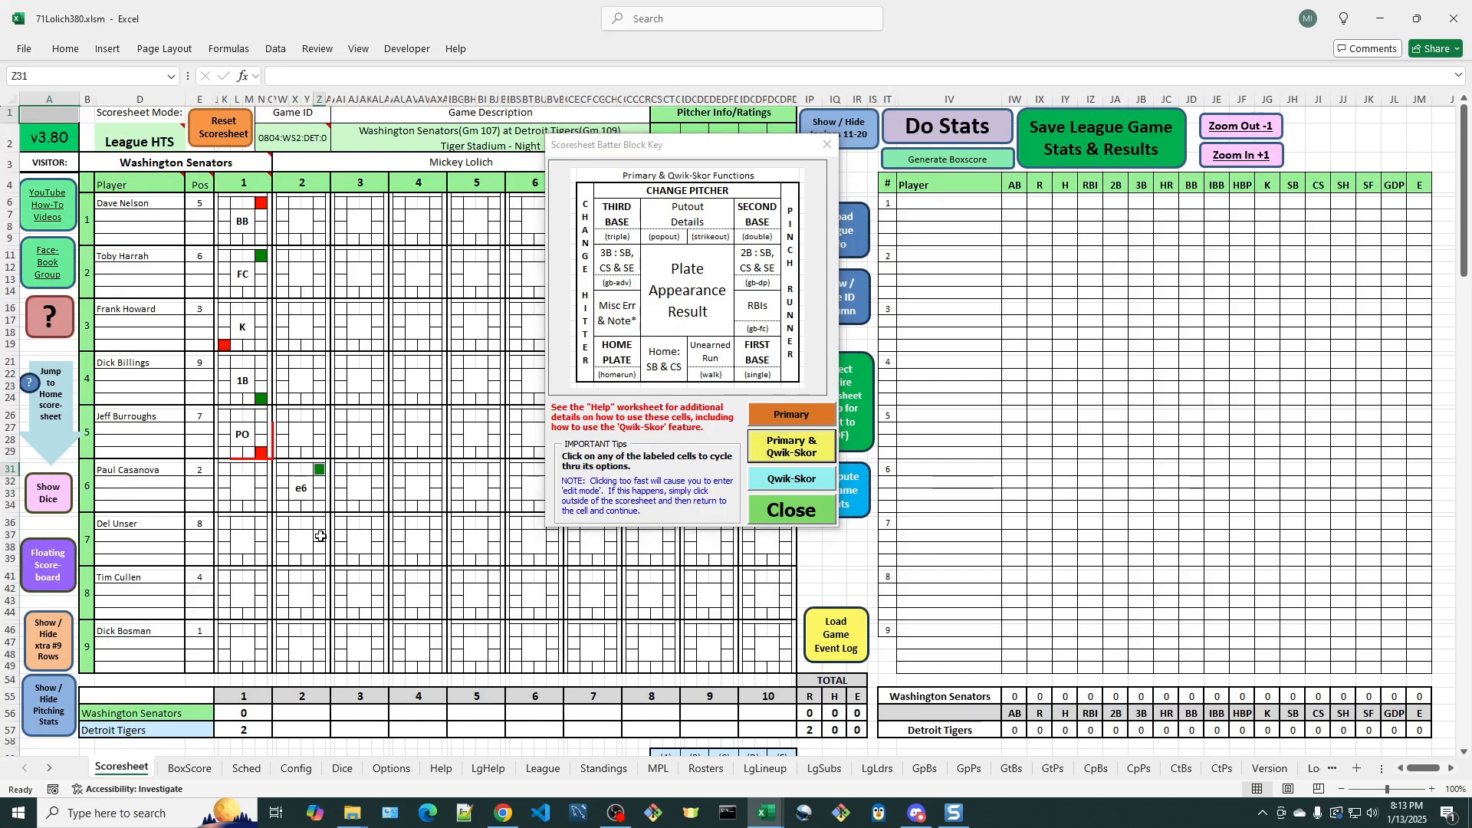
click(321, 536)
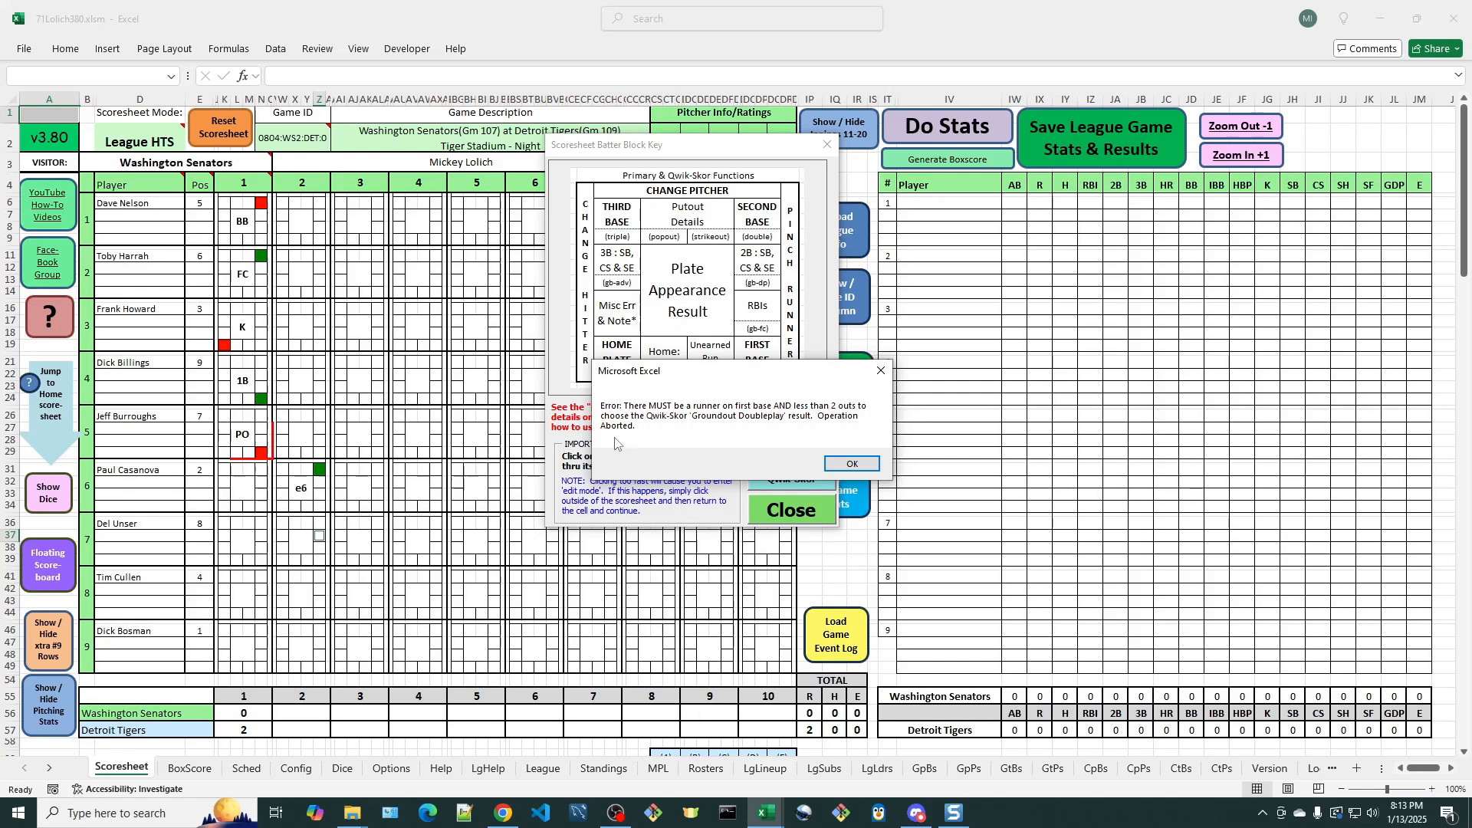
click(847, 462)
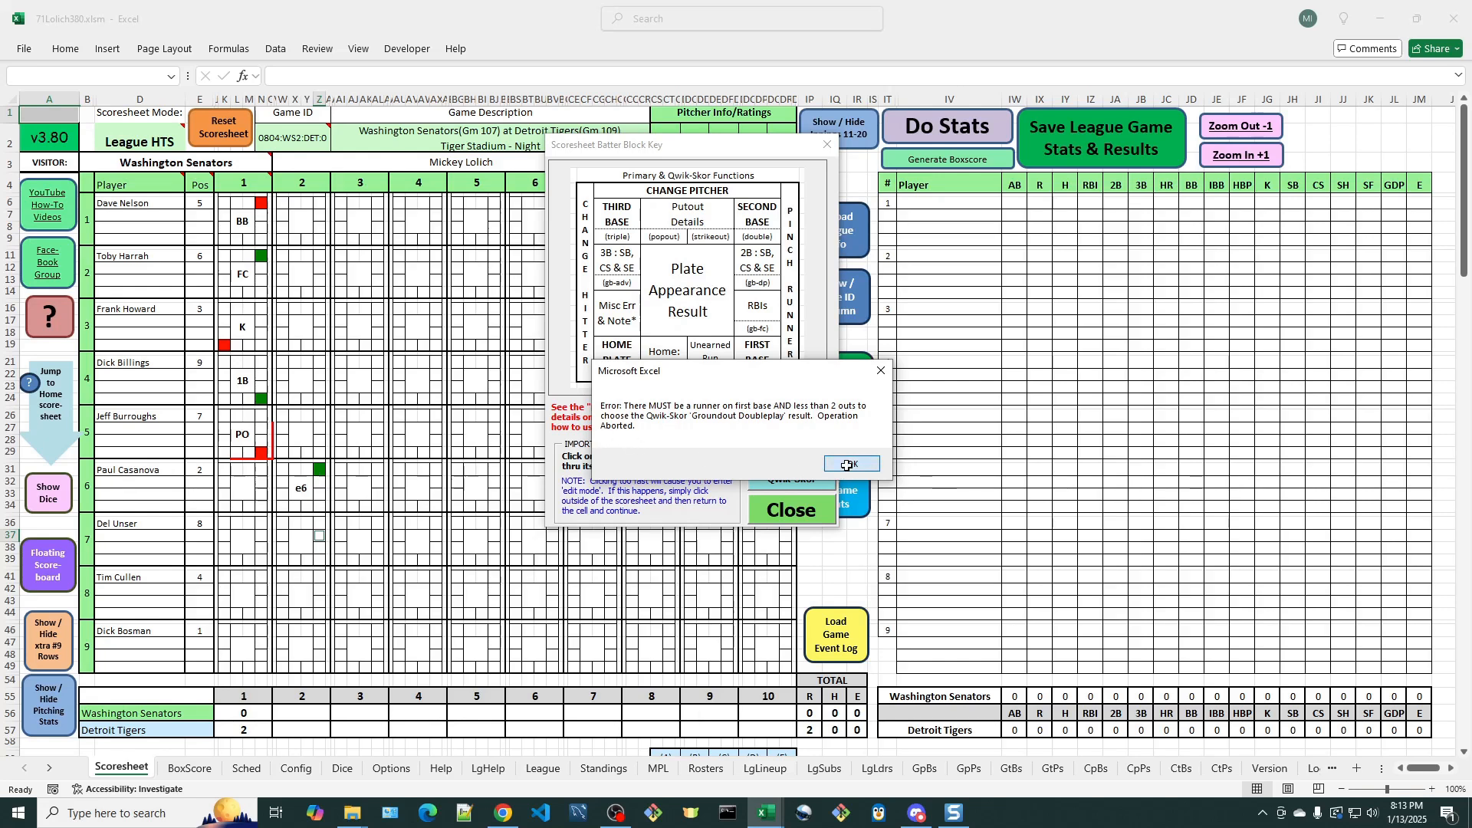
click(319, 507)
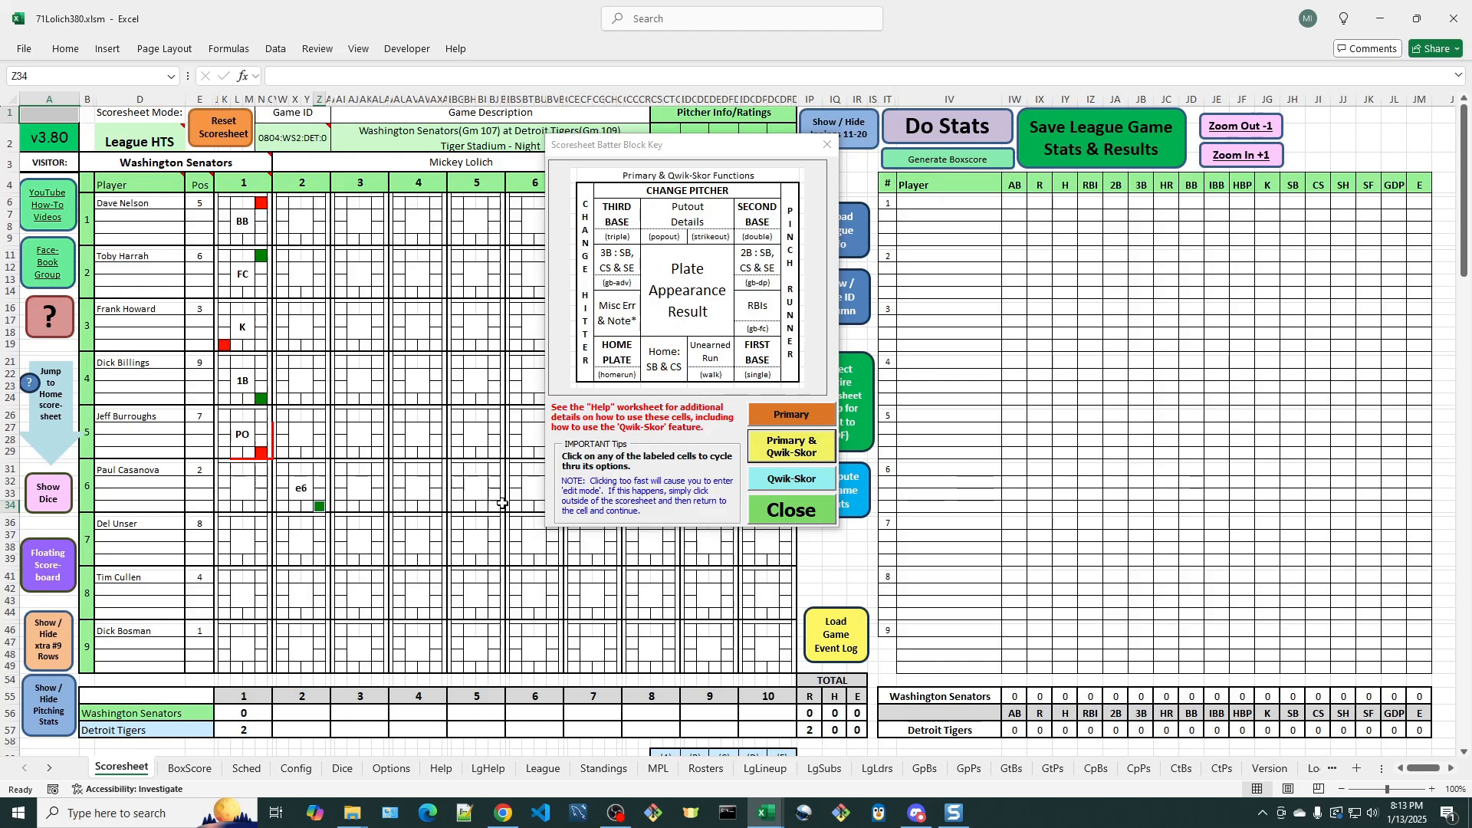
- Score a Qwik-Skor groundout double play (gb-dp) for the seventh Senators batter and a popout for the eighth in inning 2
click(301, 541)
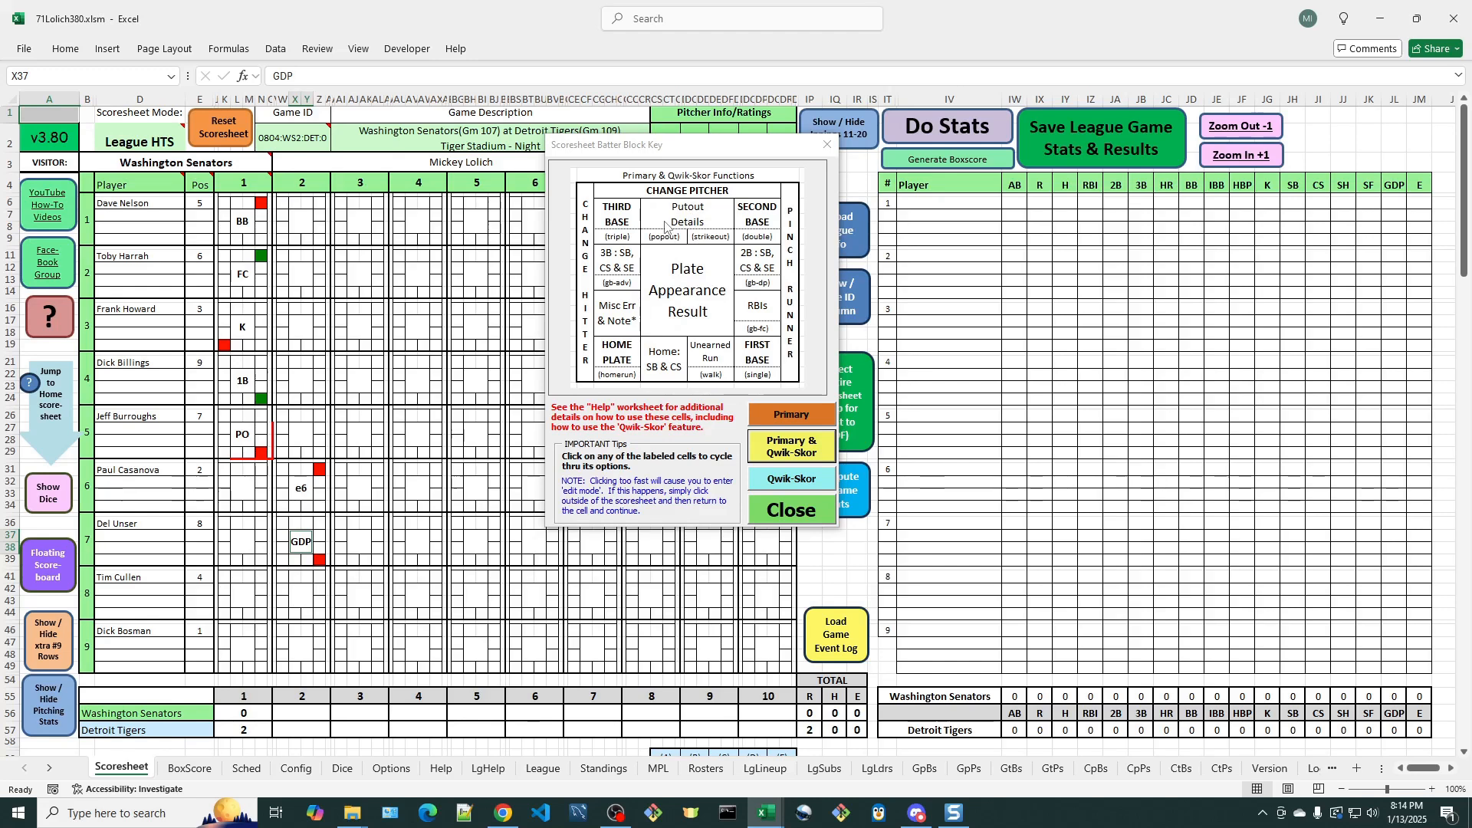
click(294, 577)
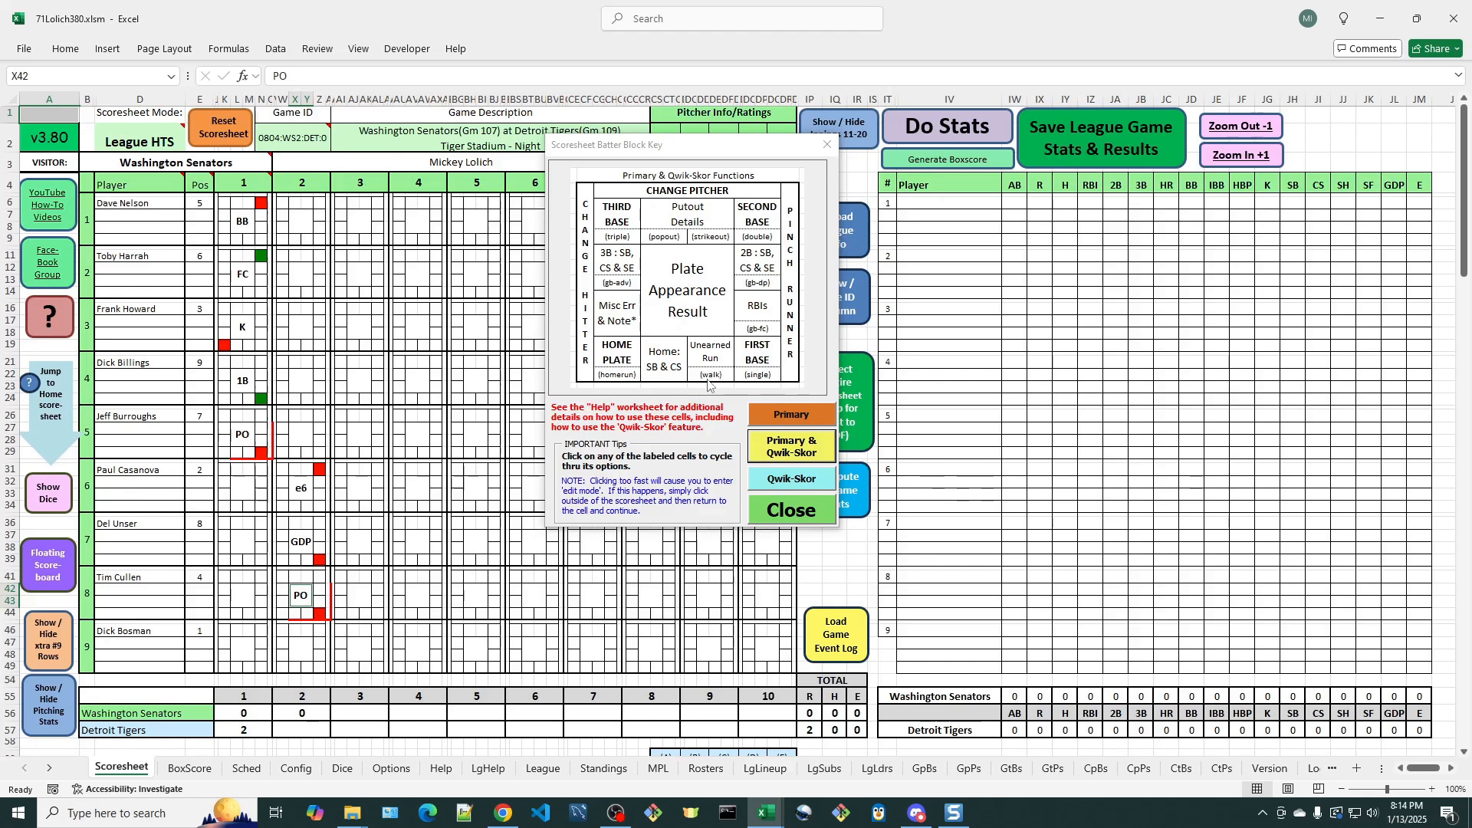
- Review the Qwik-Skor functions key, restore the combined Primary & Qwik-Skor key, and jump to the Detroit Tigers home scoresheet
click(794, 489)
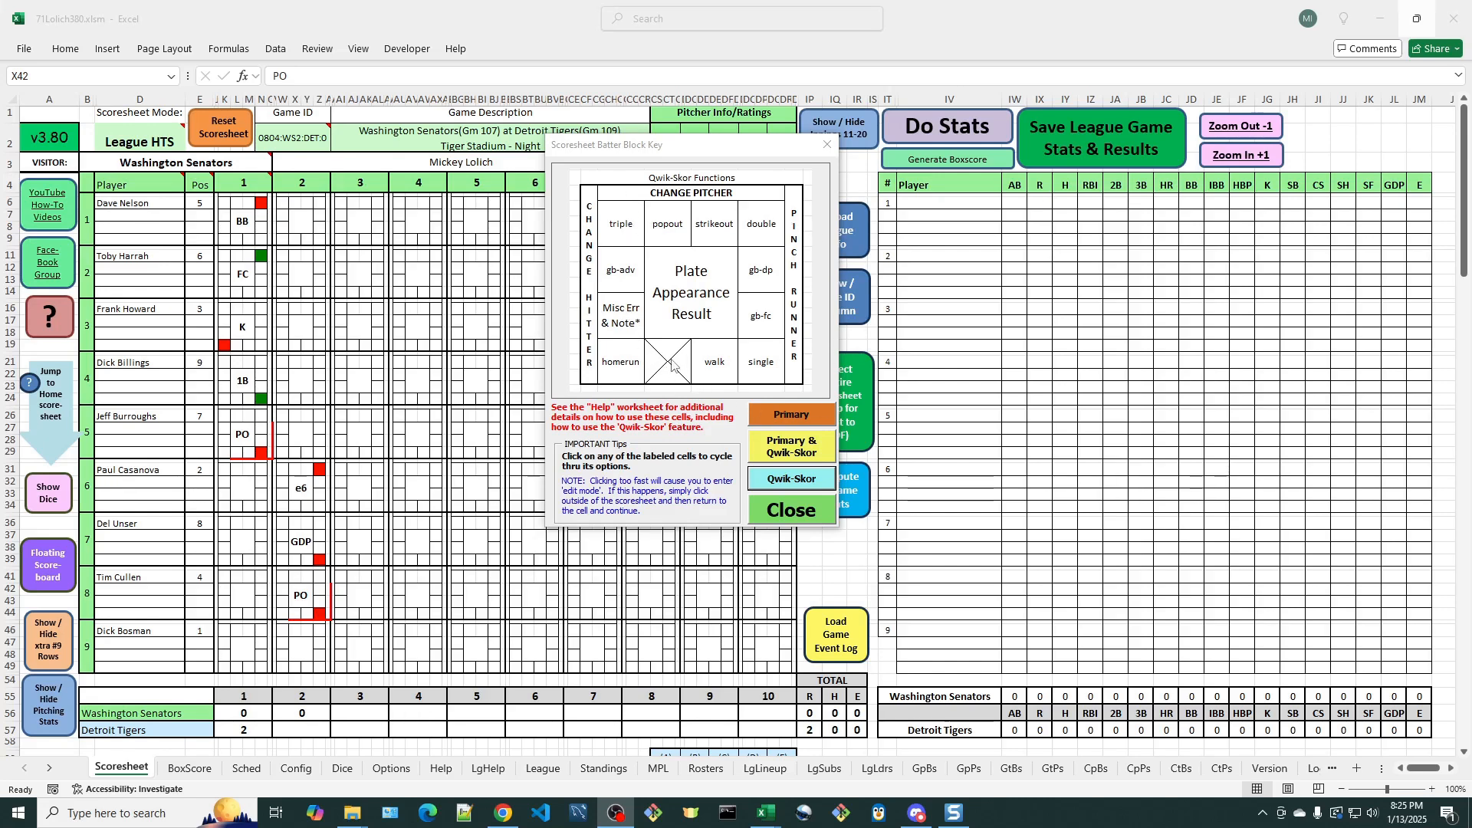
click(790, 441)
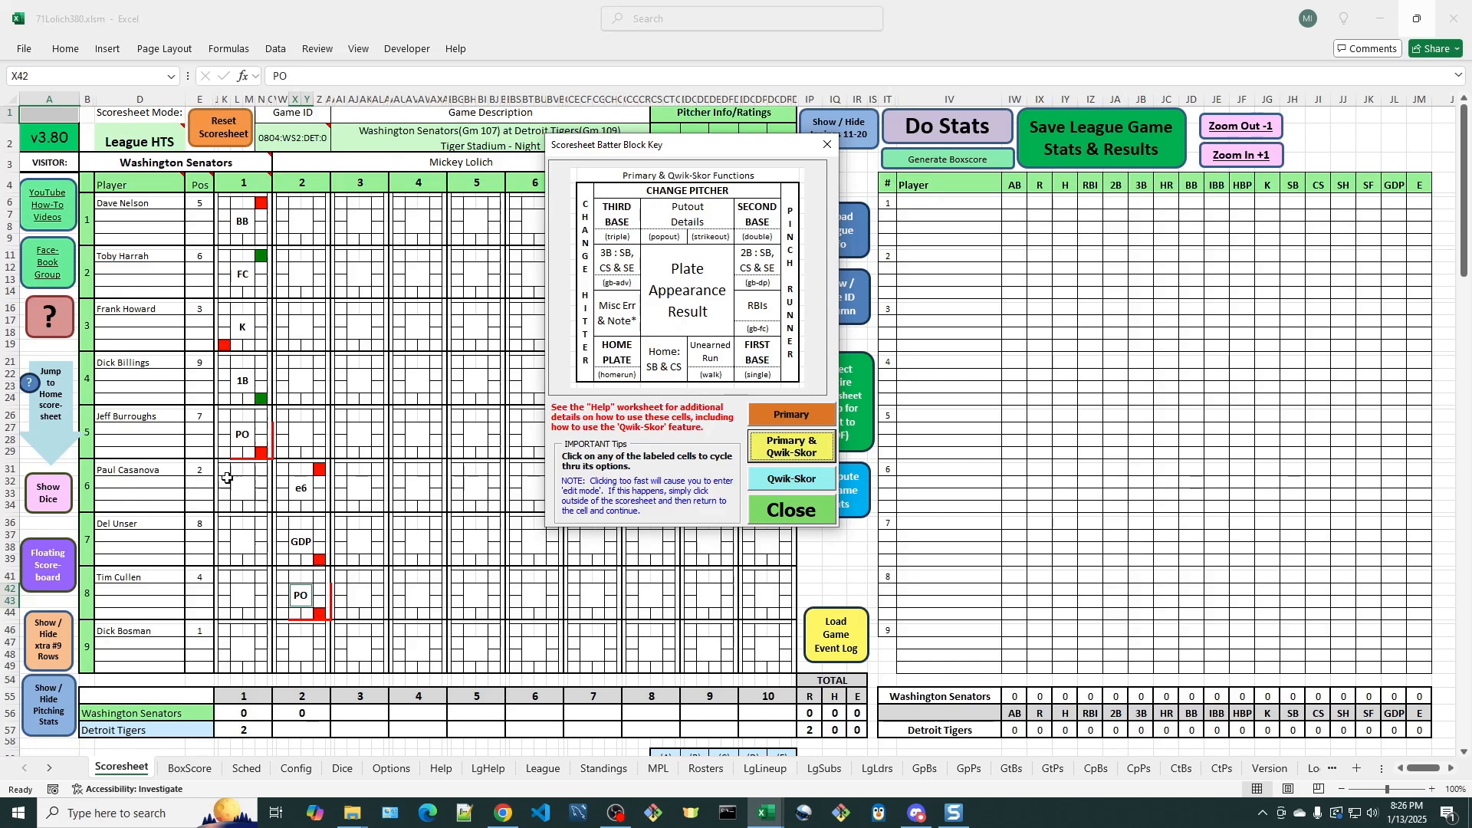
click(52, 414)
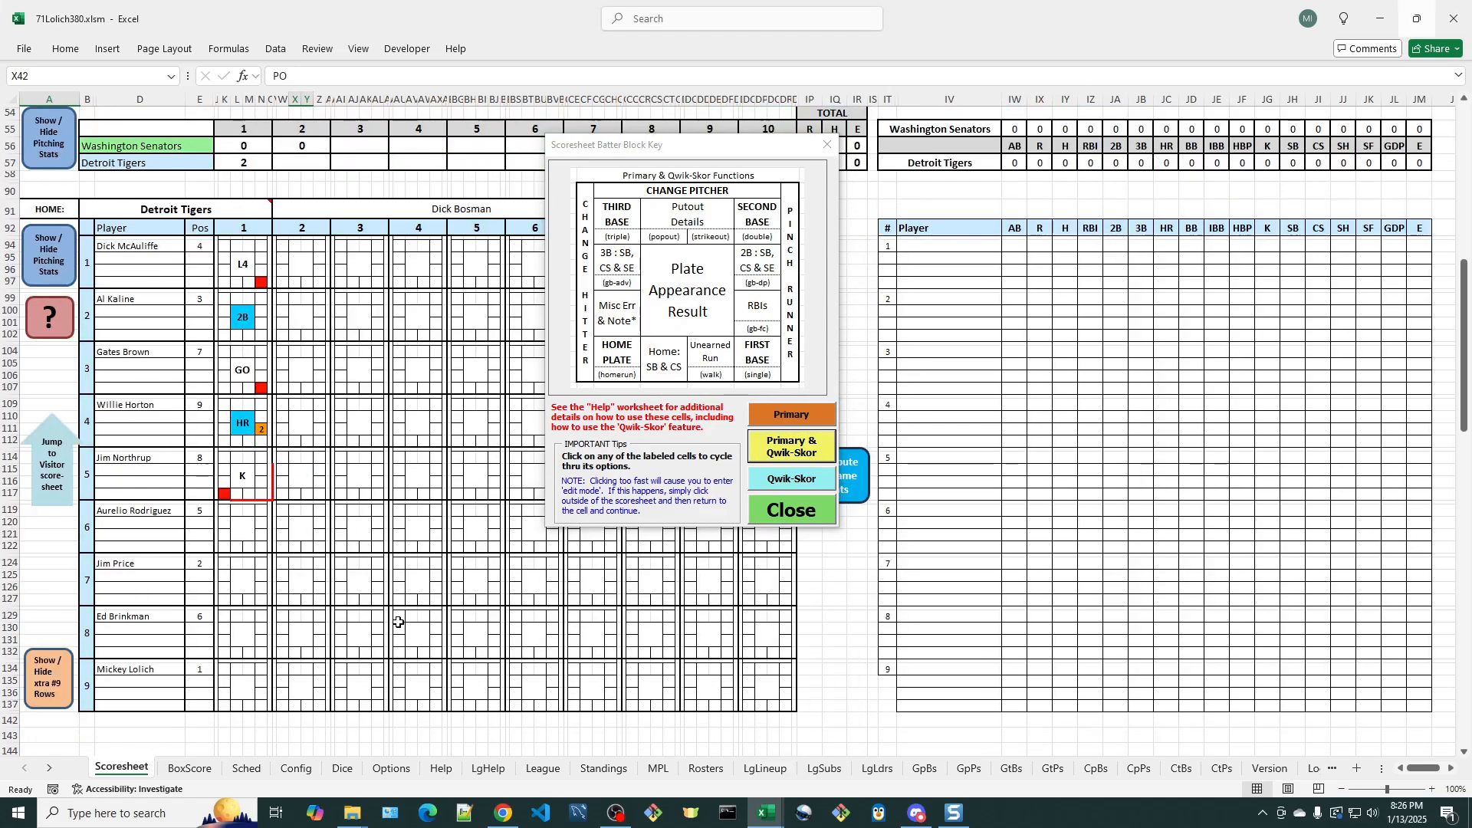
- Display the Primary functions key and examine the Misc Error and Note form for the sixth Tigers batter in inning 2
click(294, 549)
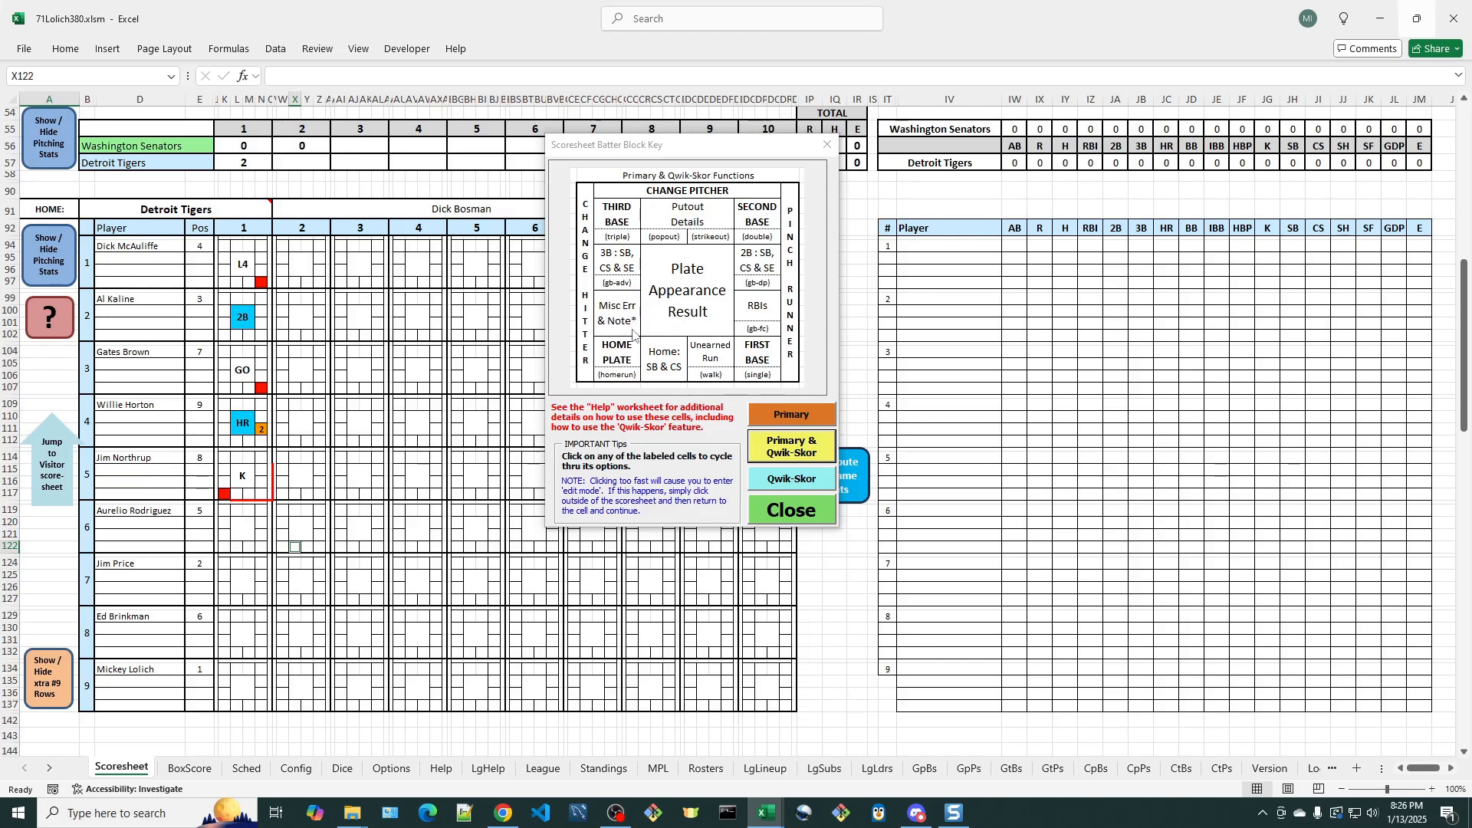
click(797, 486)
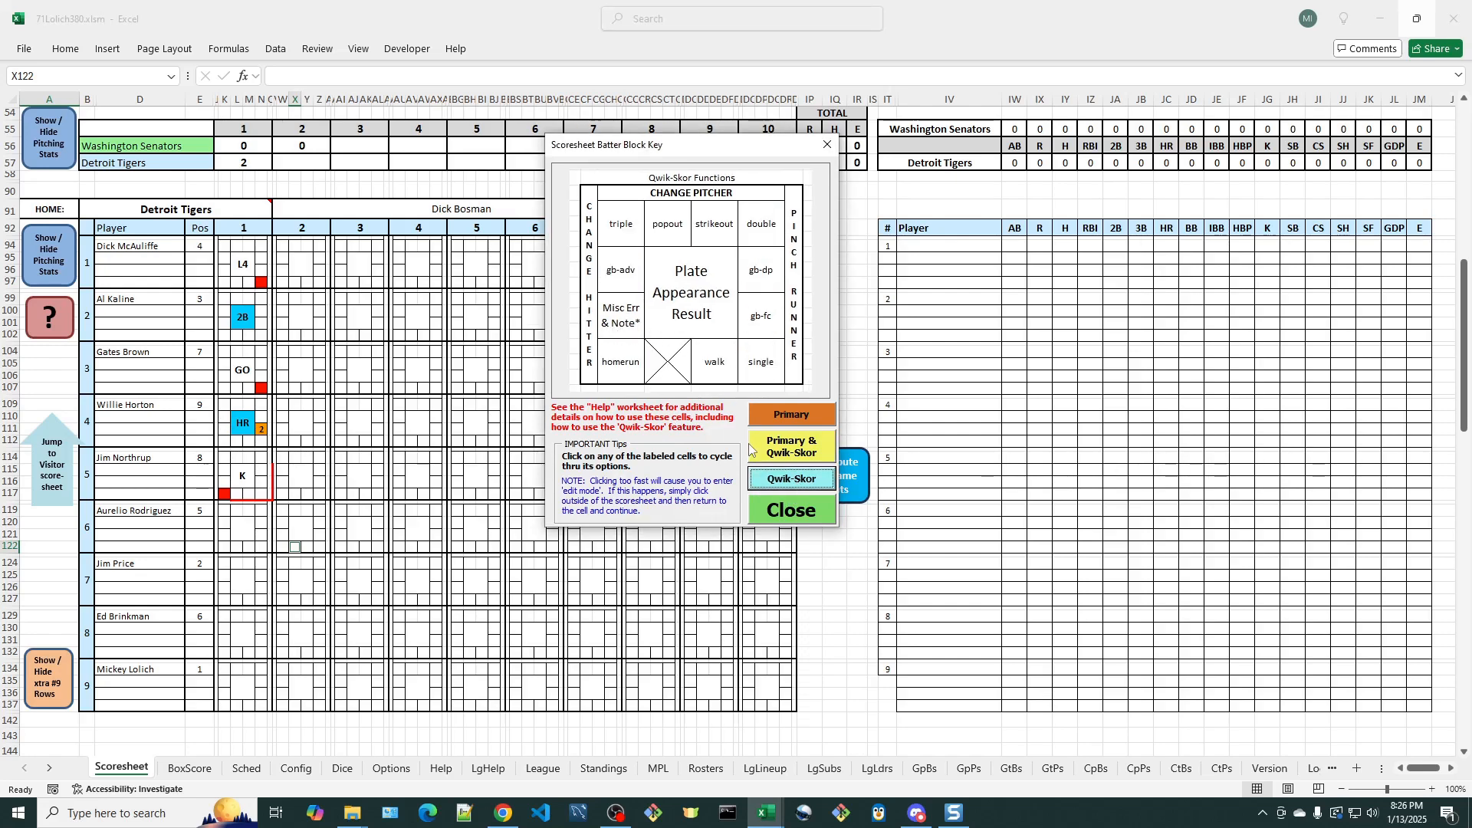
click(786, 421)
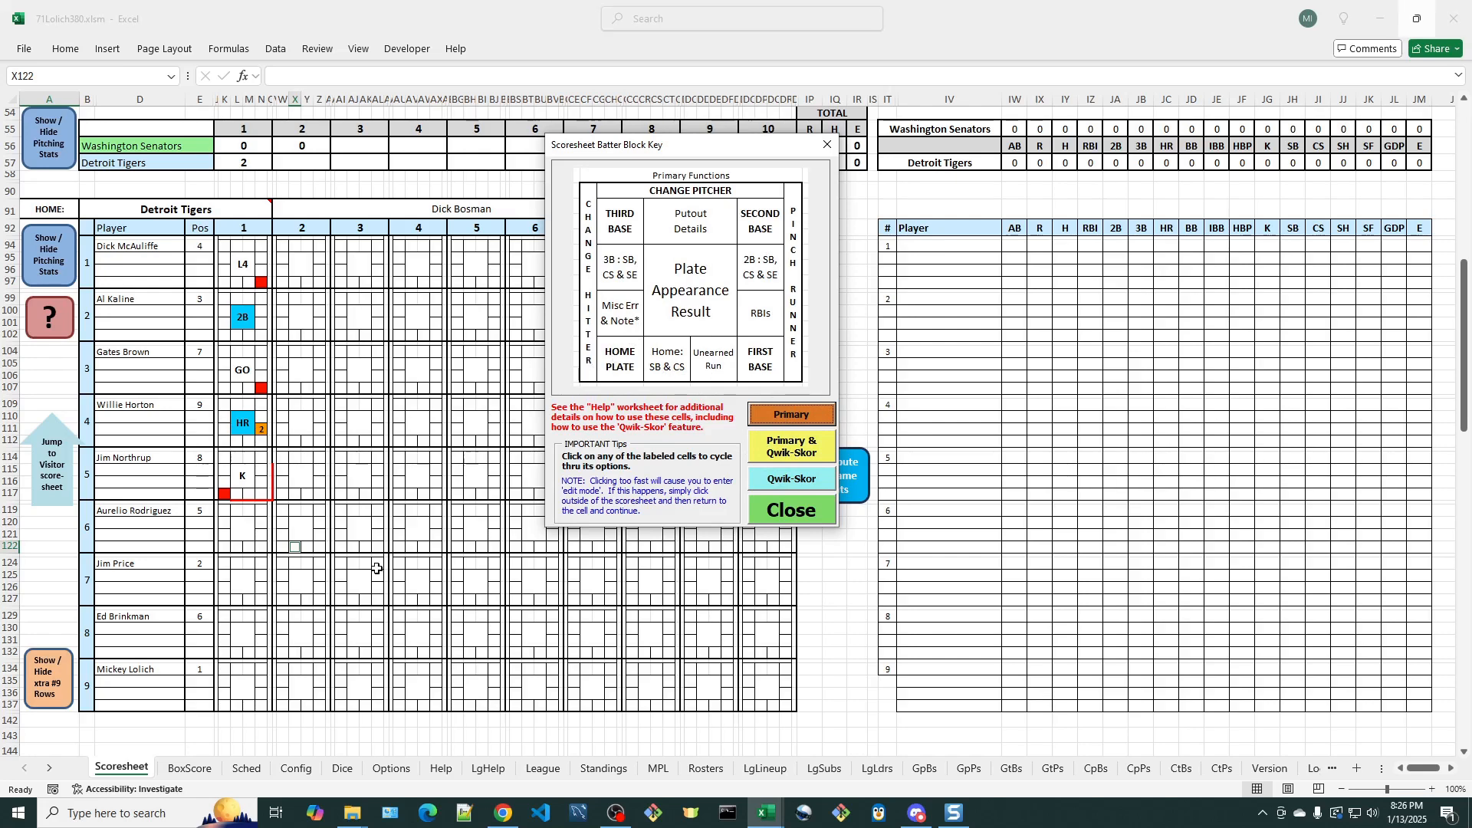
click(282, 536)
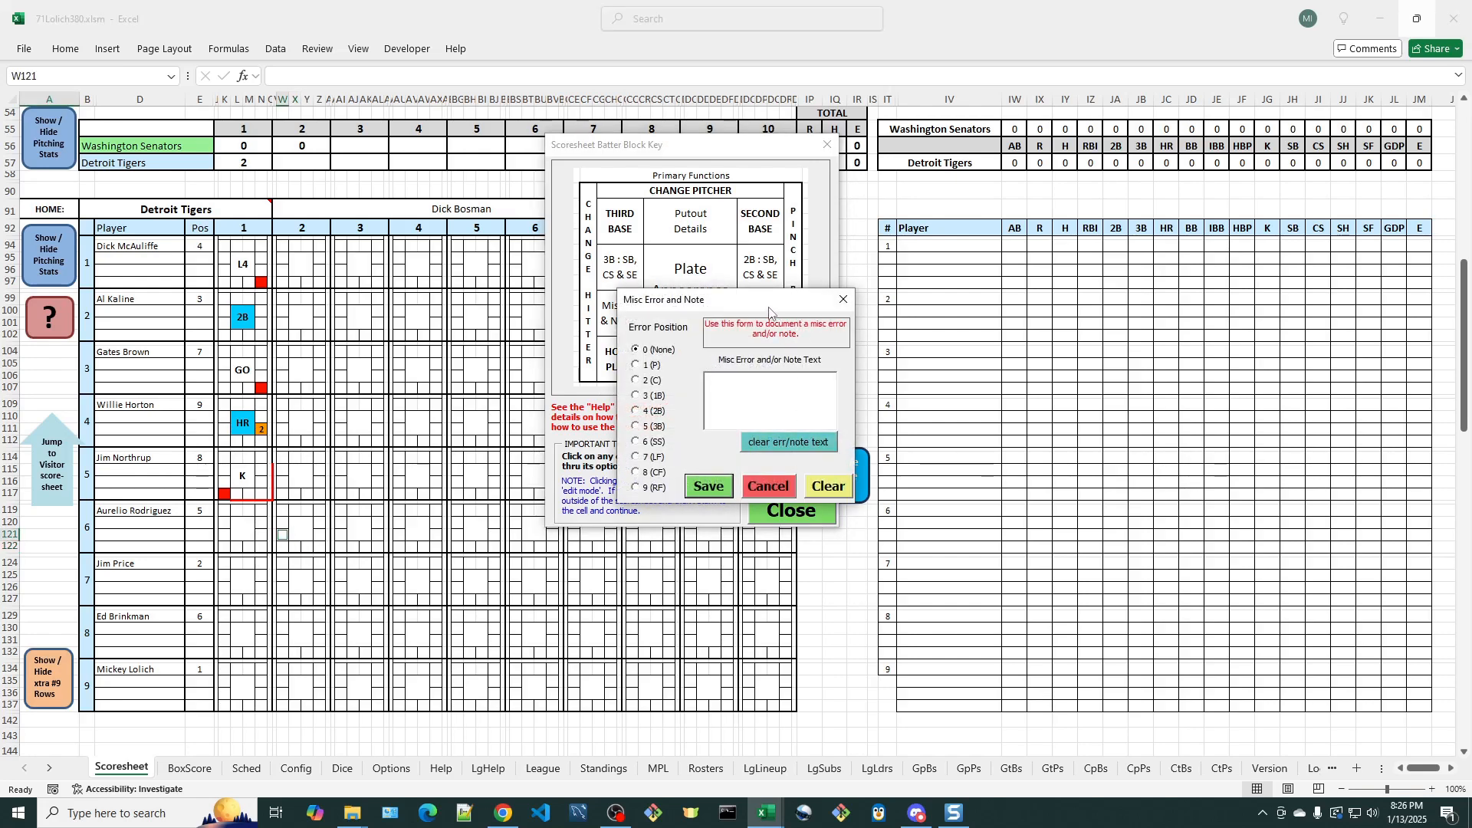
drag(769, 309, 491, 284)
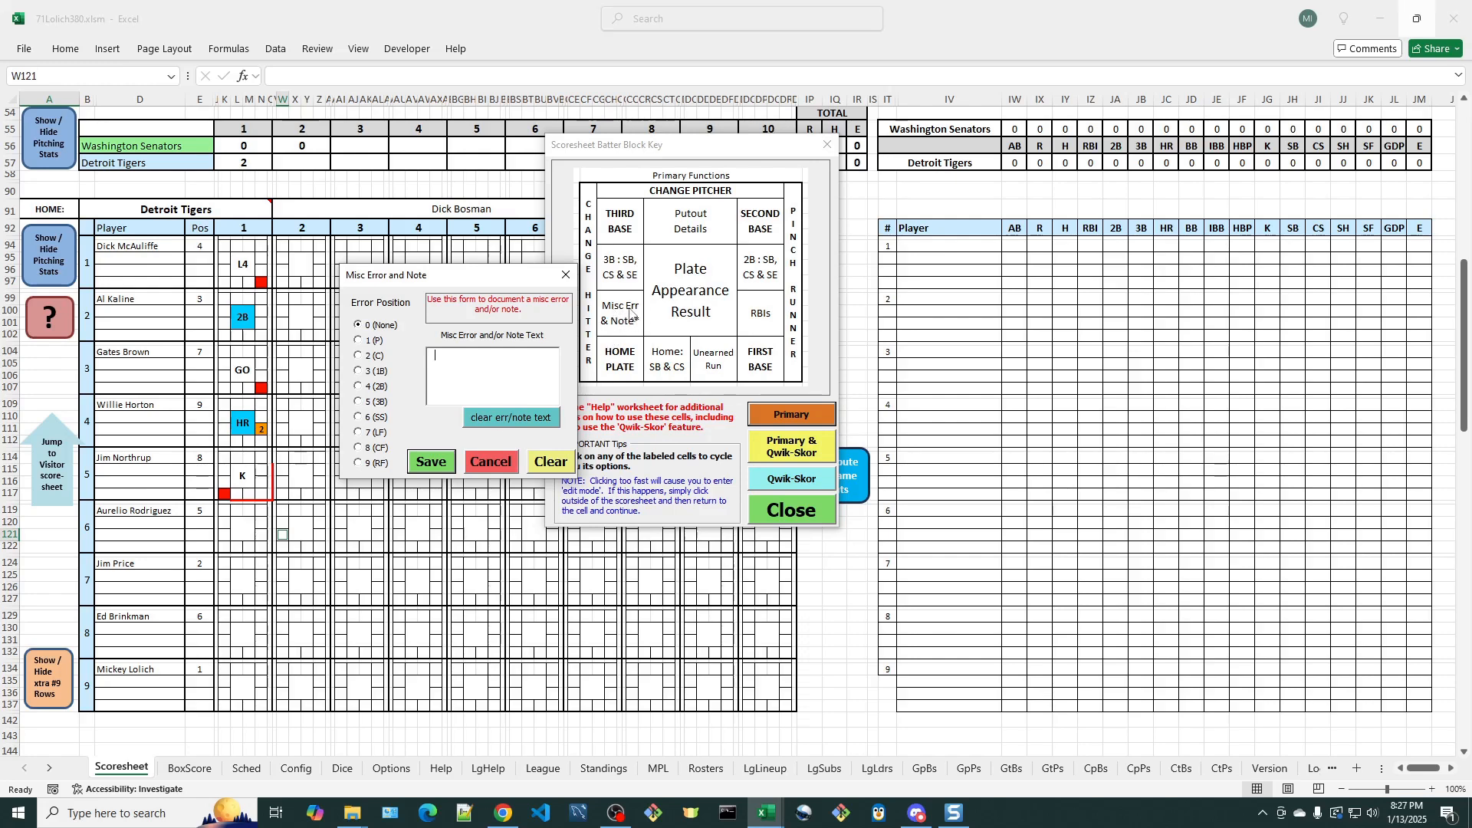
click(489, 462)
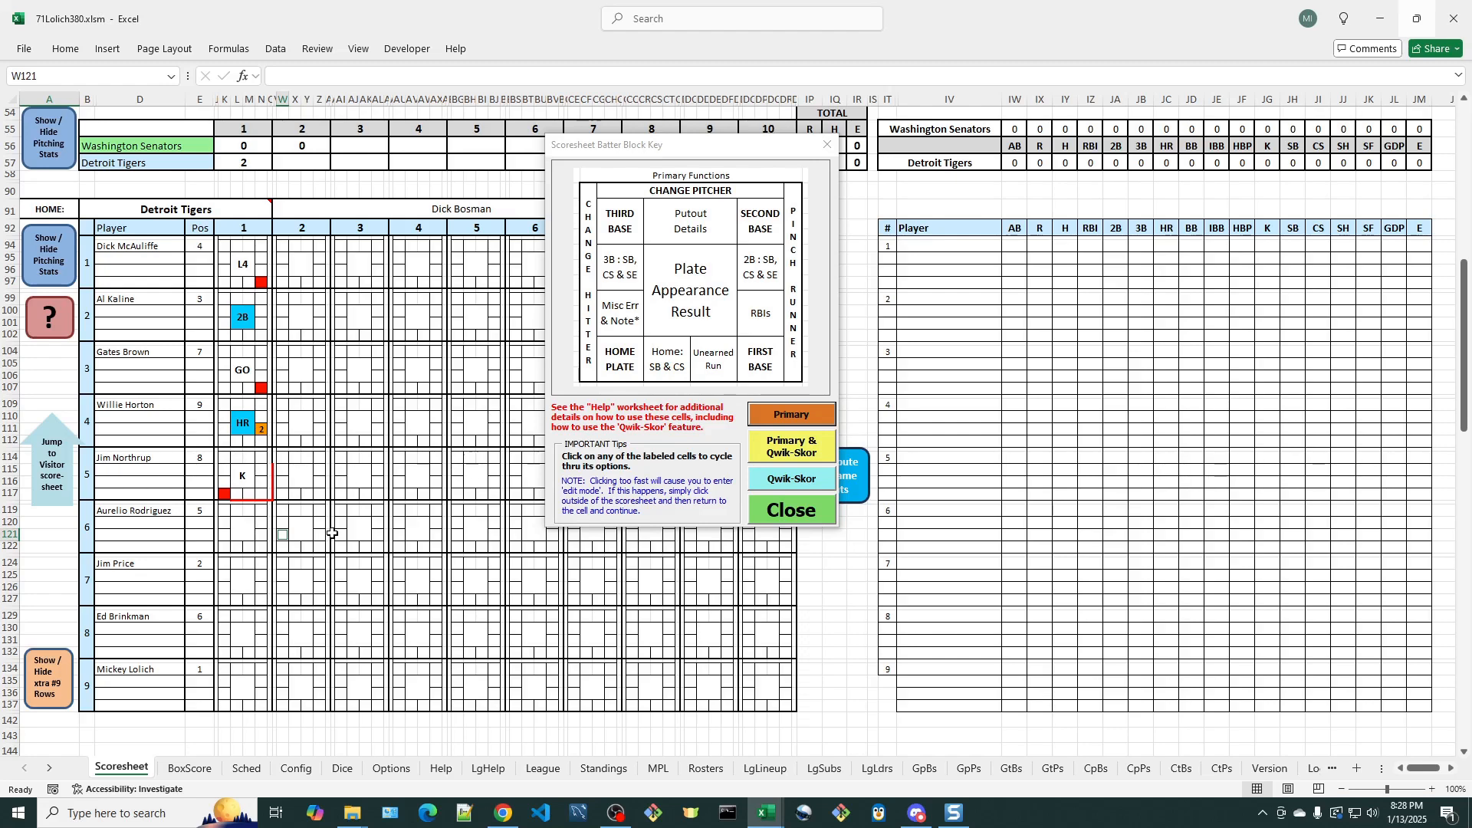
- Score a single for the sixth Tigers batter in inning 2
click(303, 529)
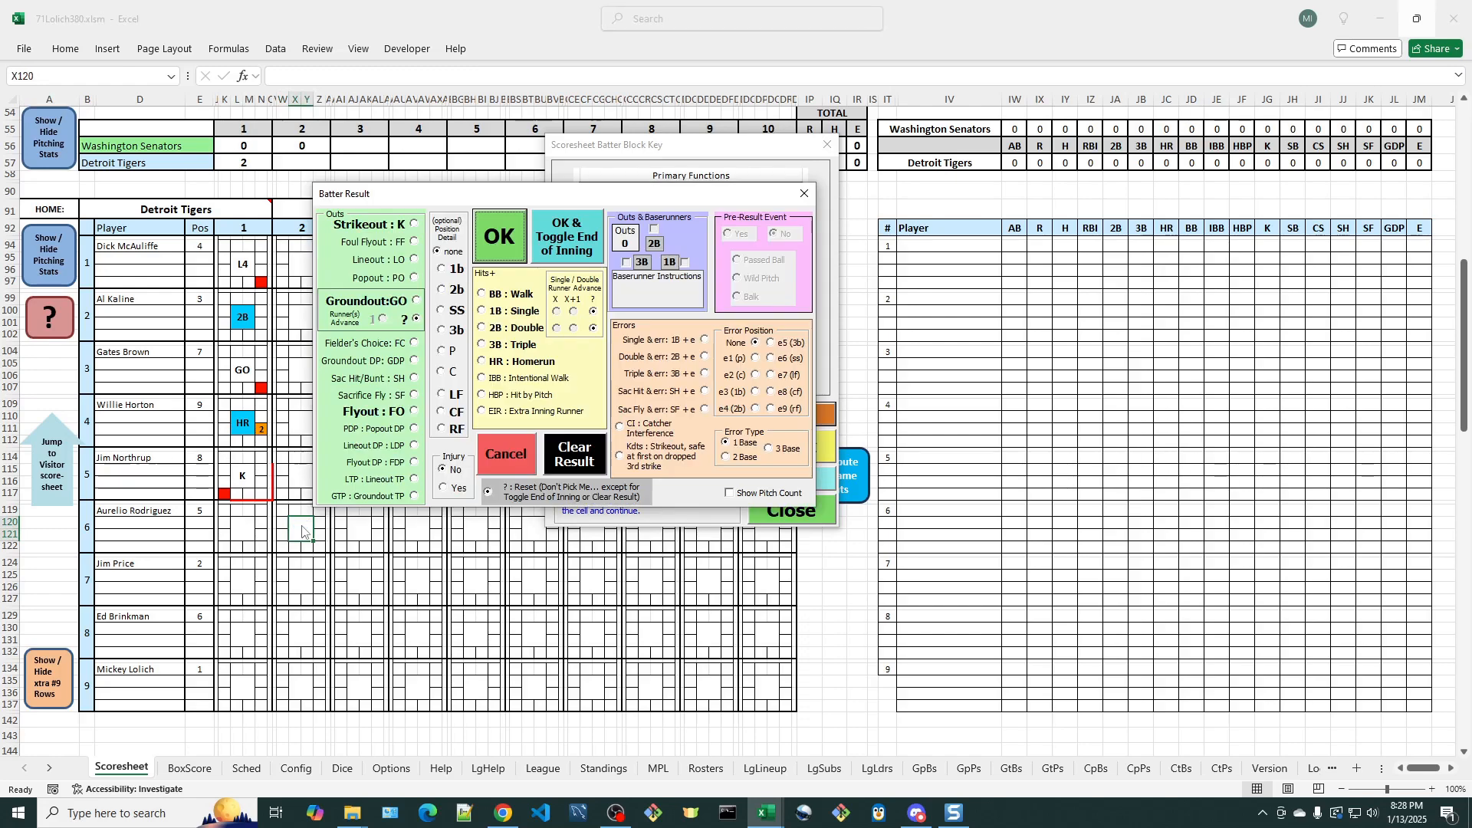
click(506, 459)
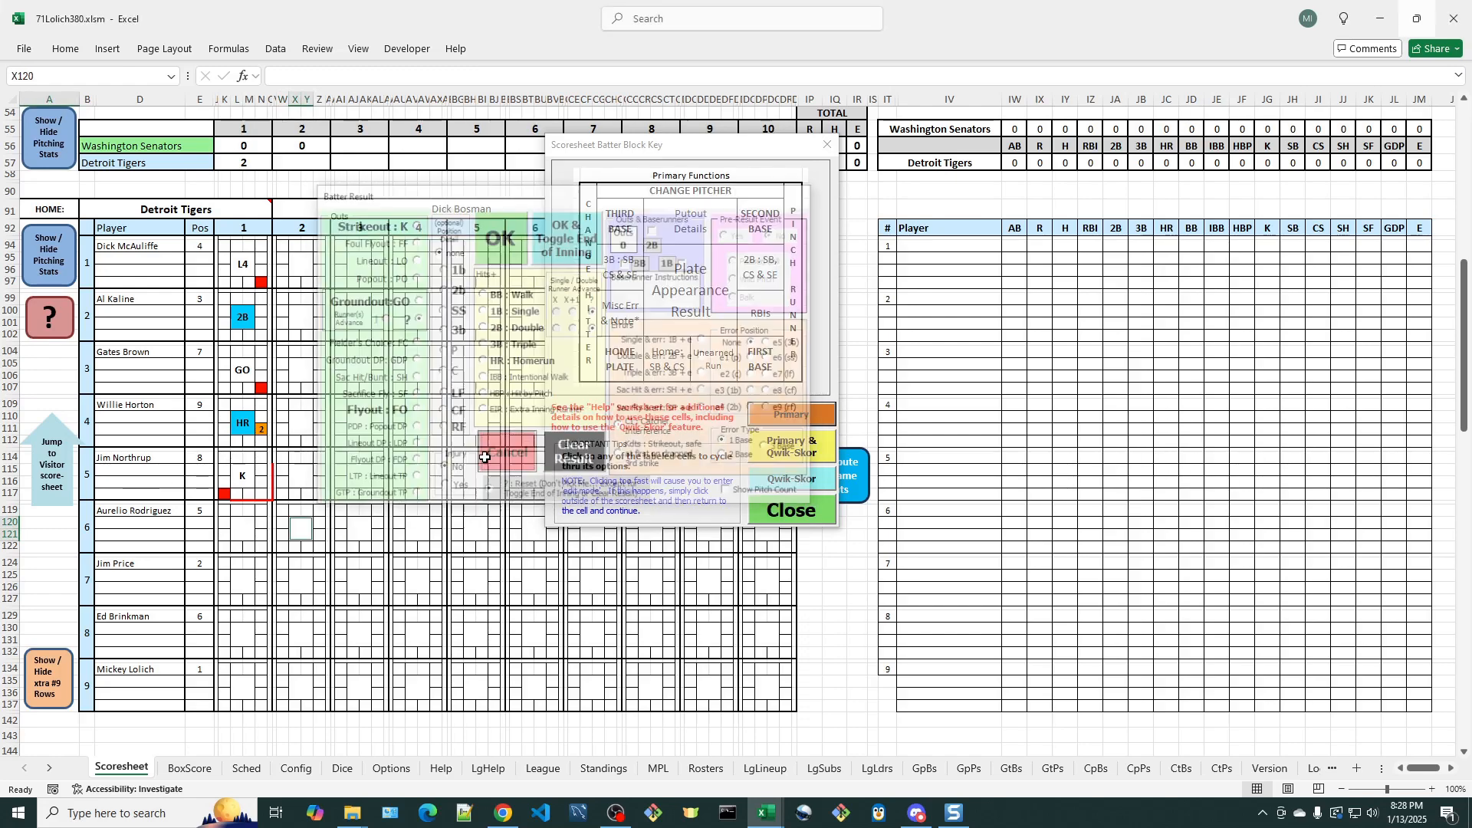
click(301, 532)
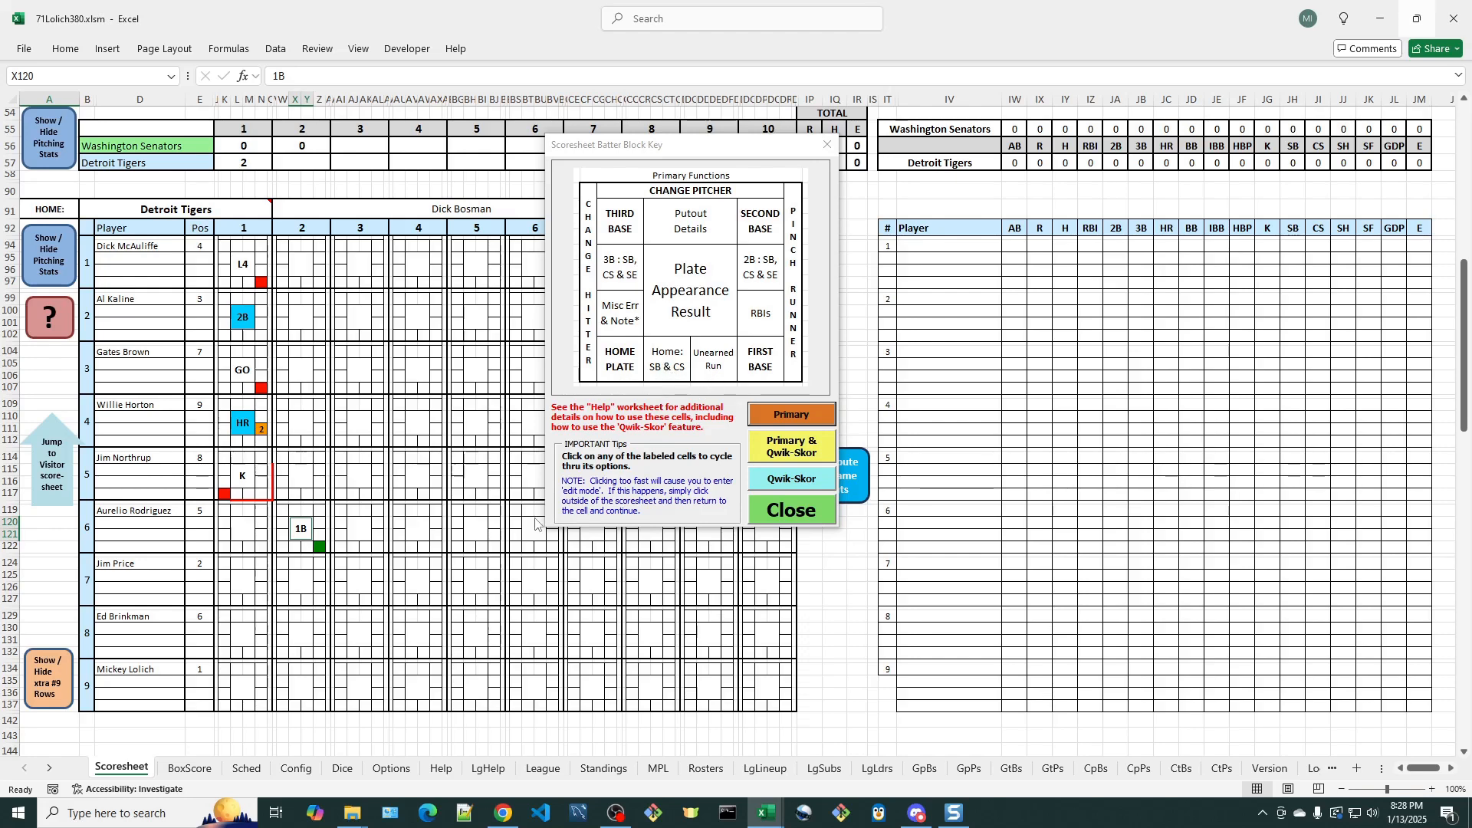
- Record a Wild Pitch pre-result event in the seventh Tigers batter's inning 2 block
click(301, 585)
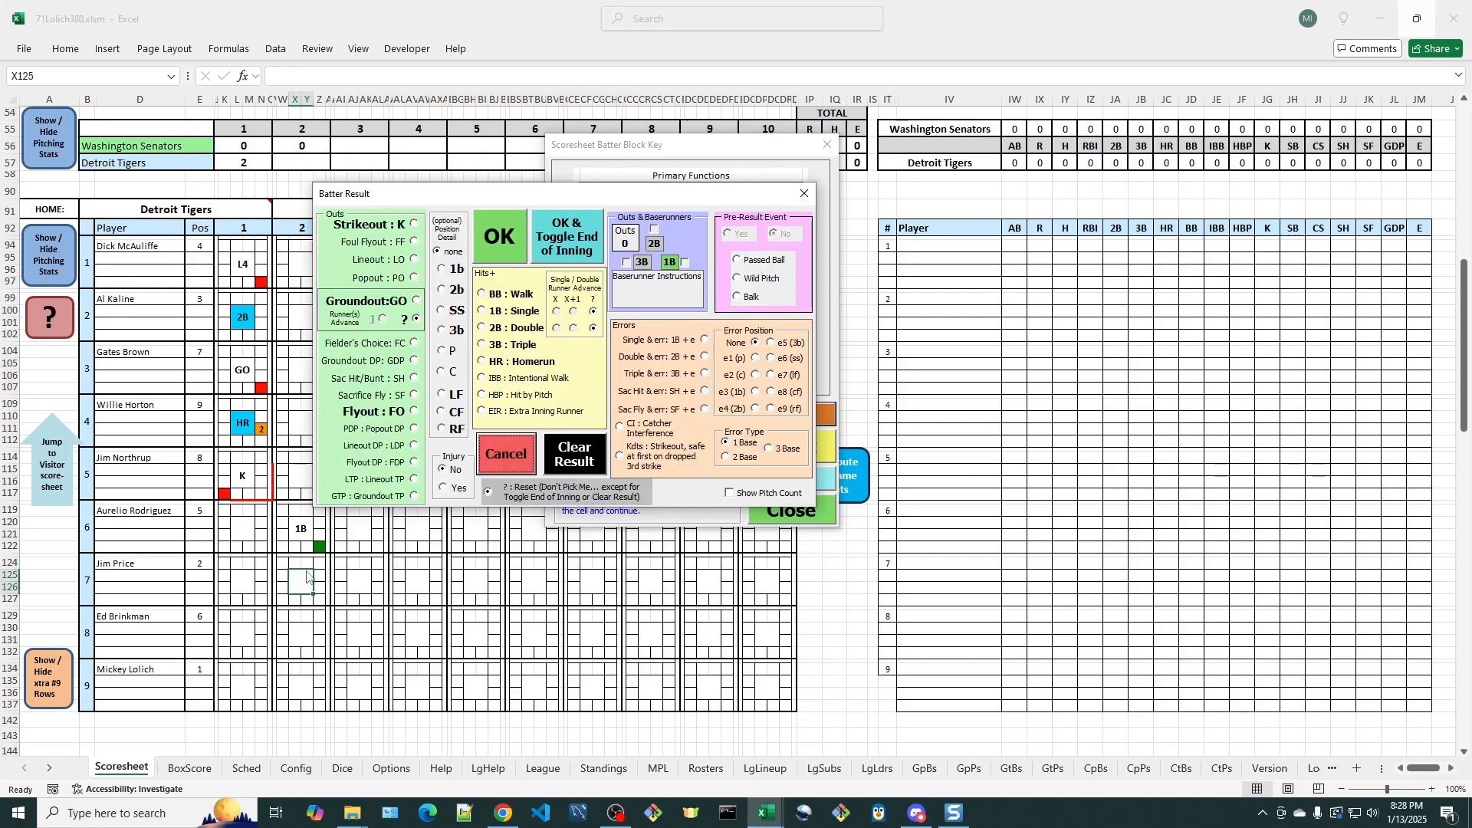
click(737, 279)
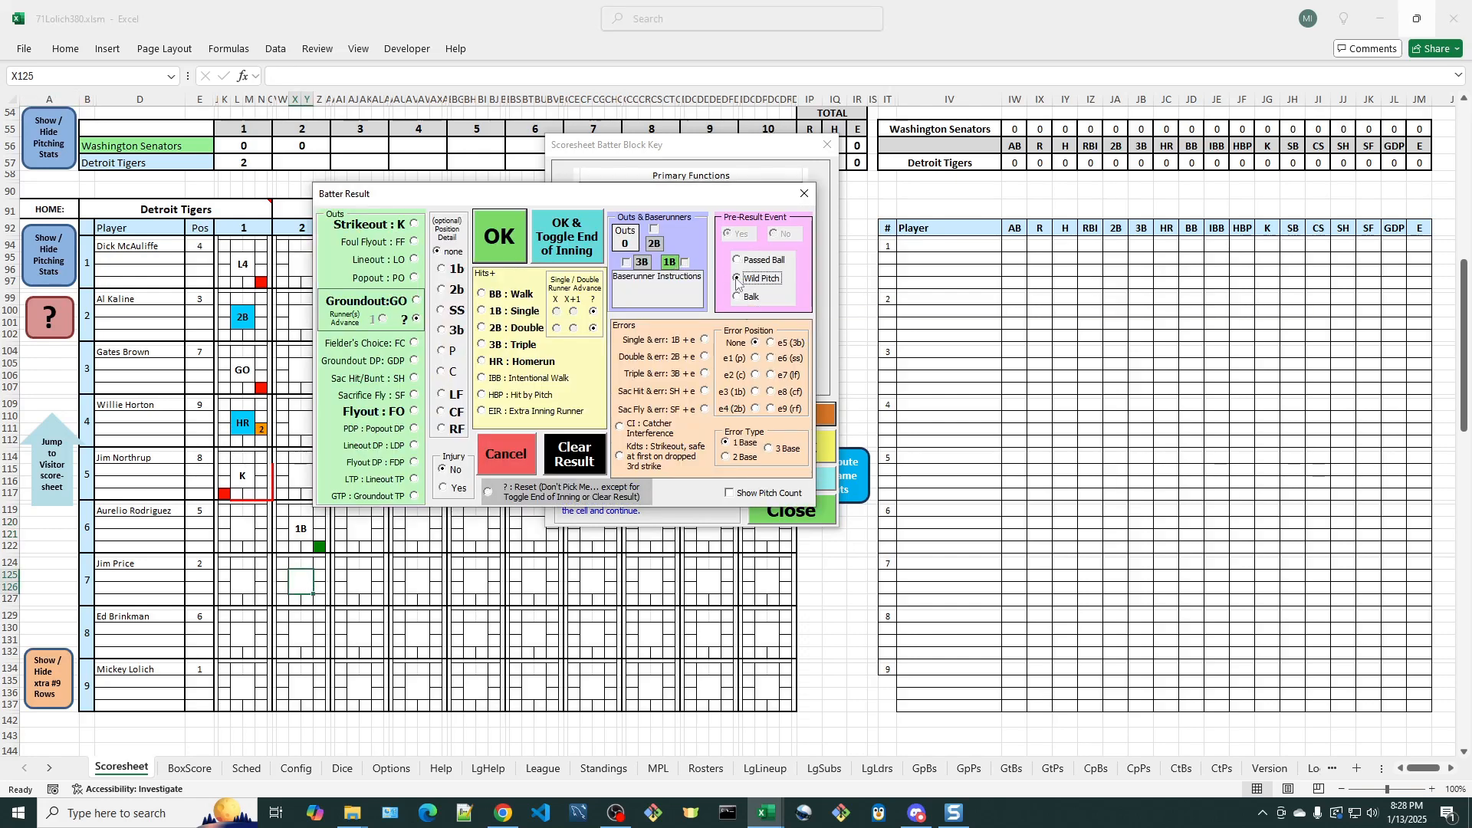
click(503, 253)
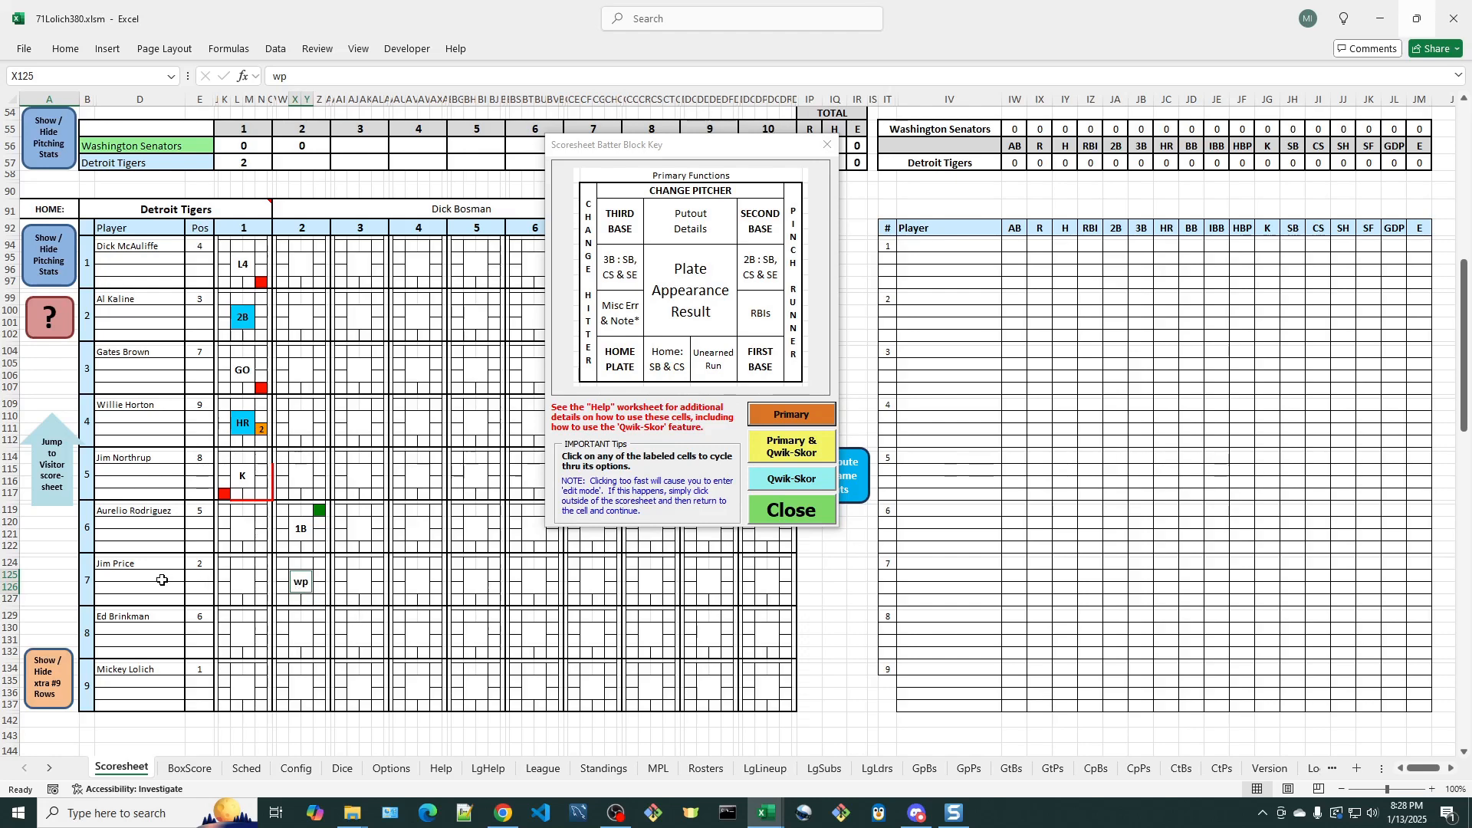
- Try the putout details cell for the seventh Tigers batter in inning 2 and cycle the batter's first-base cell back to empty
click(306, 564)
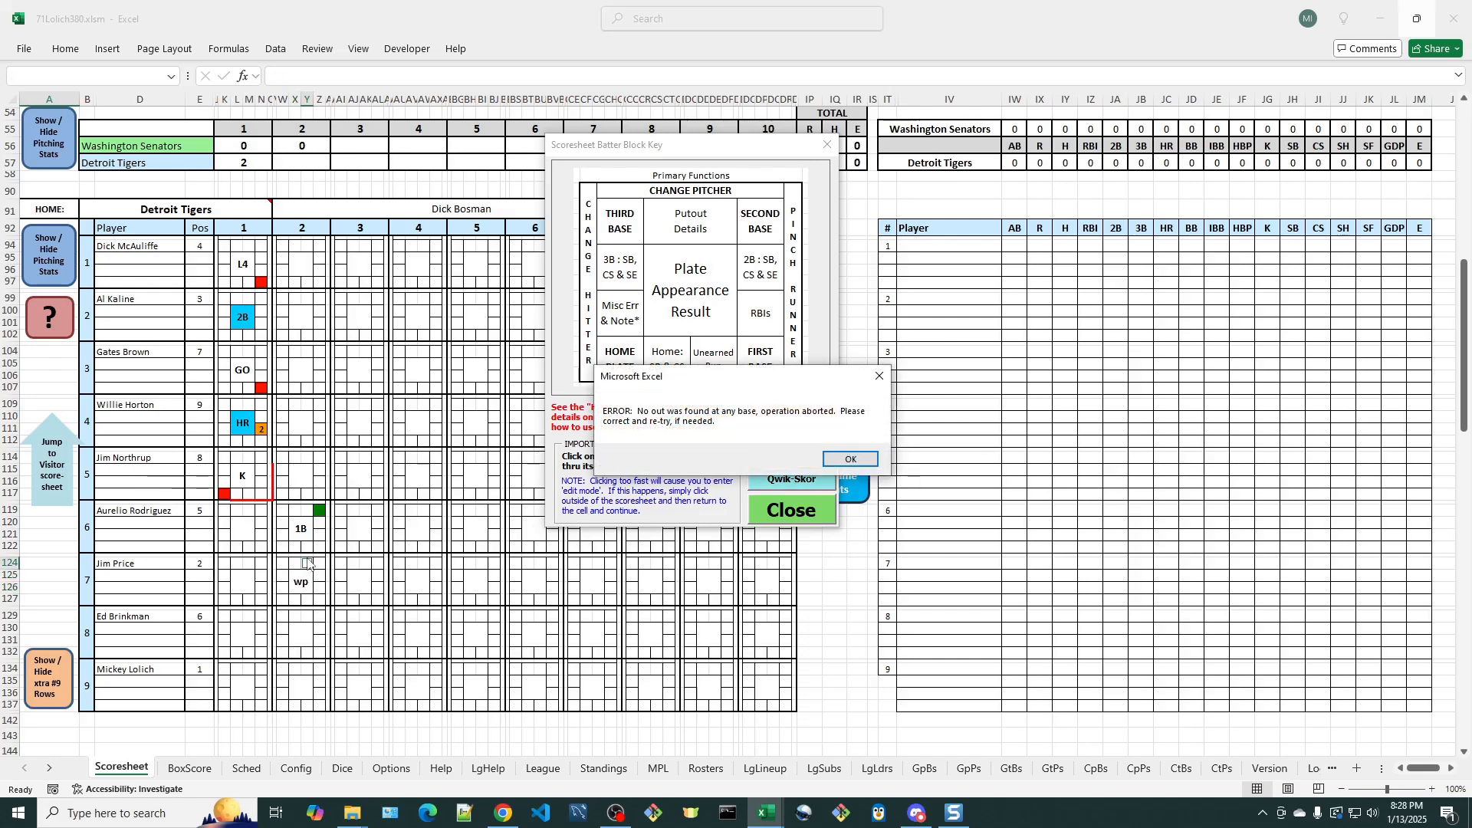
click(858, 460)
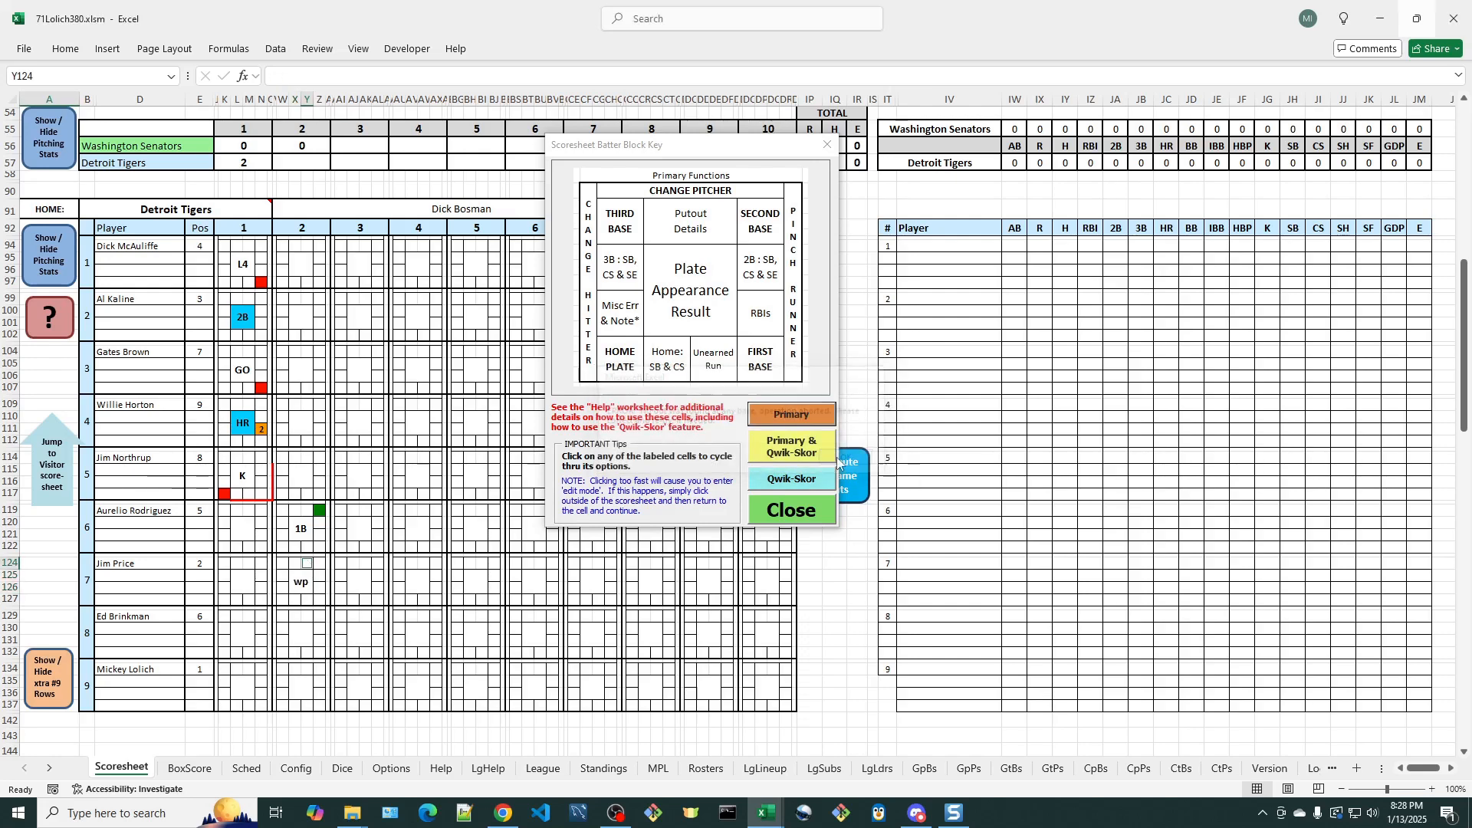
click(329, 604)
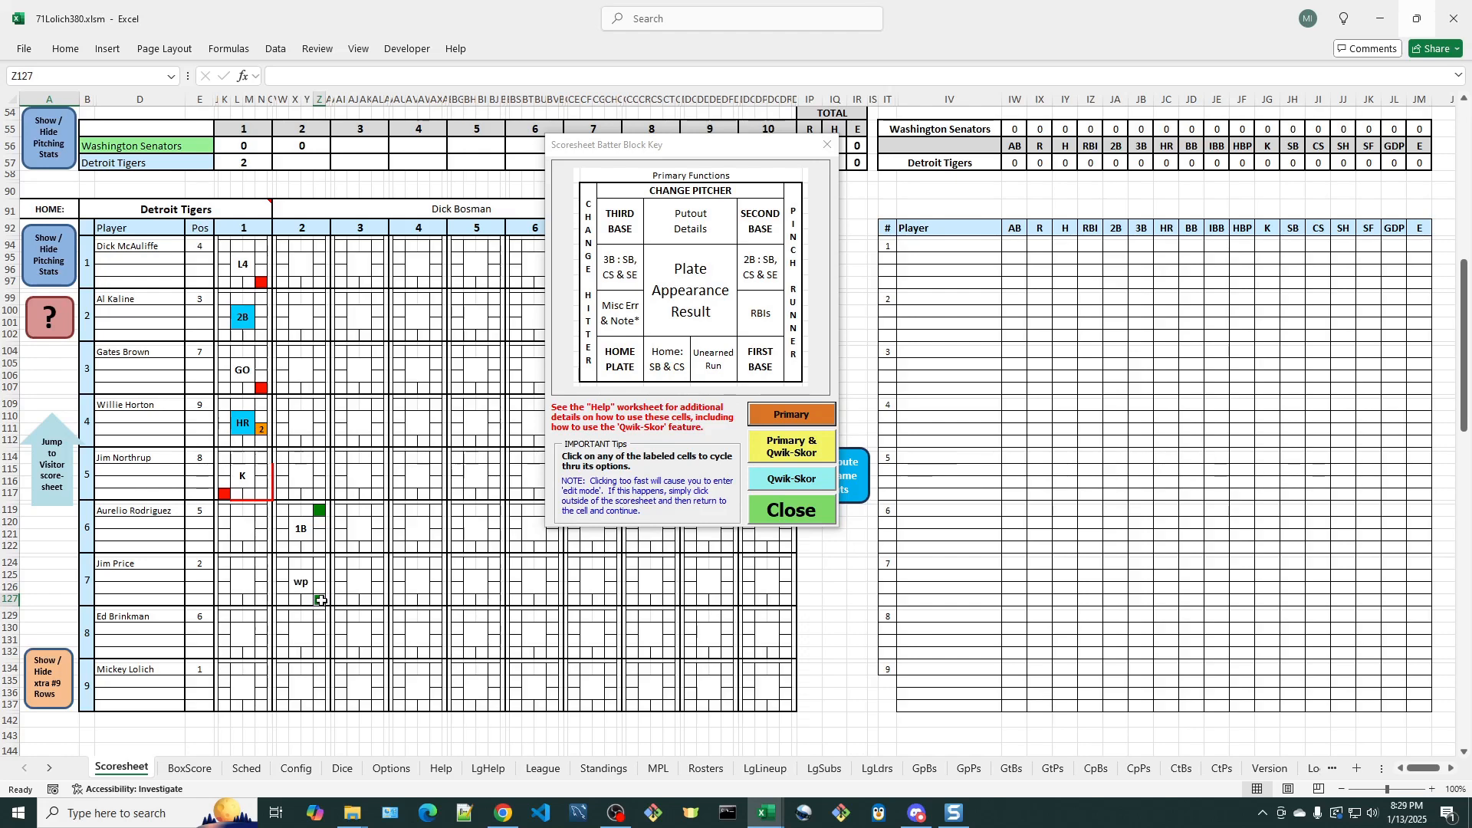
click(319, 600)
click(318, 599)
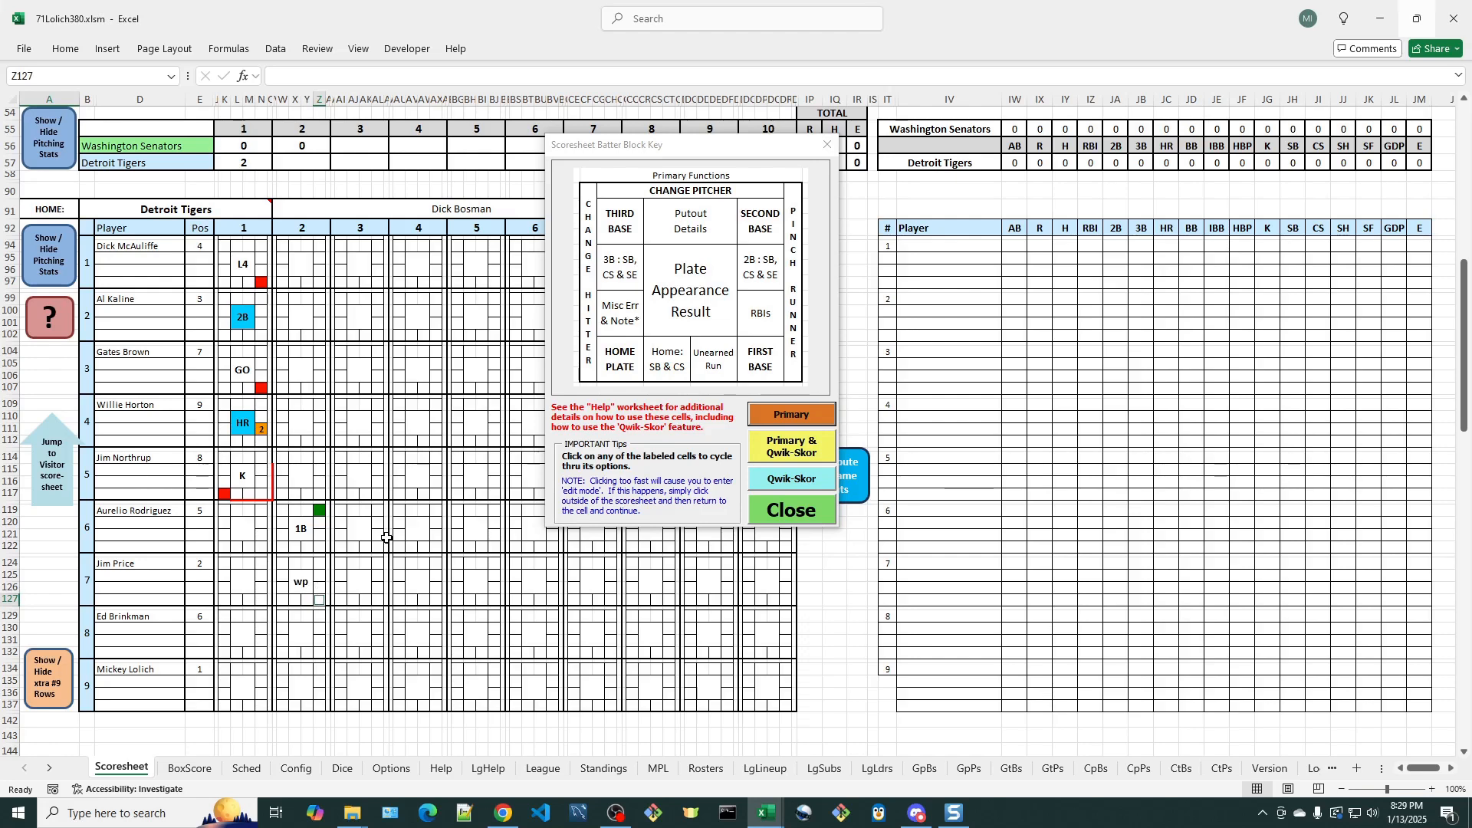